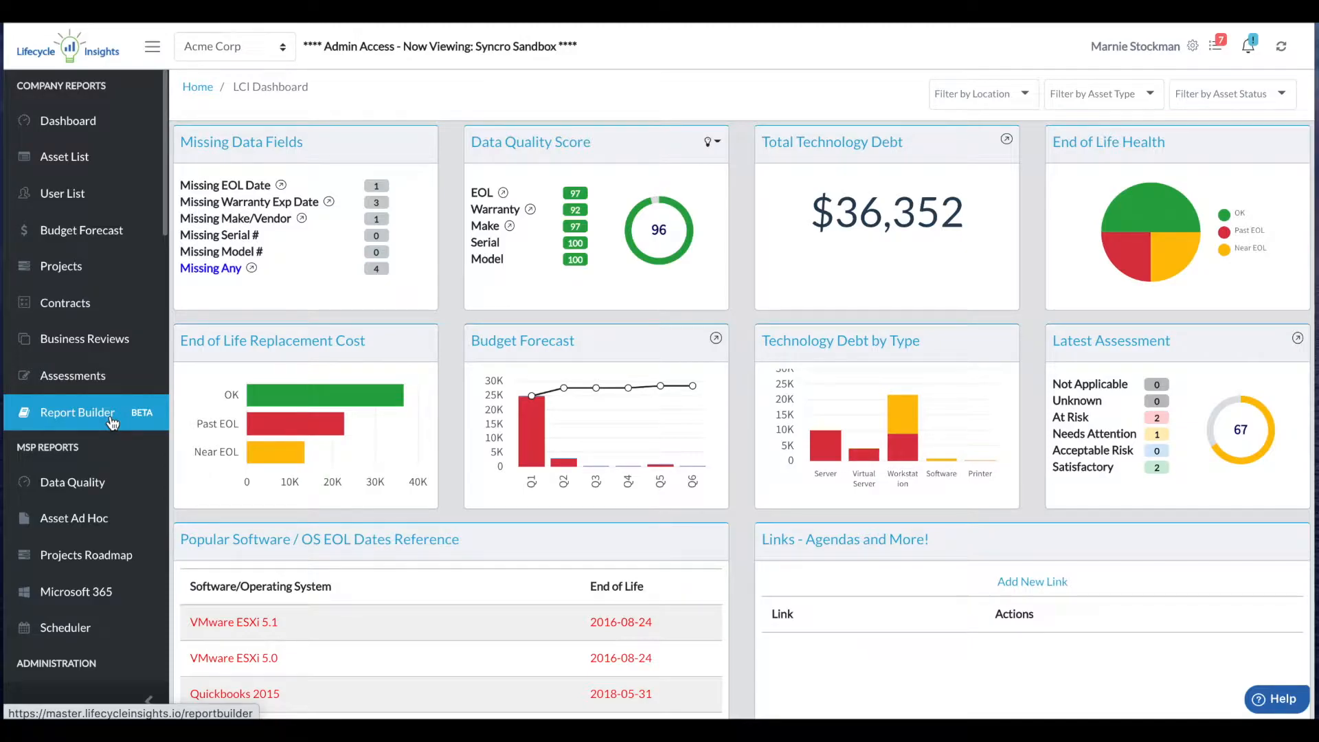
- Open the Report Builder for Acme Corp and load the pre-built LCI Sample Template
{"action": "left_click", "coordinate": [111, 418]}
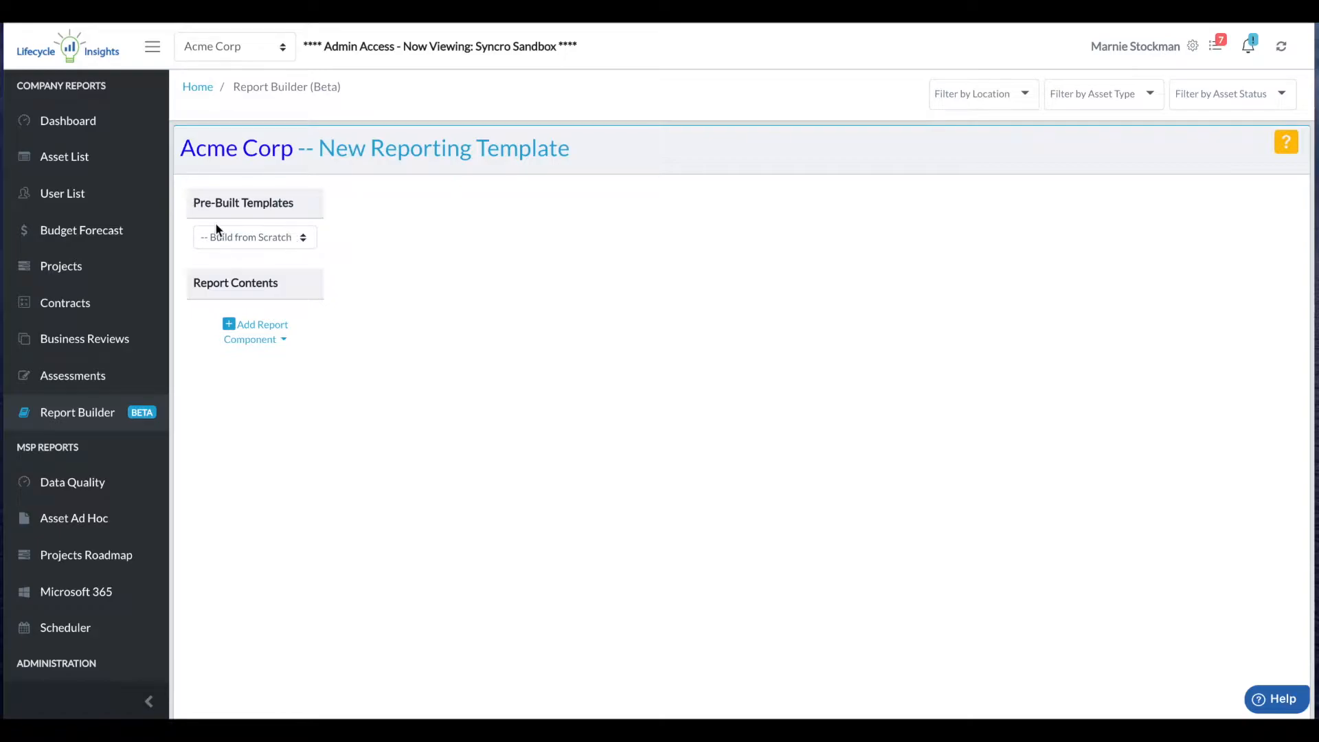
{"action": "left_click", "coordinate": [302, 235]}
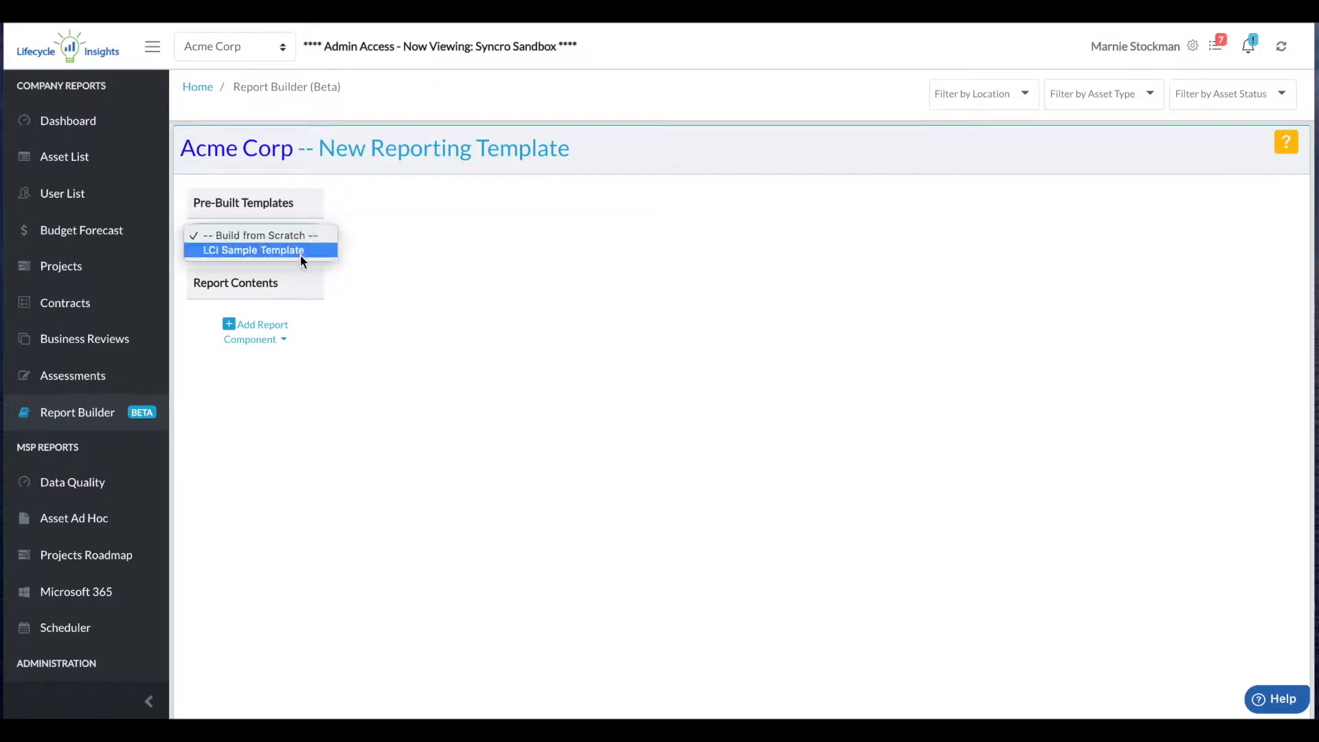
{"action": "left_click", "coordinate": [302, 254]}
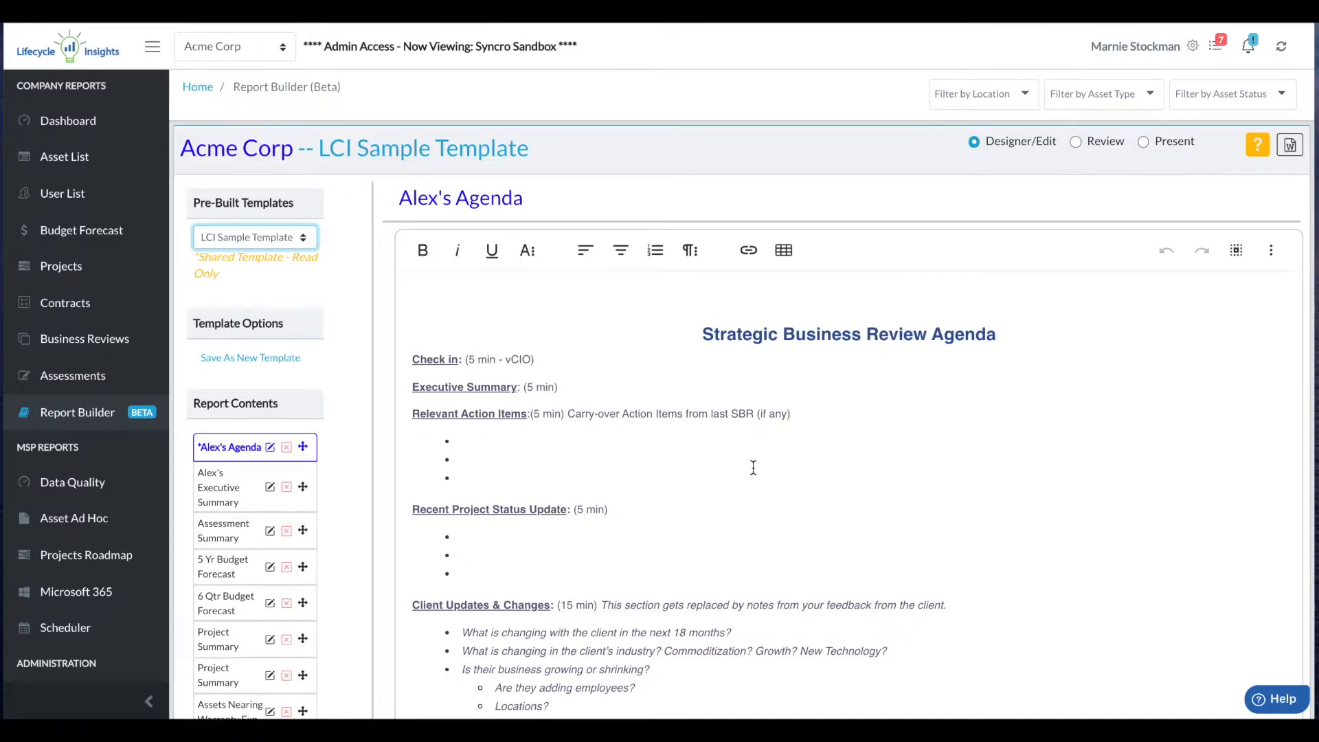
- Delete "(if any)" from the agenda's Relevant Action Items line, and check the edit after viewing the executive and assessment summary components
{"action": "left_click_drag", "start_coordinate": [791, 414], "coordinate": [757, 414]}
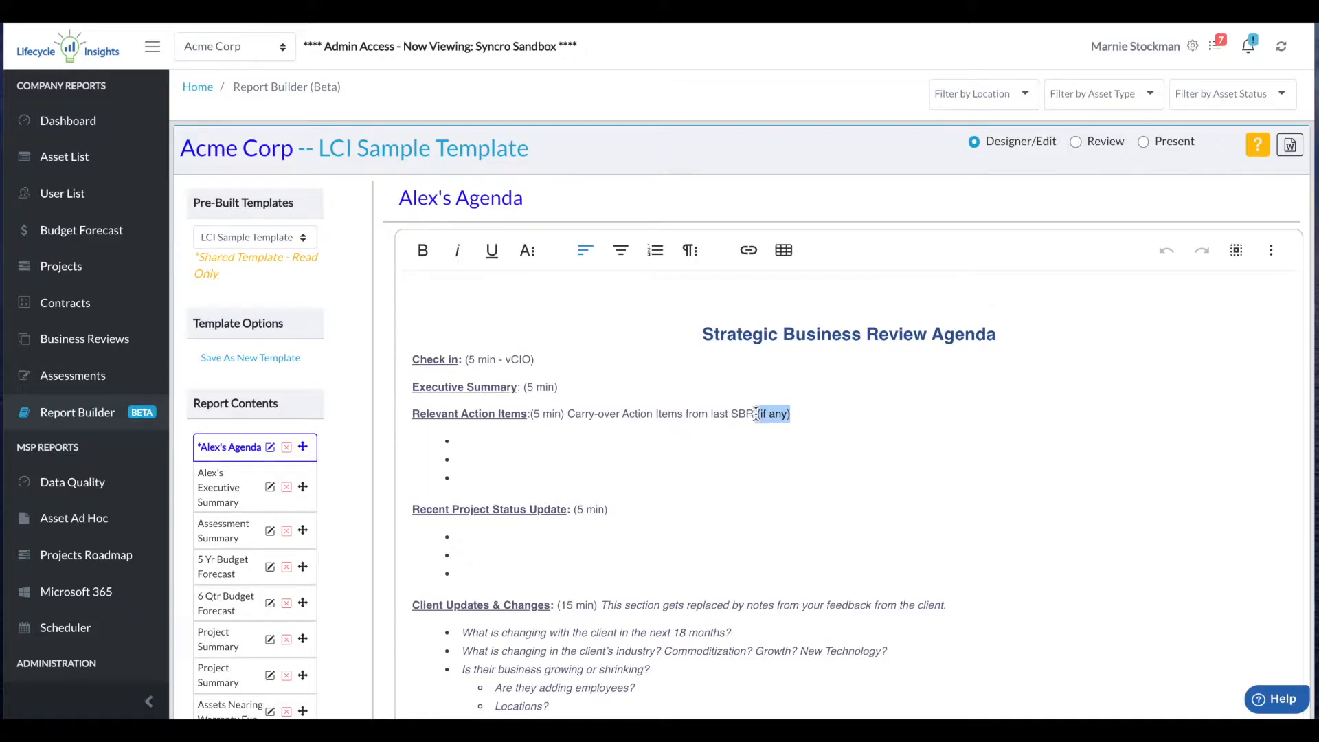
{"action": "key", "text": "BackSpace"}
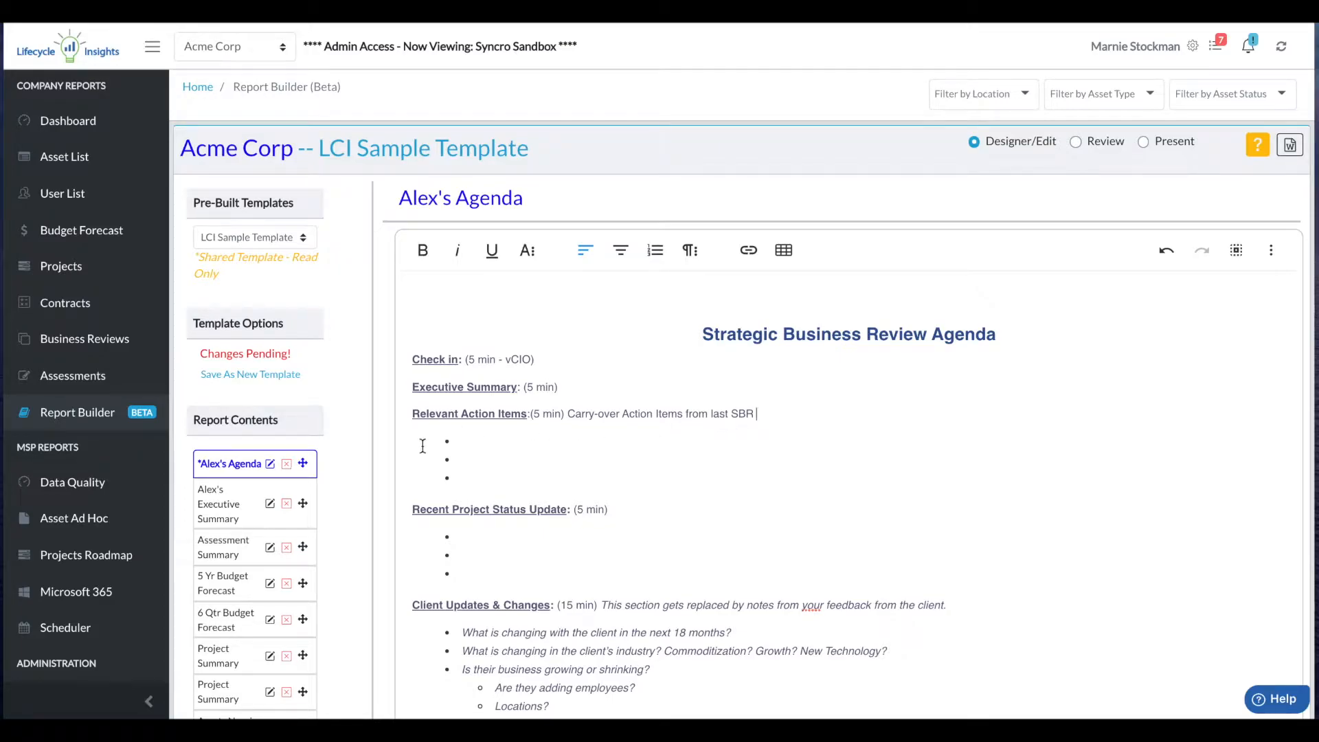
{"action": "scroll", "coordinate": [366, 489], "scroll_direction": "down", "scroll_amount": 1}
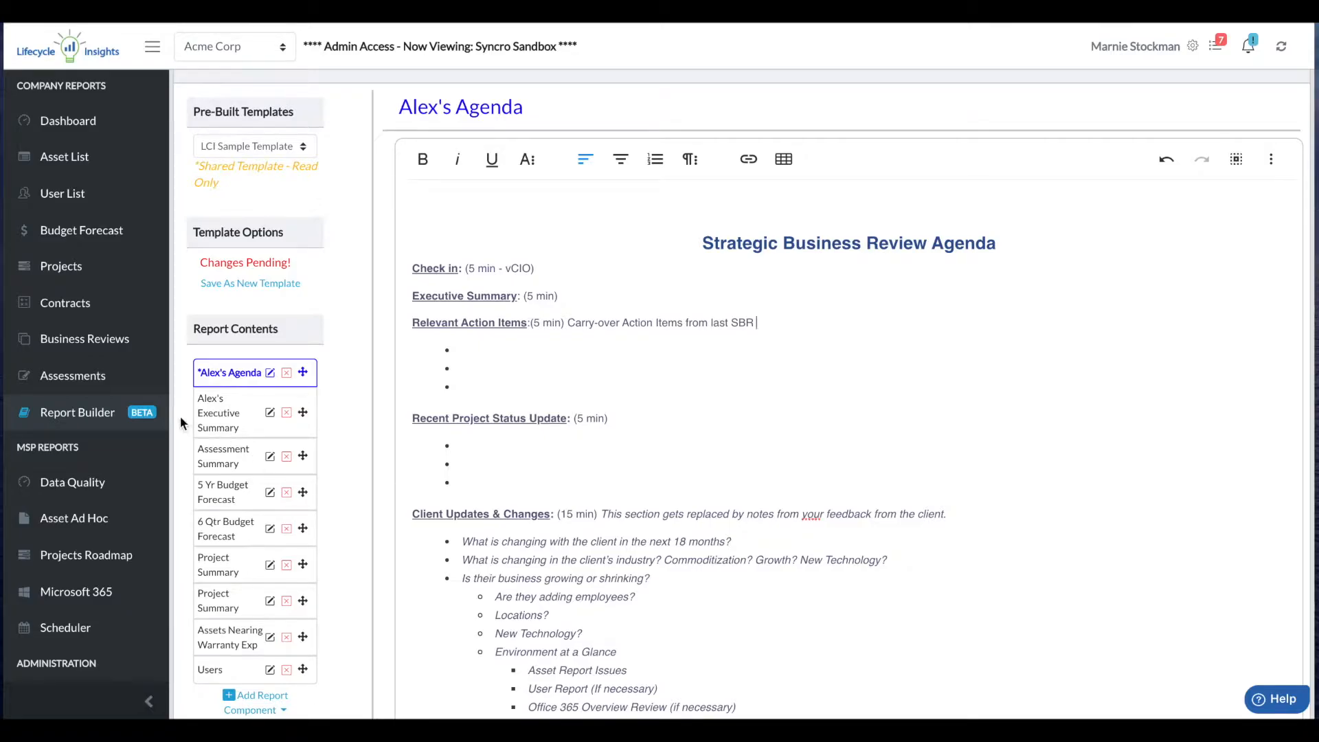
{"action": "left_click", "coordinate": [210, 421]}
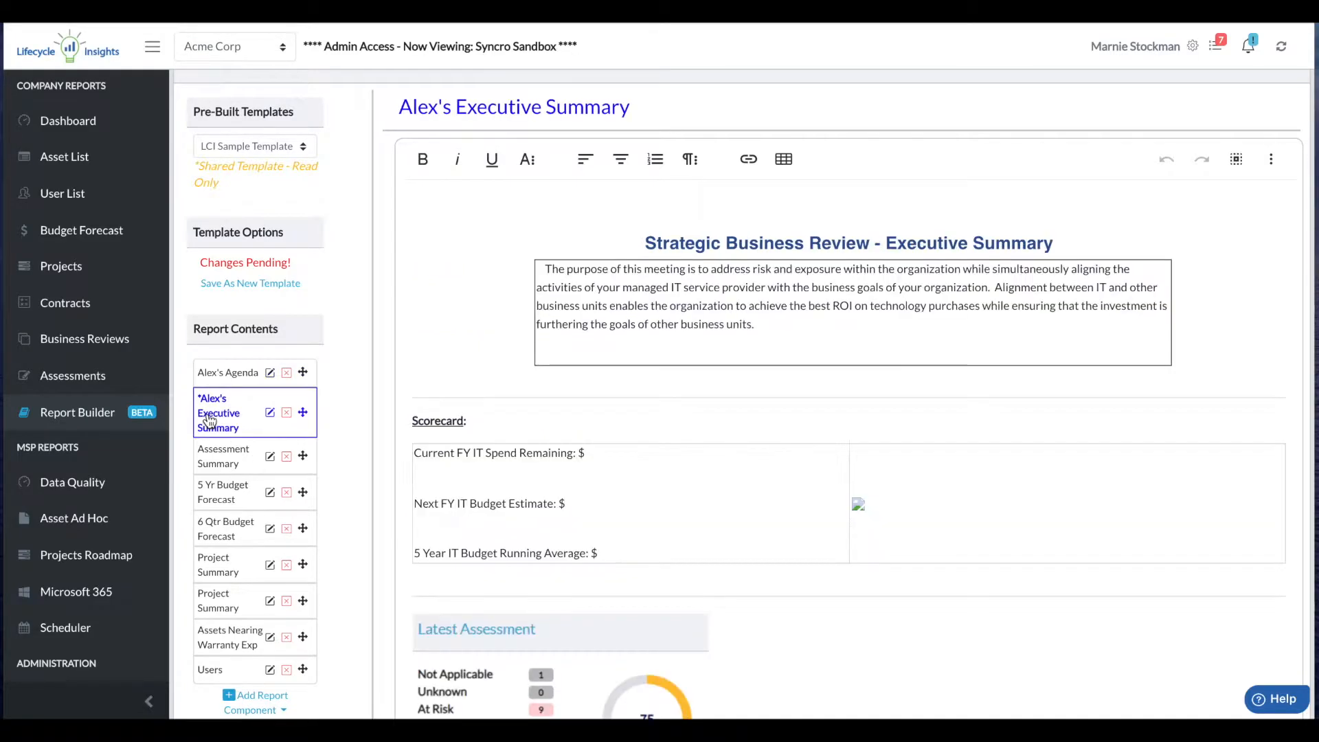
{"action": "left_click", "coordinate": [213, 459]}
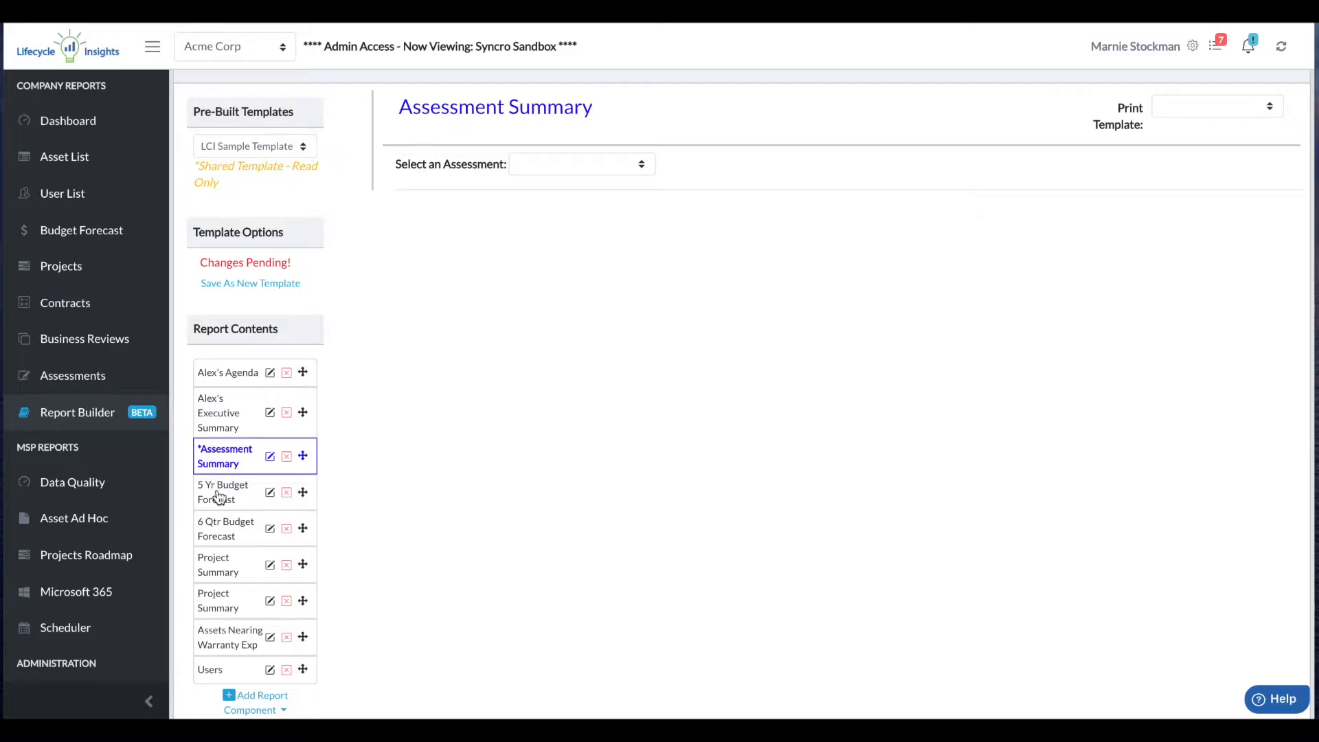
{"action": "left_click", "coordinate": [221, 376]}
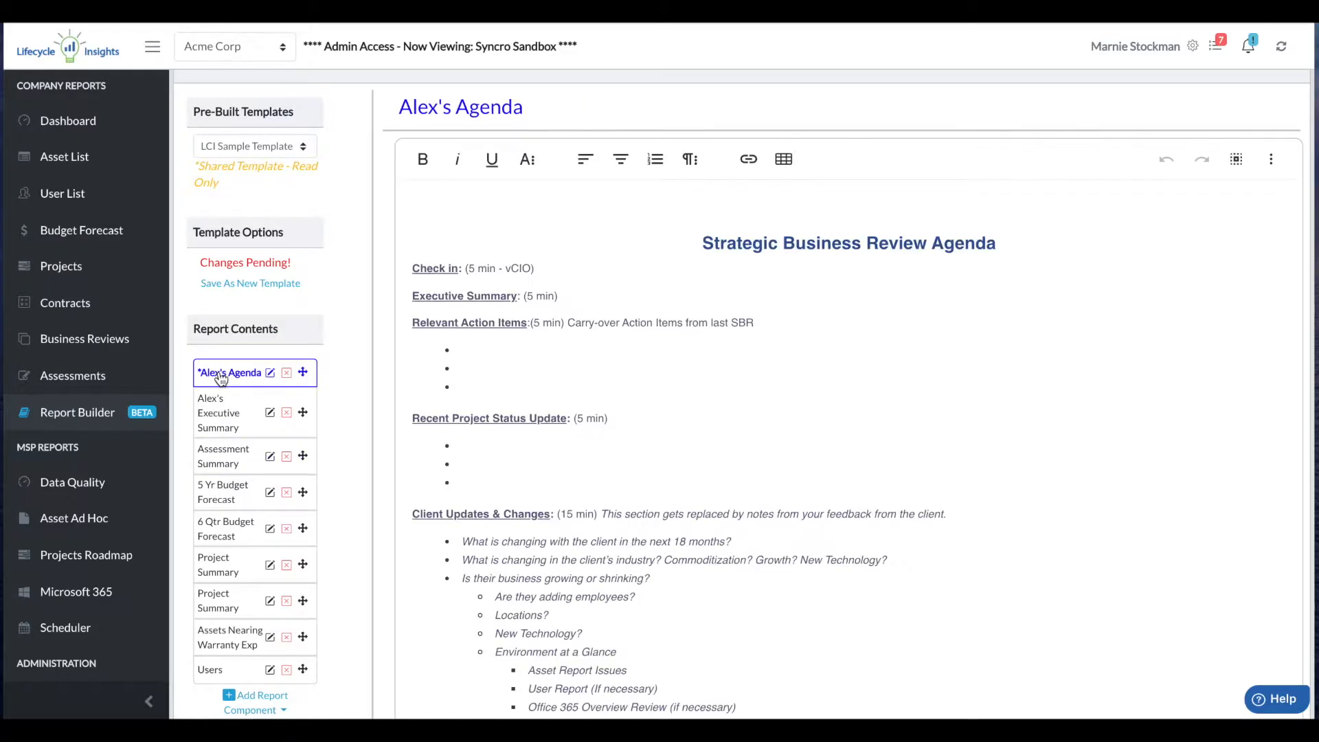
- View the executive summary component, and choose the AMA Demo (2021-04-04) assessment for the Assessment Summary
{"action": "left_click", "coordinate": [224, 416]}
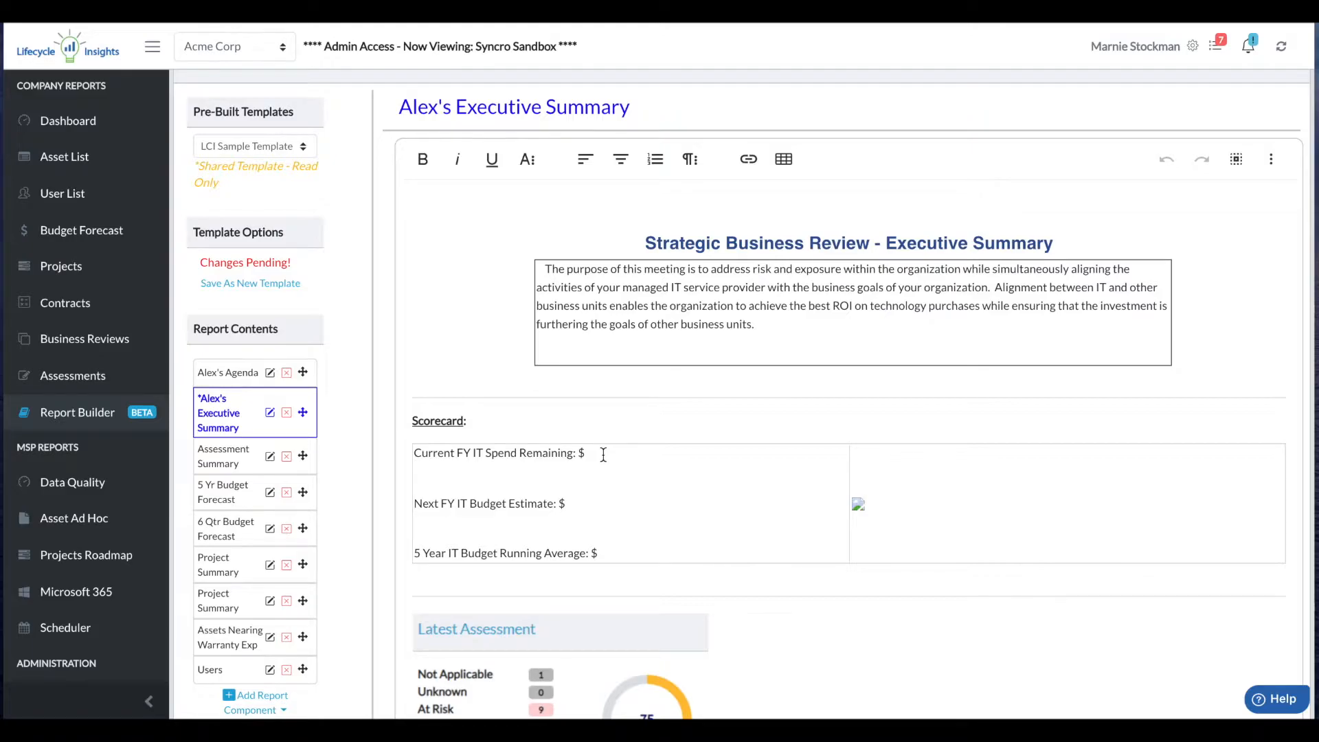
{"action": "left_click", "coordinate": [236, 464]}
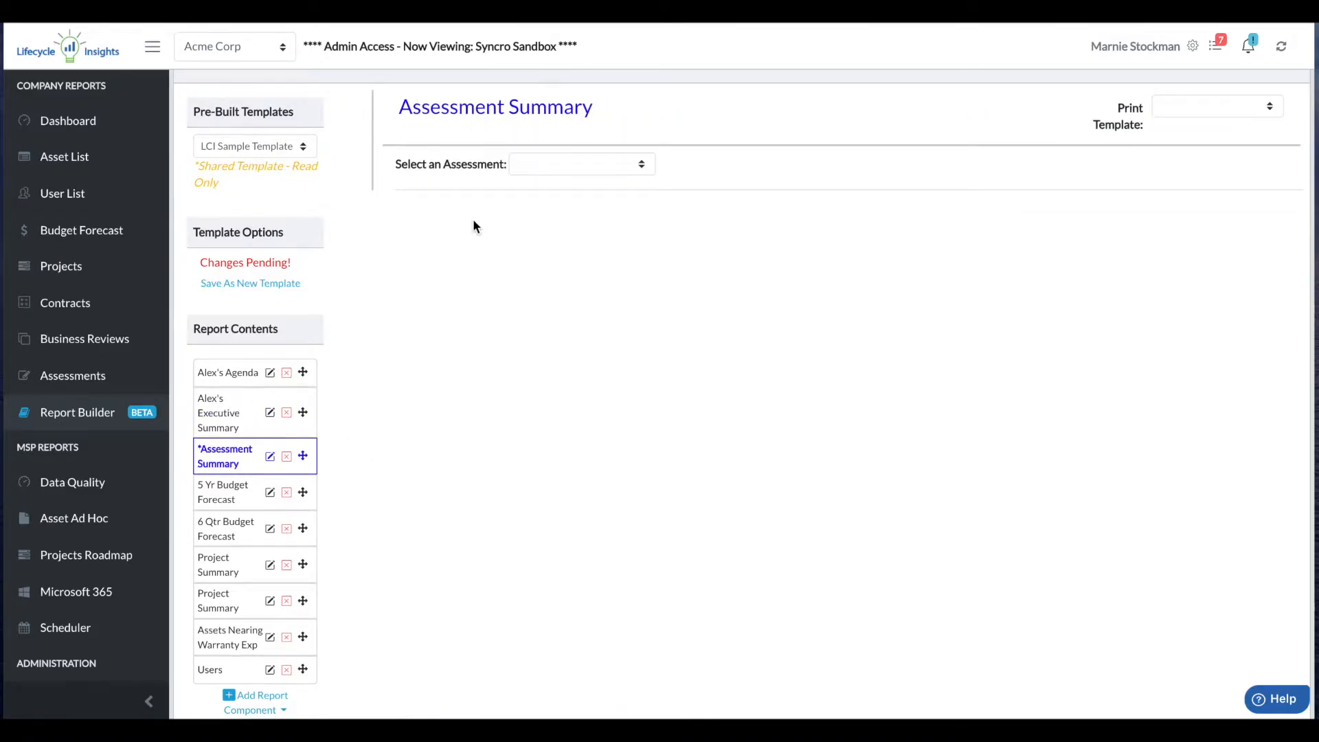
{"action": "left_click", "coordinate": [624, 163]}
{"action": "left_click", "coordinate": [621, 180]}
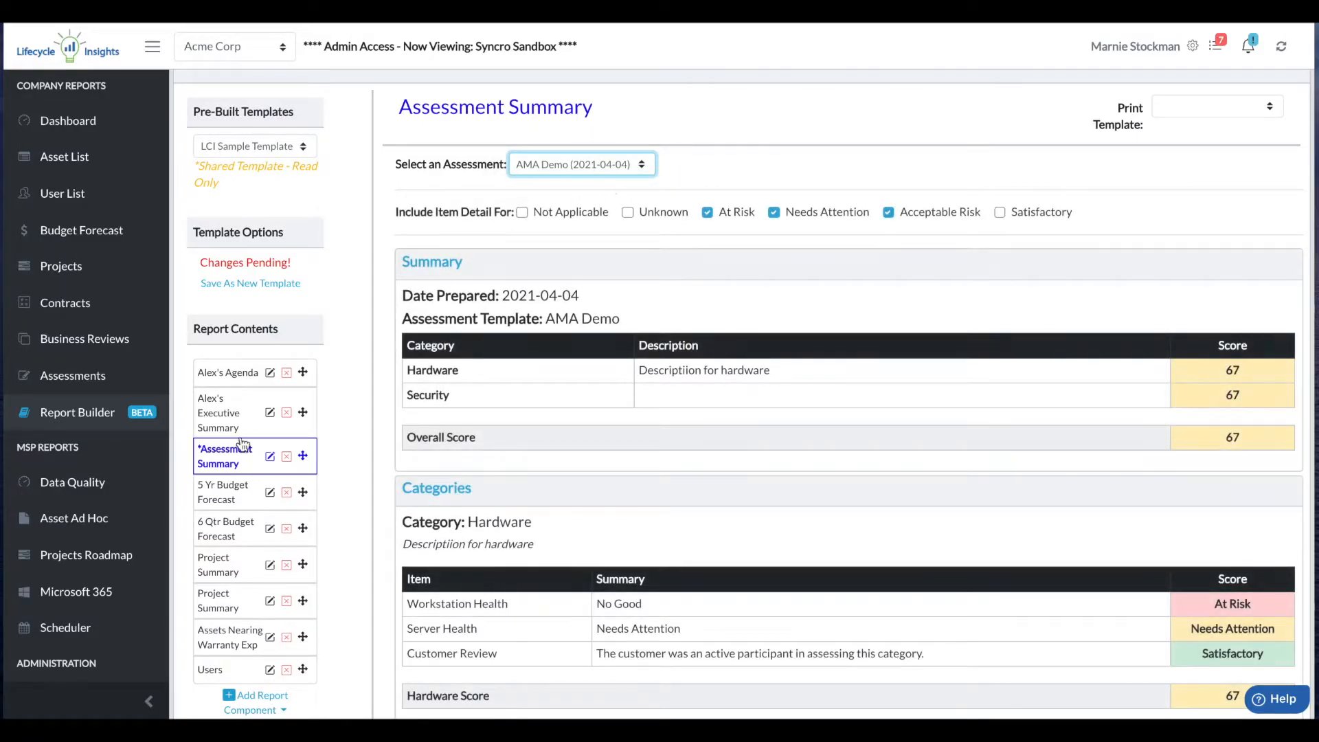
- Limit the 5 Yr Budget Forecast's reporting categories to Server through Contracts/Subscriptions, leaving out Projects
{"action": "left_click", "coordinate": [222, 497]}
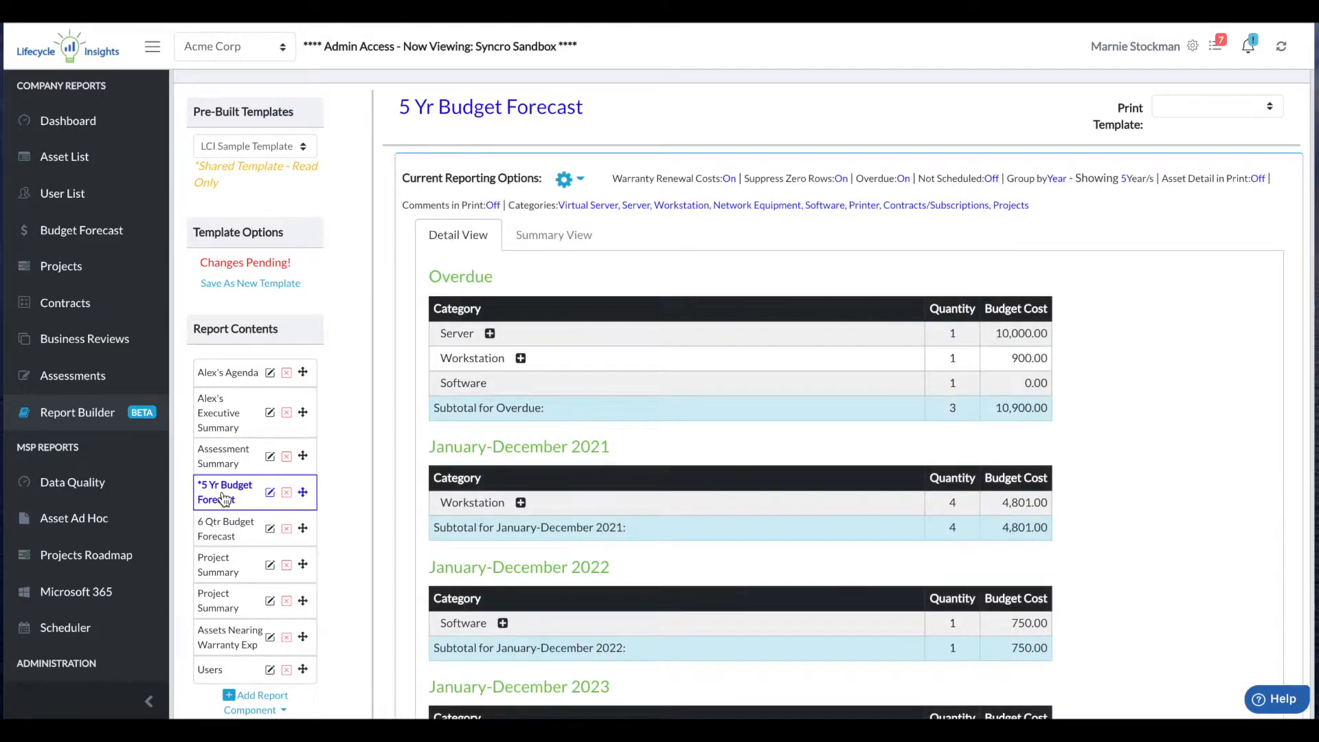
{"action": "left_click", "coordinate": [579, 182]}
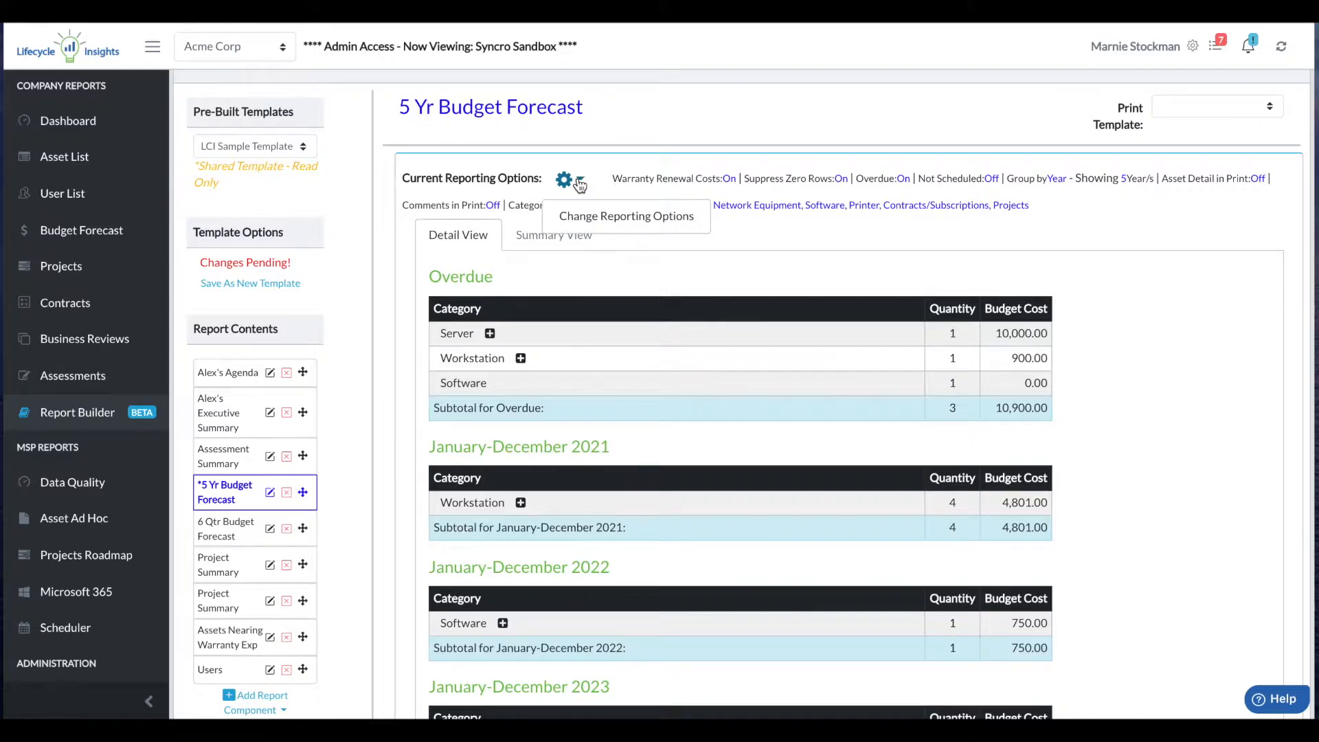
{"action": "left_click", "coordinate": [590, 216]}
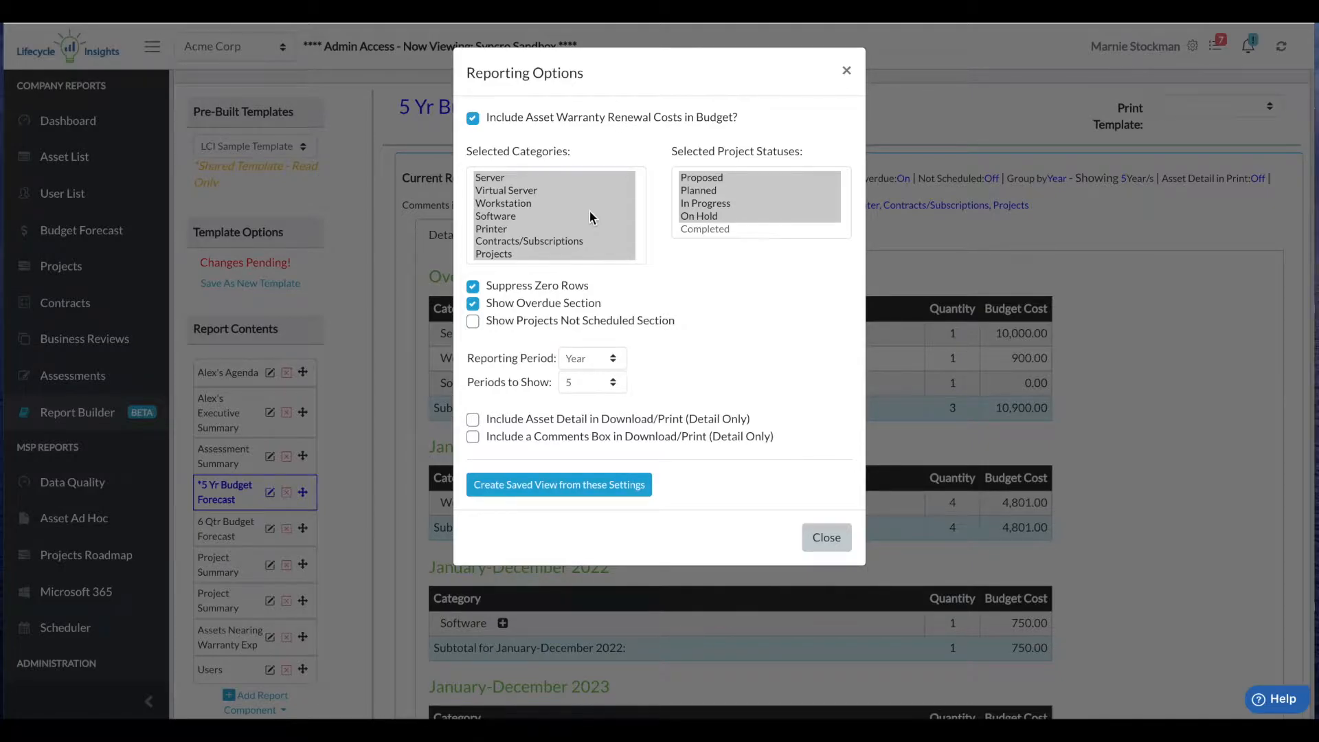
{"action": "left_click", "coordinate": [500, 177]}
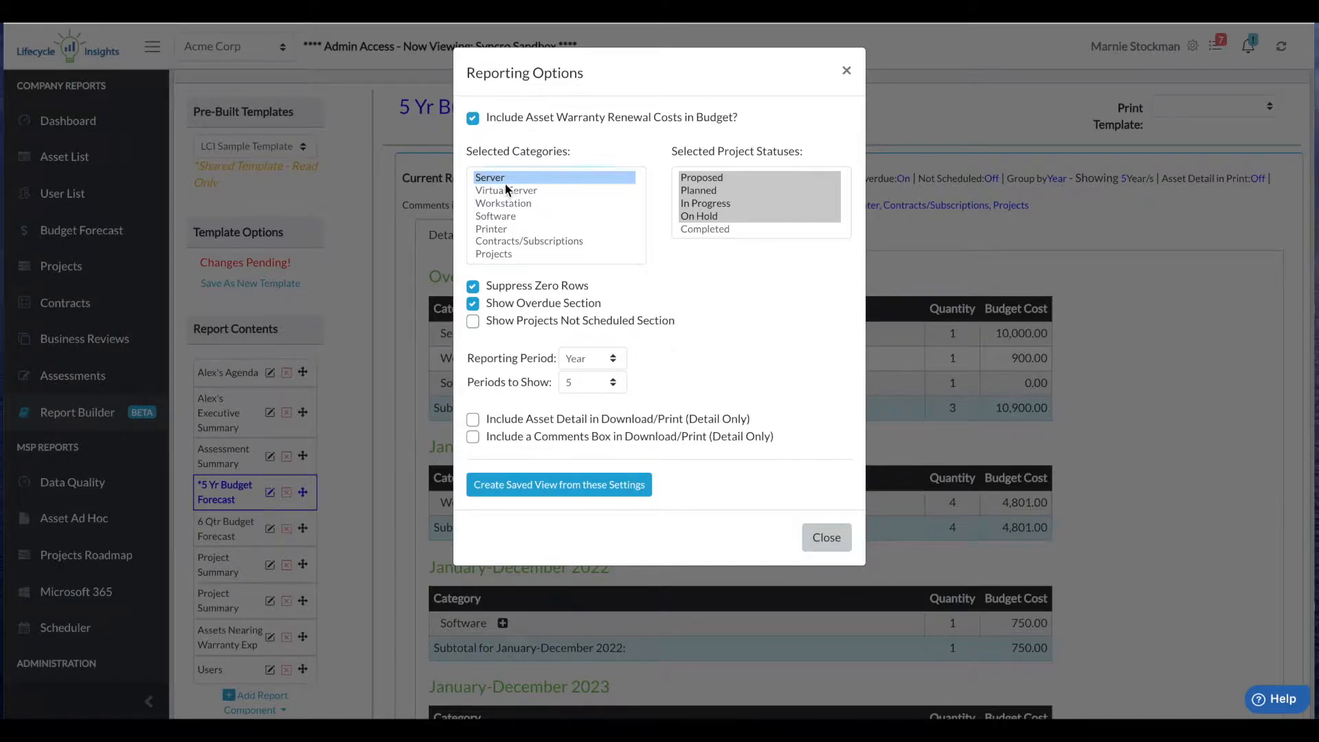
{"action": "left_click", "coordinate": [507, 241], "text": "shift"}
{"action": "left_click", "coordinate": [828, 542]}
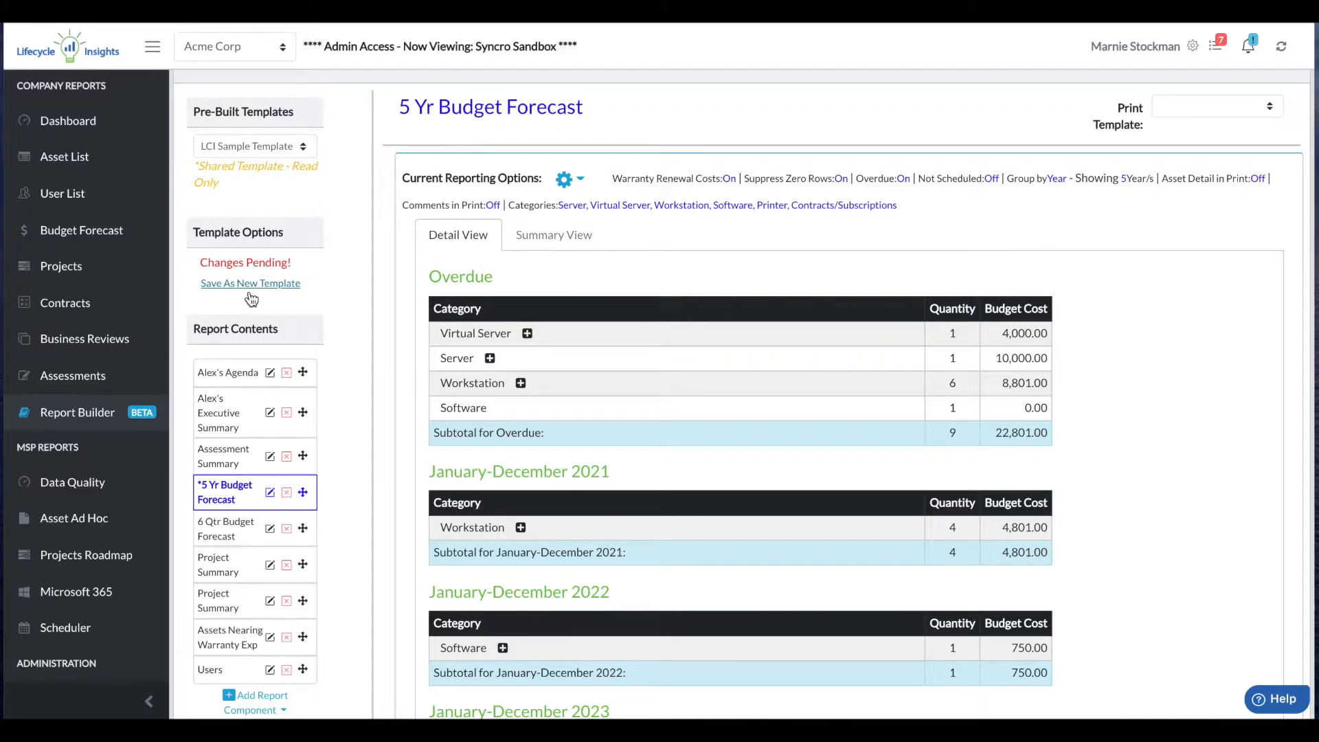
- Assign the Replace out of date assets project to the first Project Summary component and Email MFA to the second
{"action": "left_click", "coordinate": [218, 535]}
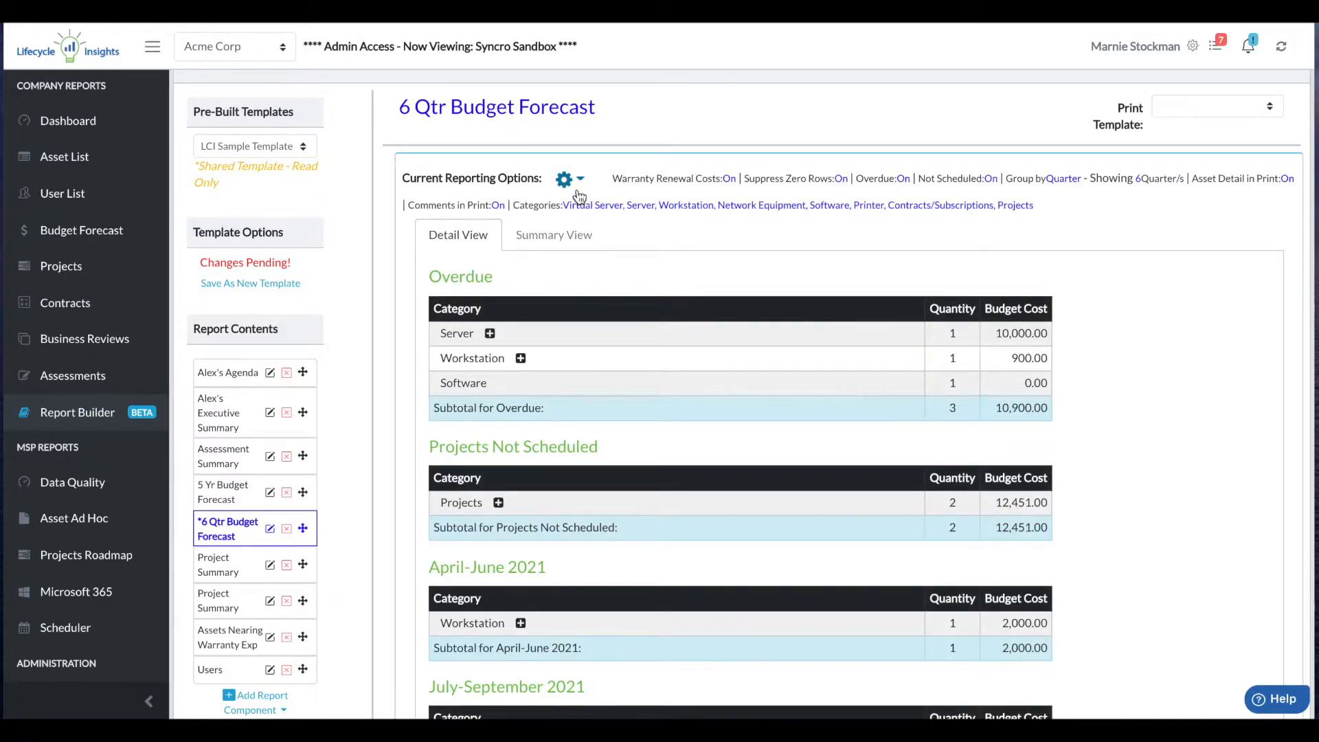
{"action": "left_click", "coordinate": [214, 573]}
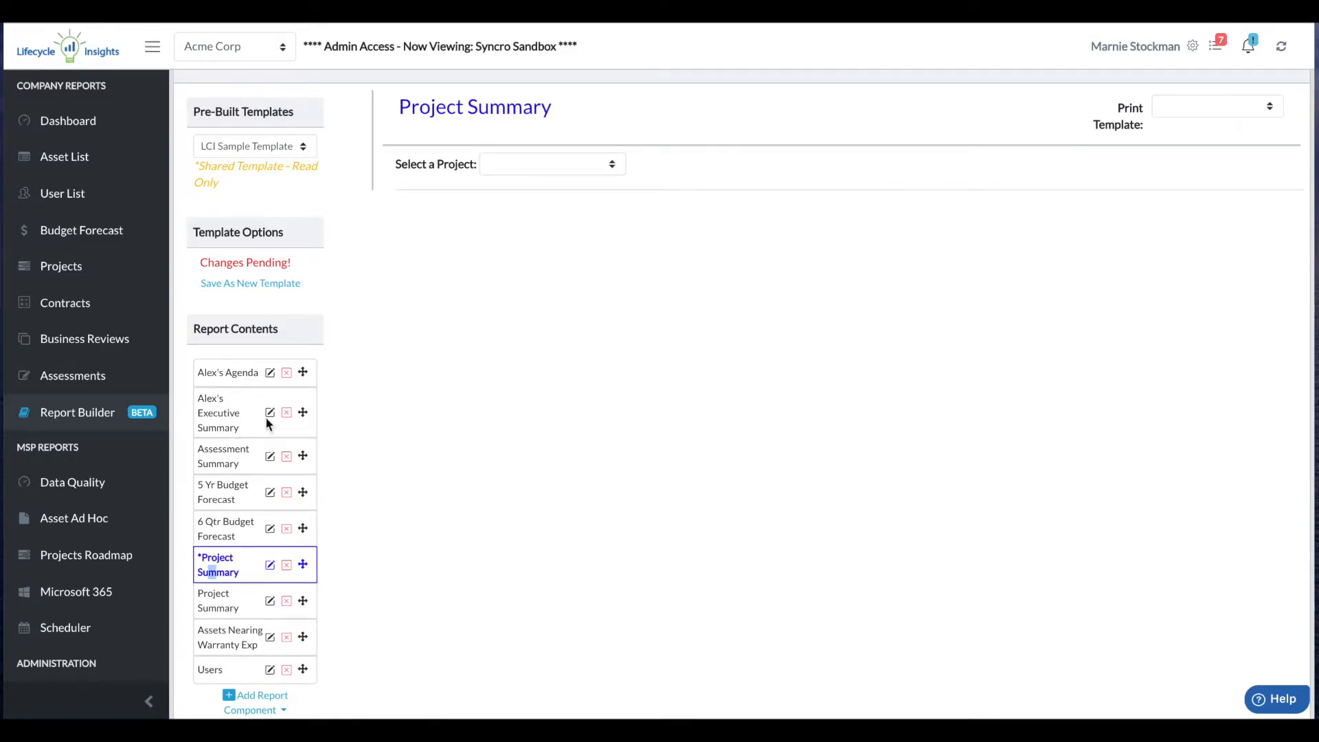
{"action": "left_click", "coordinate": [595, 168]}
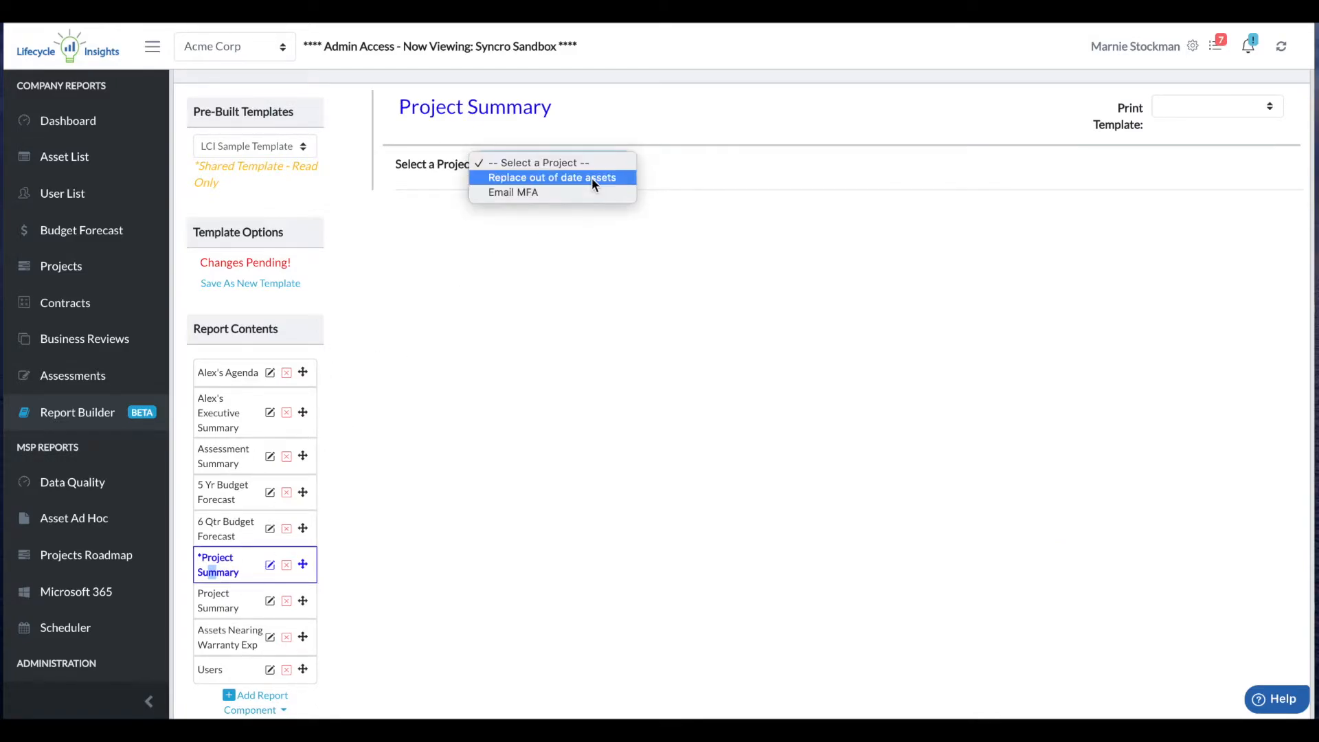
{"action": "left_click", "coordinate": [595, 179]}
{"action": "left_click", "coordinate": [214, 603]}
{"action": "left_click", "coordinate": [600, 165]}
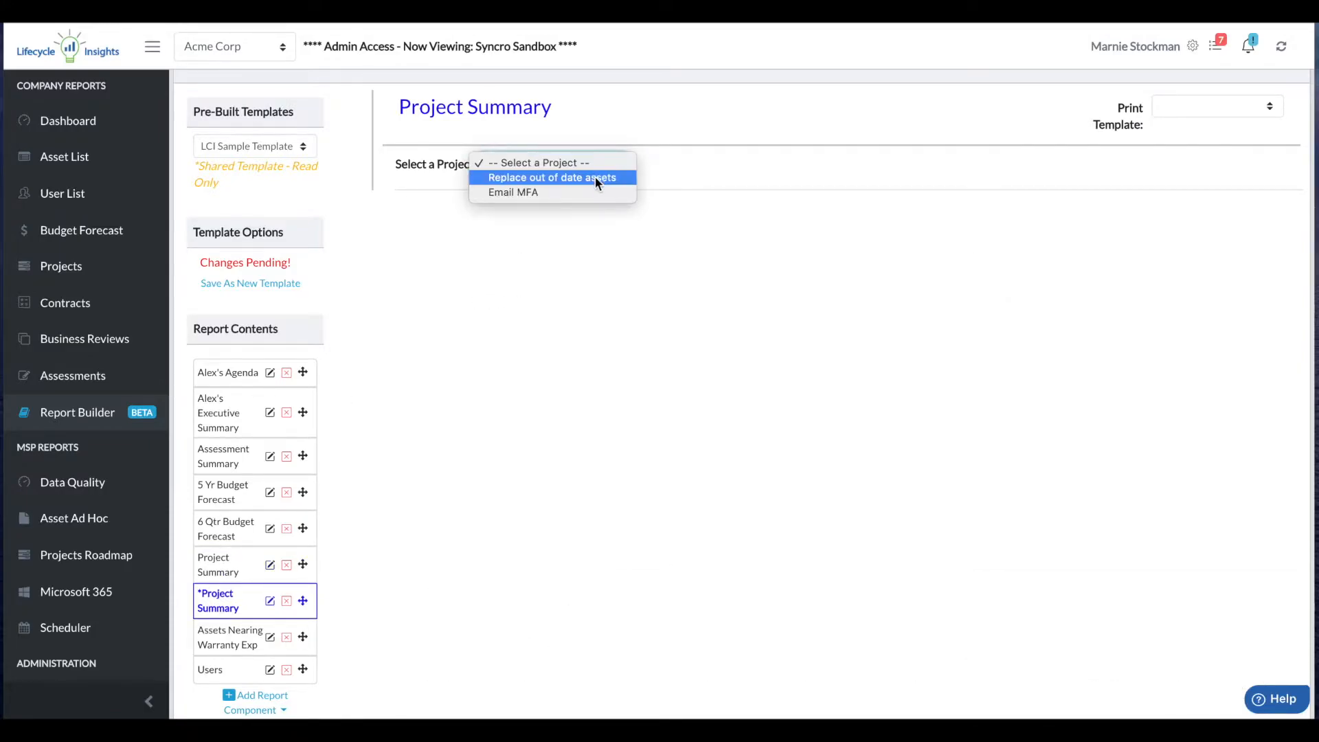
{"action": "left_click", "coordinate": [595, 192]}
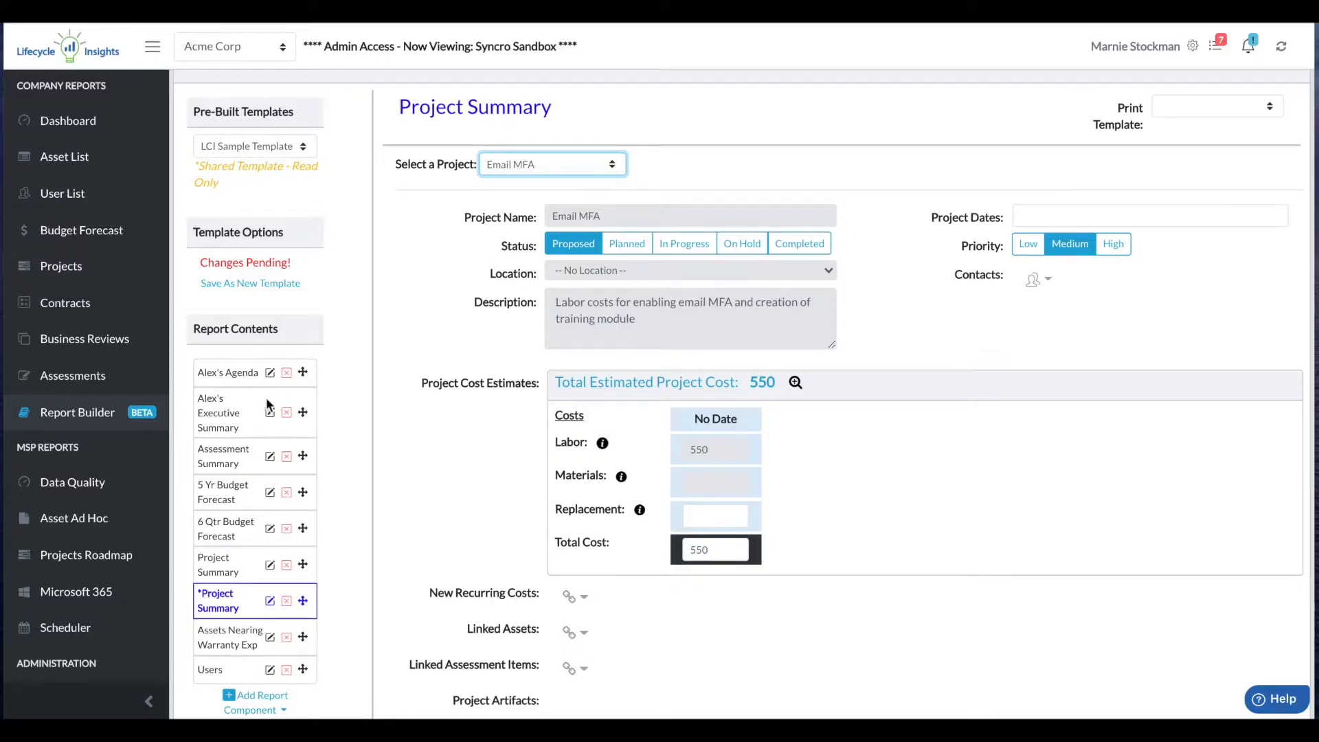
- Filter the Assets Nearing Warranty Exp component's End of Life column to include green and exclude yellow and red
{"action": "left_click", "coordinate": [225, 645]}
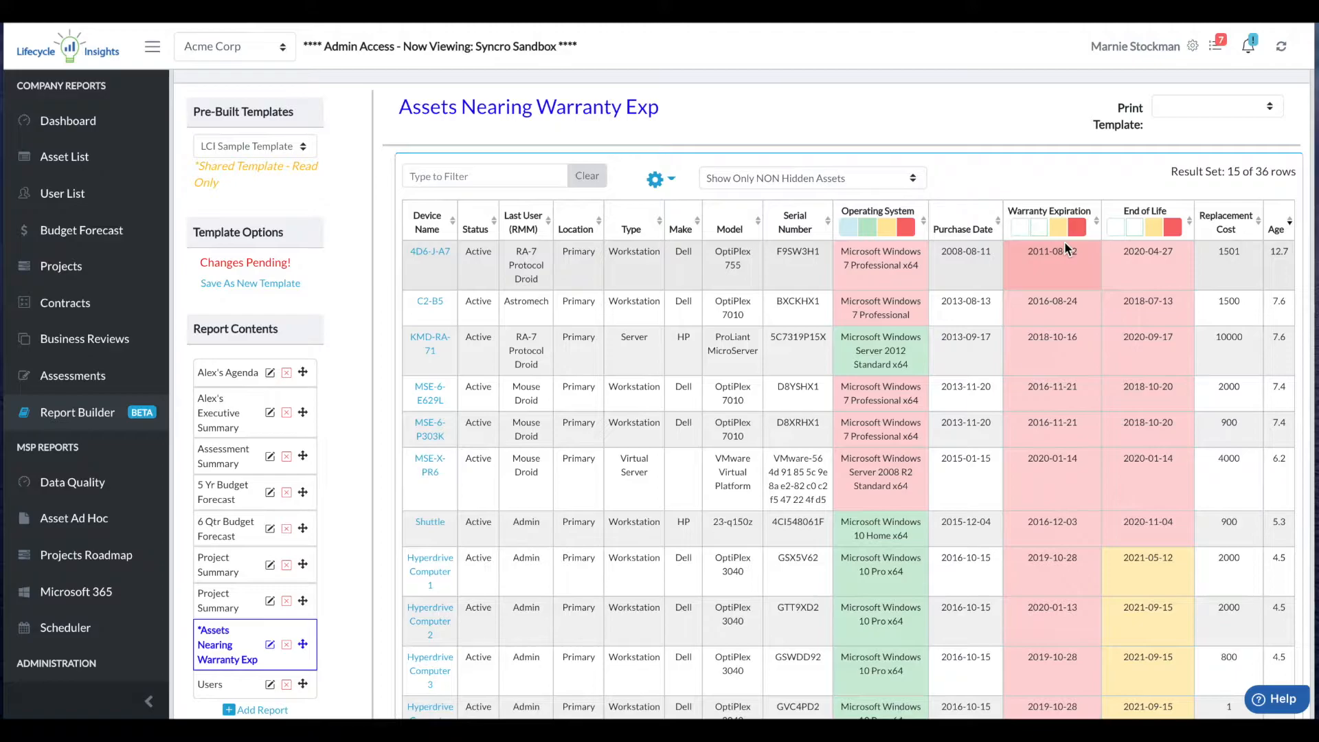
{"action": "left_click", "coordinate": [1135, 227]}
{"action": "left_click", "coordinate": [1155, 227]}
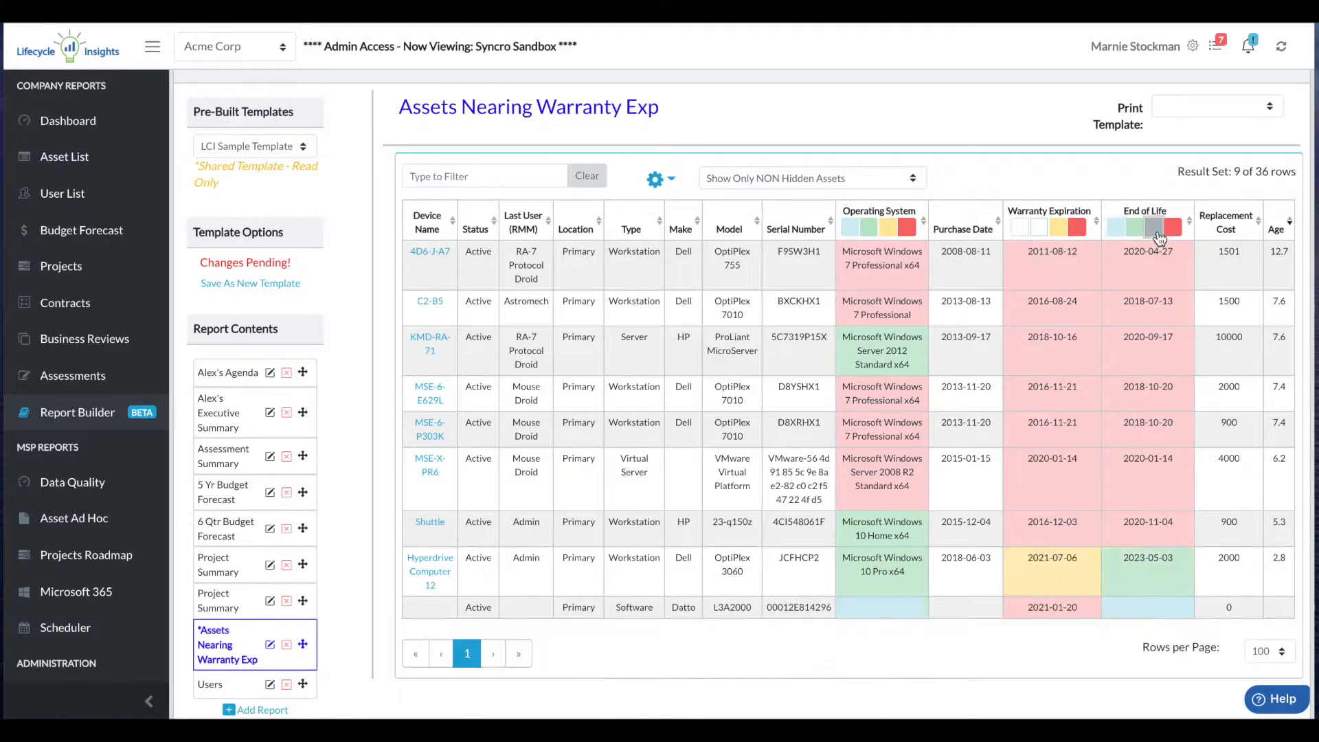
{"action": "left_click", "coordinate": [1175, 231]}
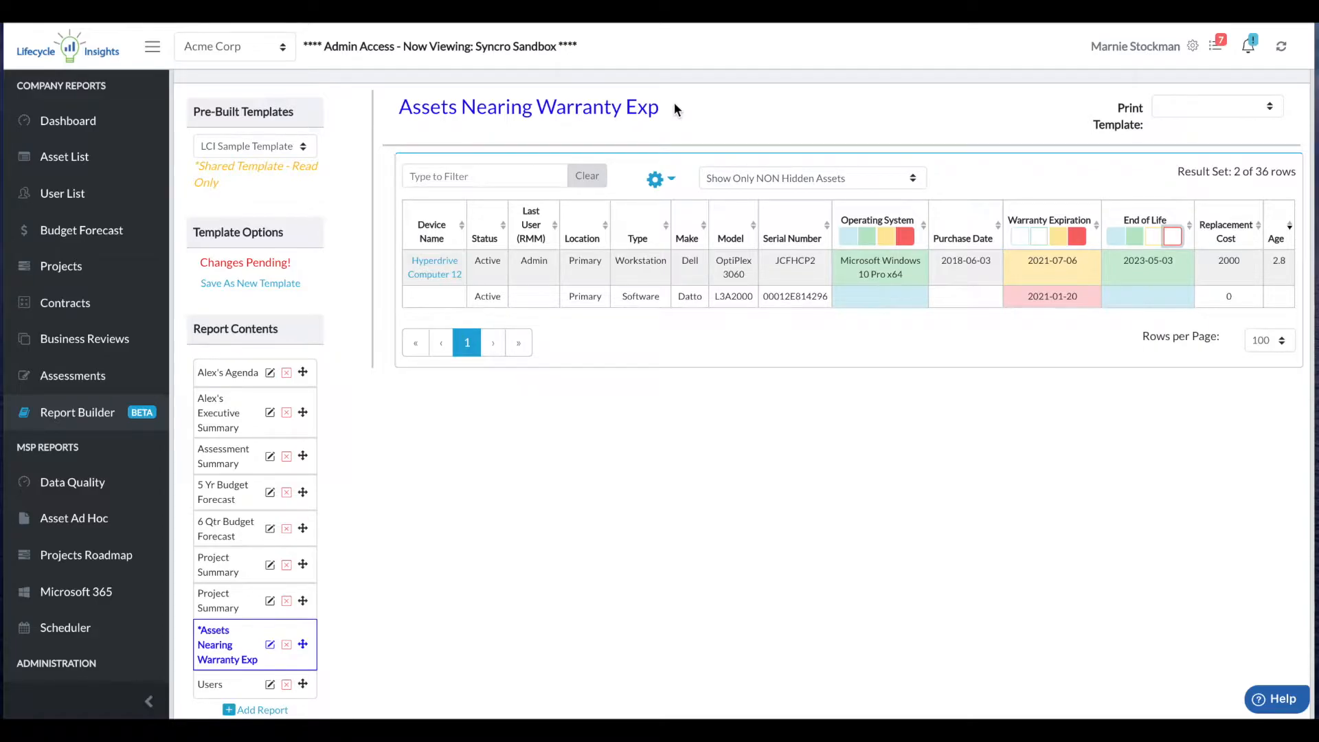
- Restore the asset list's End of Life filter to the yellow and red categories only
{"action": "left_click", "coordinate": [1113, 242]}
{"action": "left_click", "coordinate": [1154, 229]}
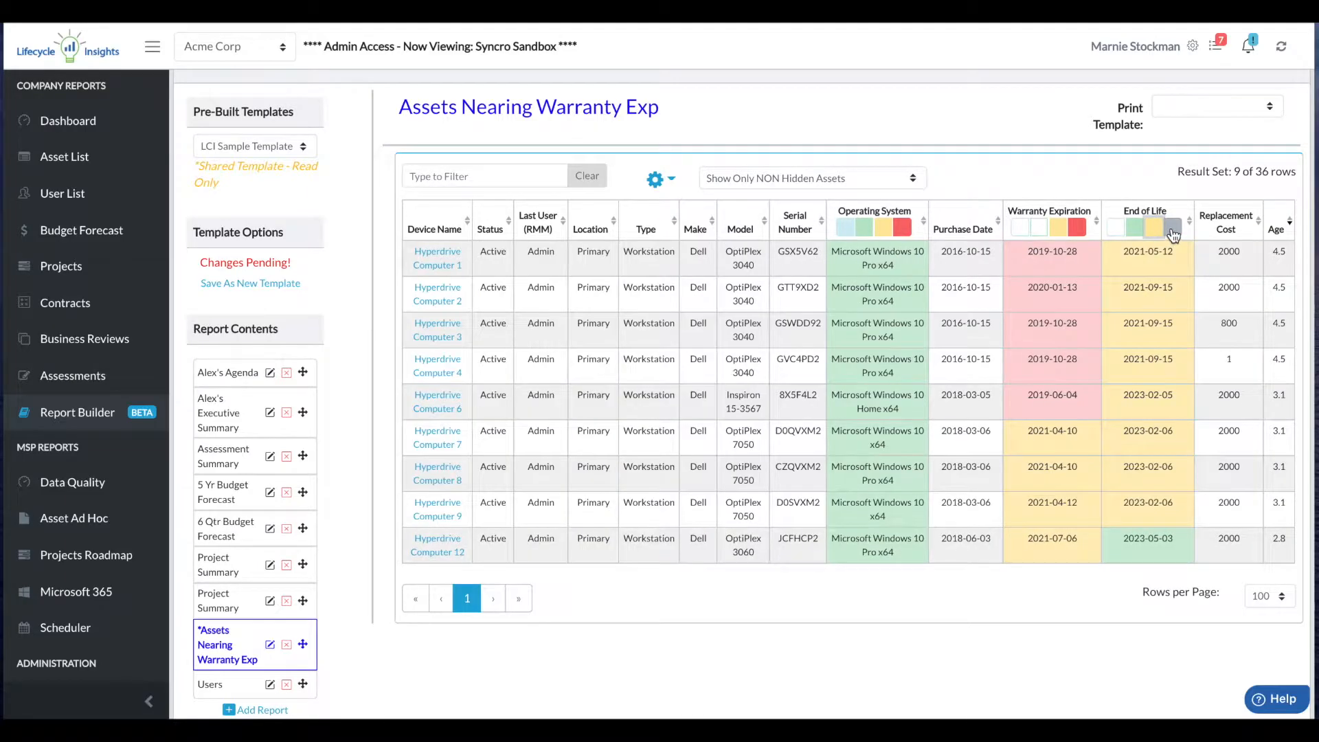
{"action": "left_click", "coordinate": [1172, 229]}
{"action": "left_click", "coordinate": [1136, 229]}
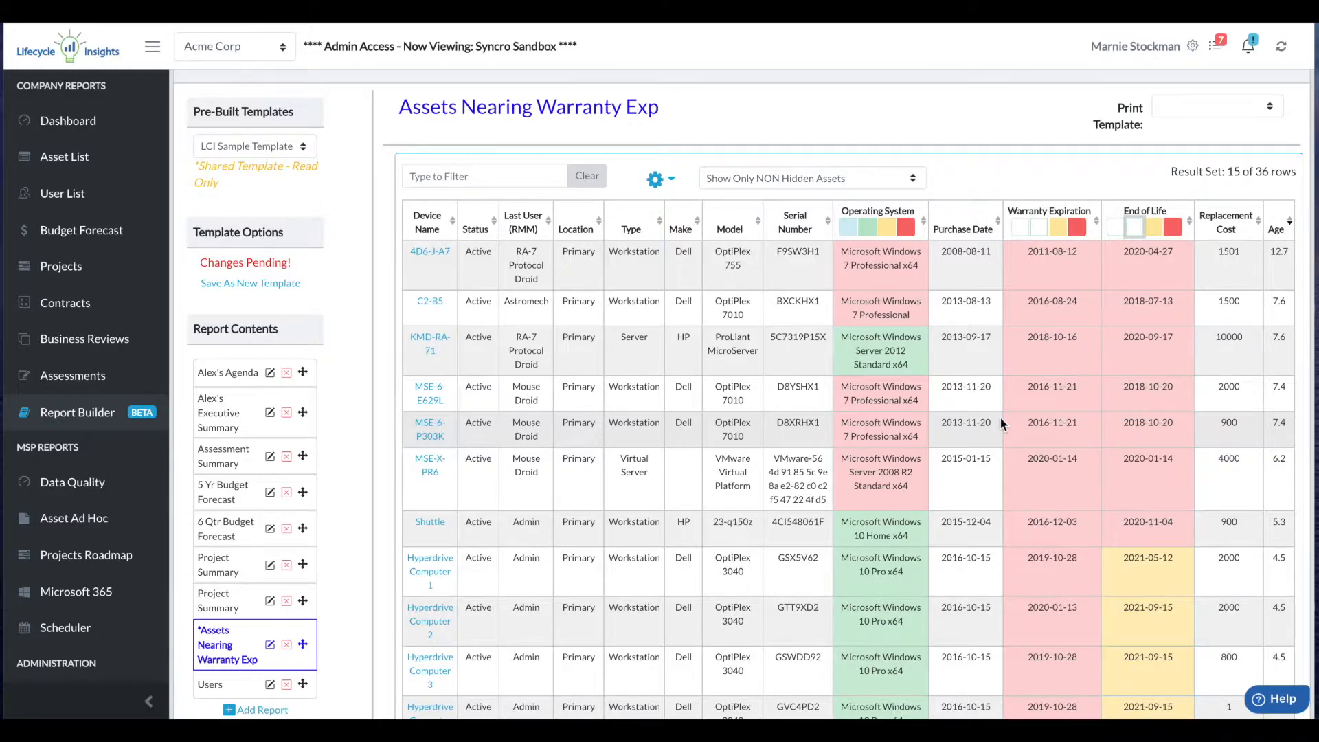
- Switch the report to Sample Company to view its data, and return it to Acme Corp
{"action": "scroll", "coordinate": [722, 319], "scroll_direction": "up", "scroll_amount": 2}
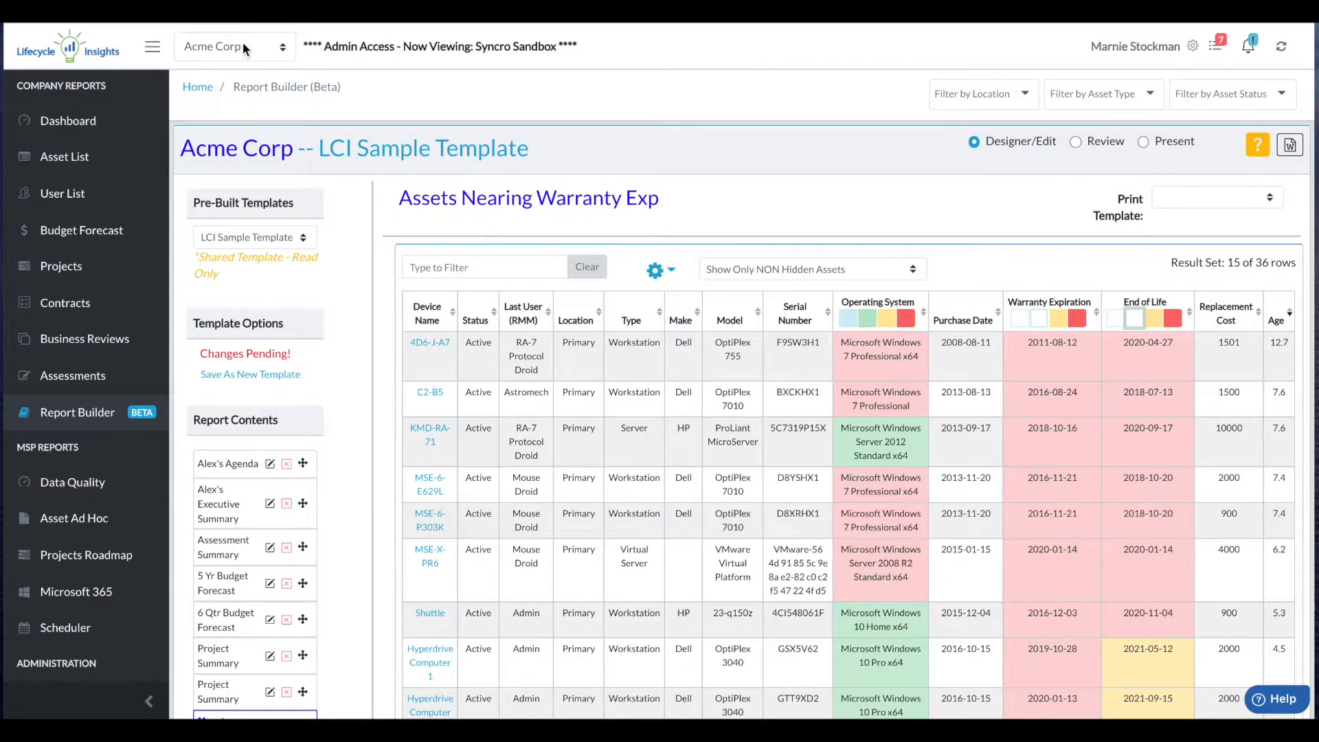
{"action": "left_click", "coordinate": [268, 46]}
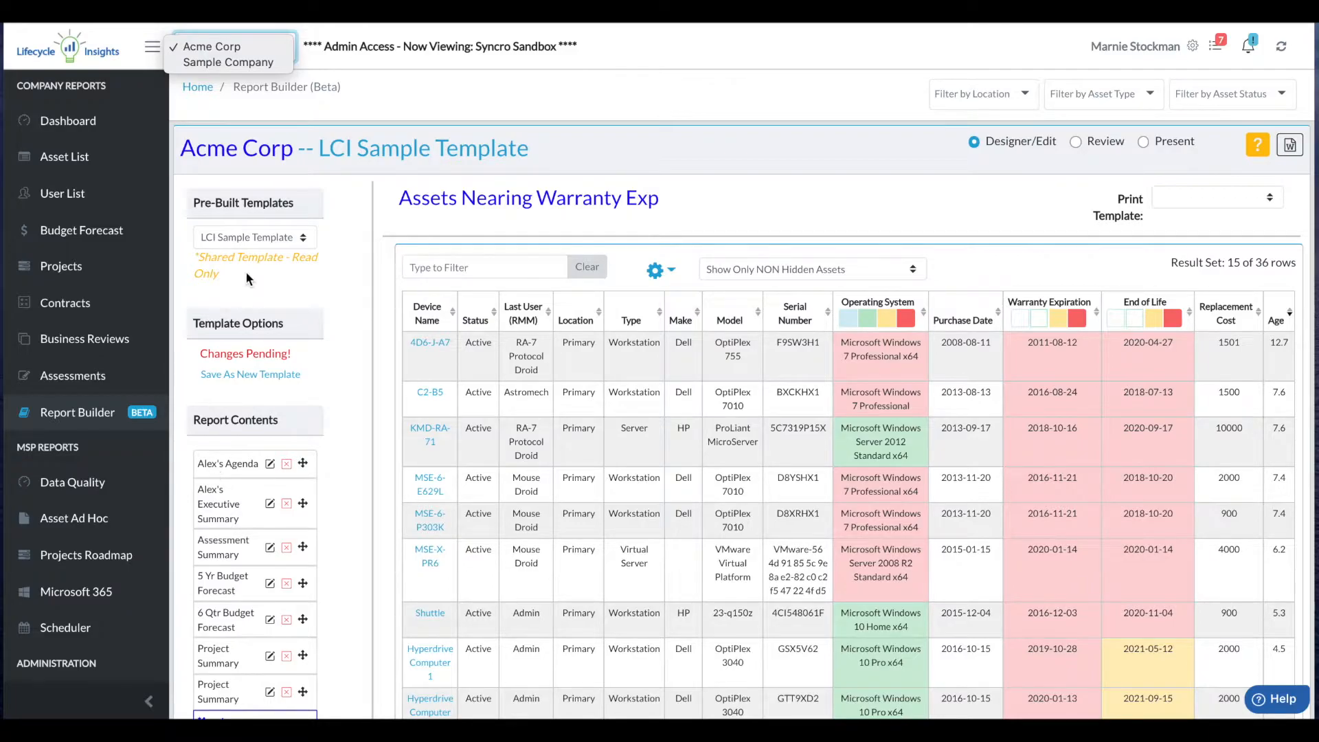
{"action": "left_click", "coordinate": [212, 63]}
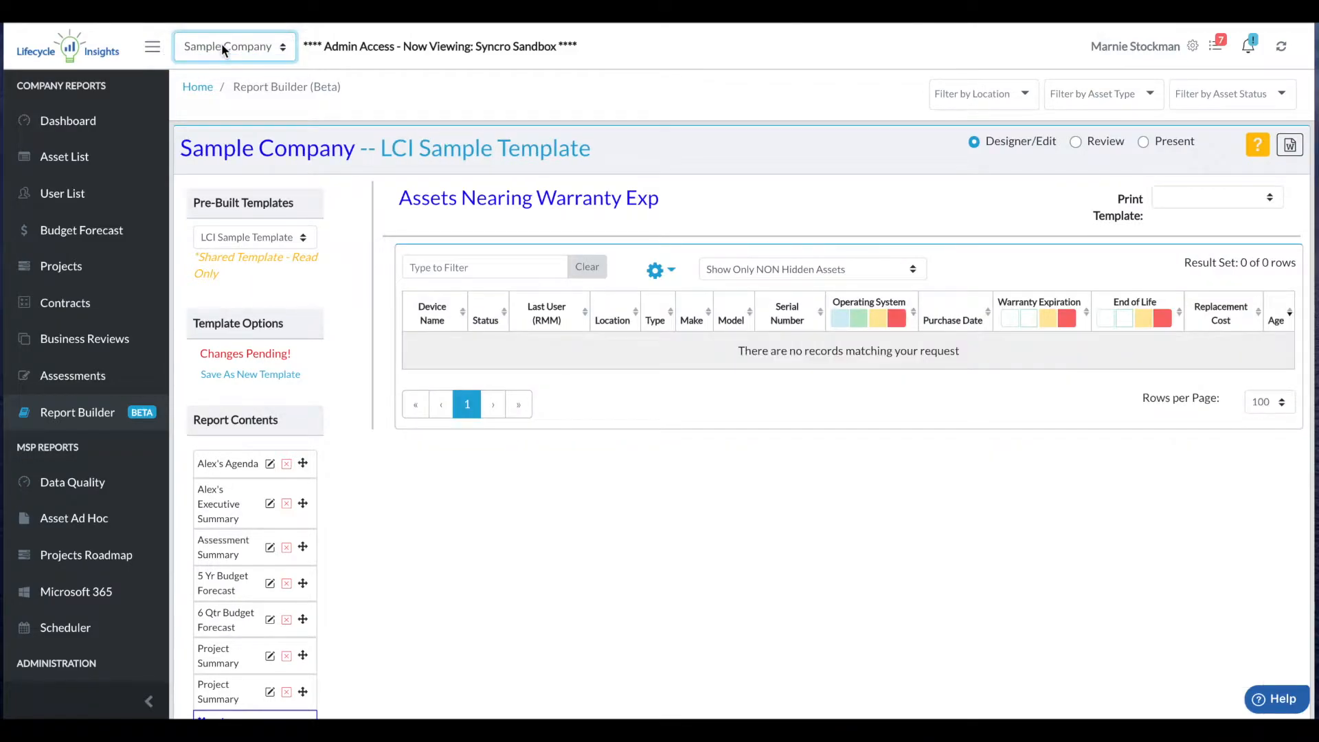
{"action": "left_click", "coordinate": [221, 44]}
{"action": "left_click", "coordinate": [221, 34]}
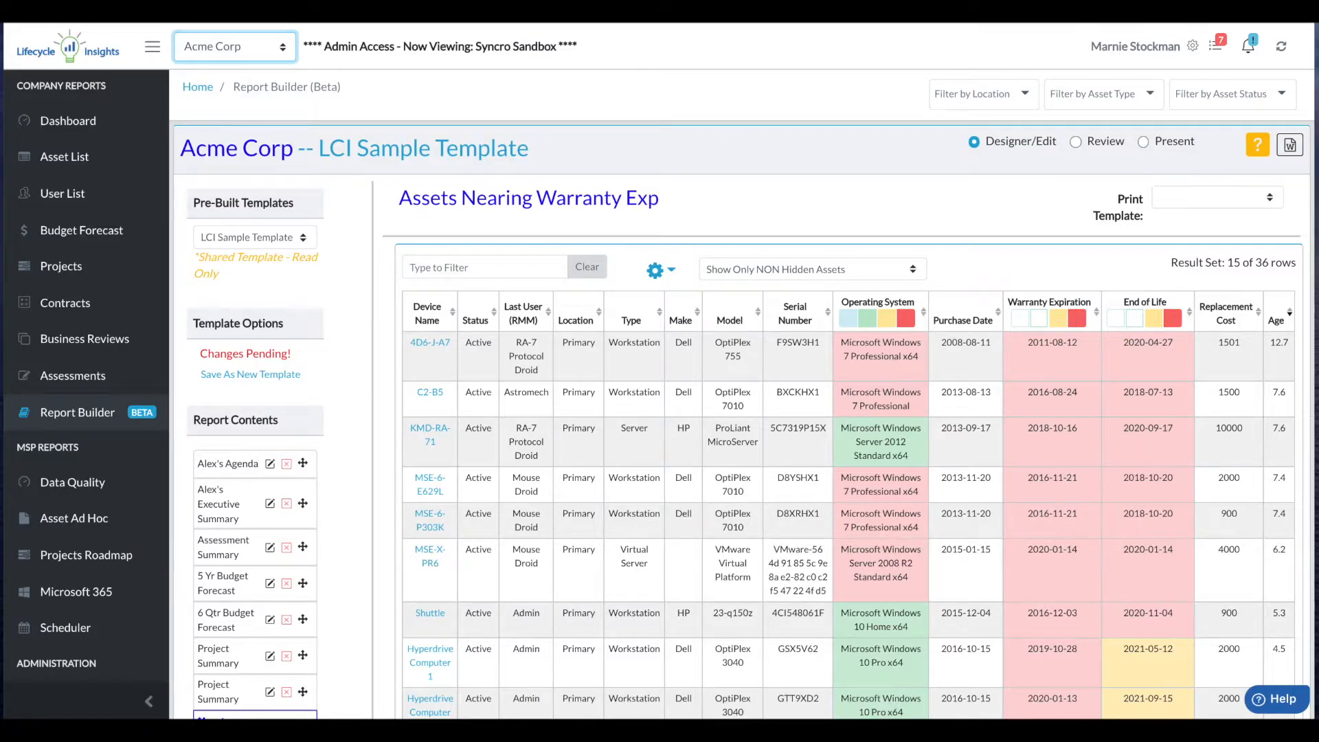
- Review the report's print preview and download it as a Word document with the lci_logo_transparent_20190822.png logo
{"action": "left_click", "coordinate": [1291, 148]}
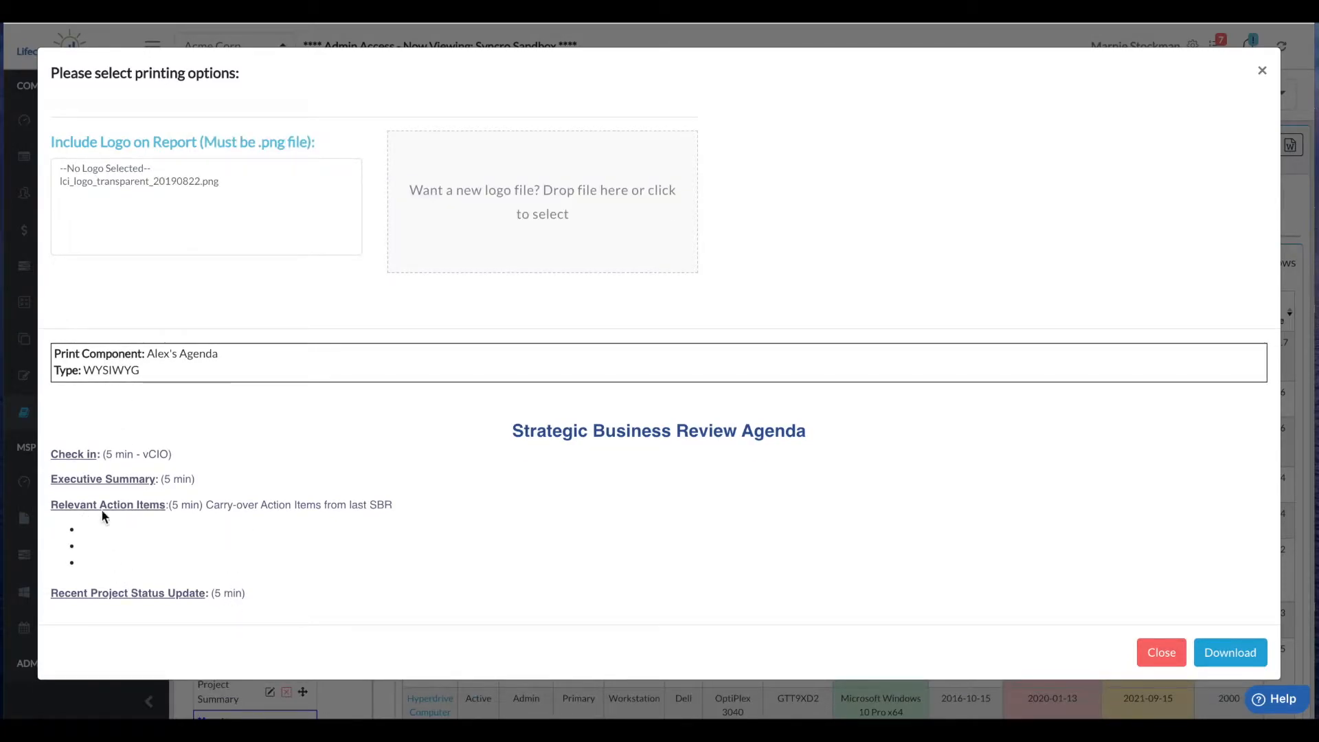
{"action": "left_click", "coordinate": [122, 181]}
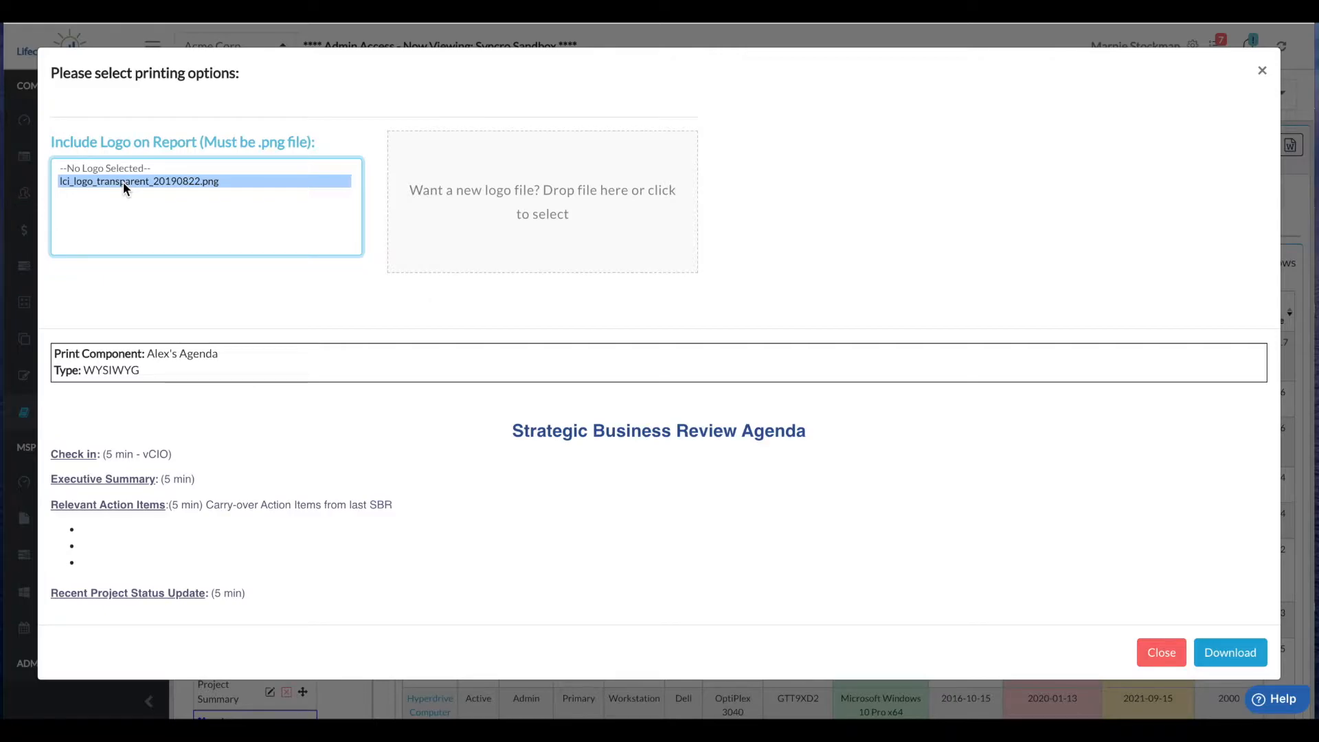
{"action": "scroll", "coordinate": [329, 451], "scroll_direction": "down", "scroll_amount": 5}
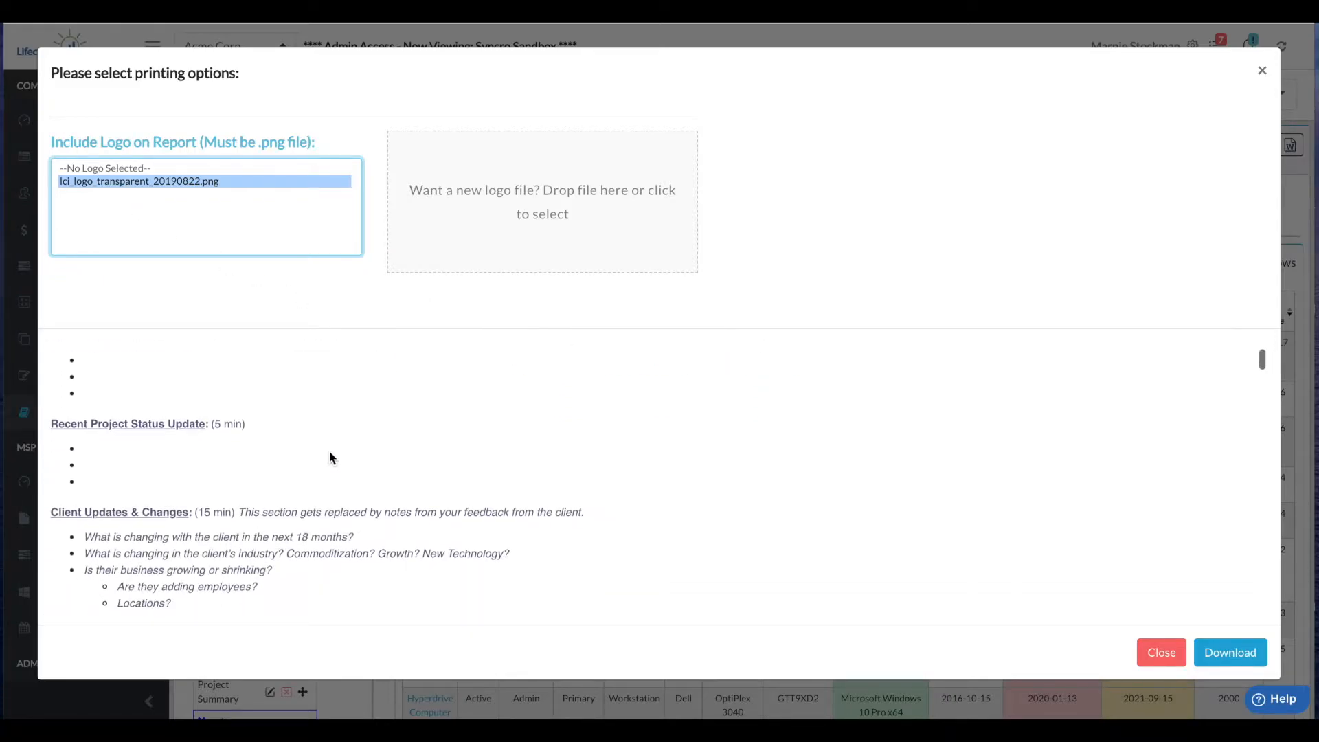
{"action": "scroll", "coordinate": [329, 451], "scroll_direction": "up", "scroll_amount": 5}
{"action": "left_click", "coordinate": [1229, 653]}
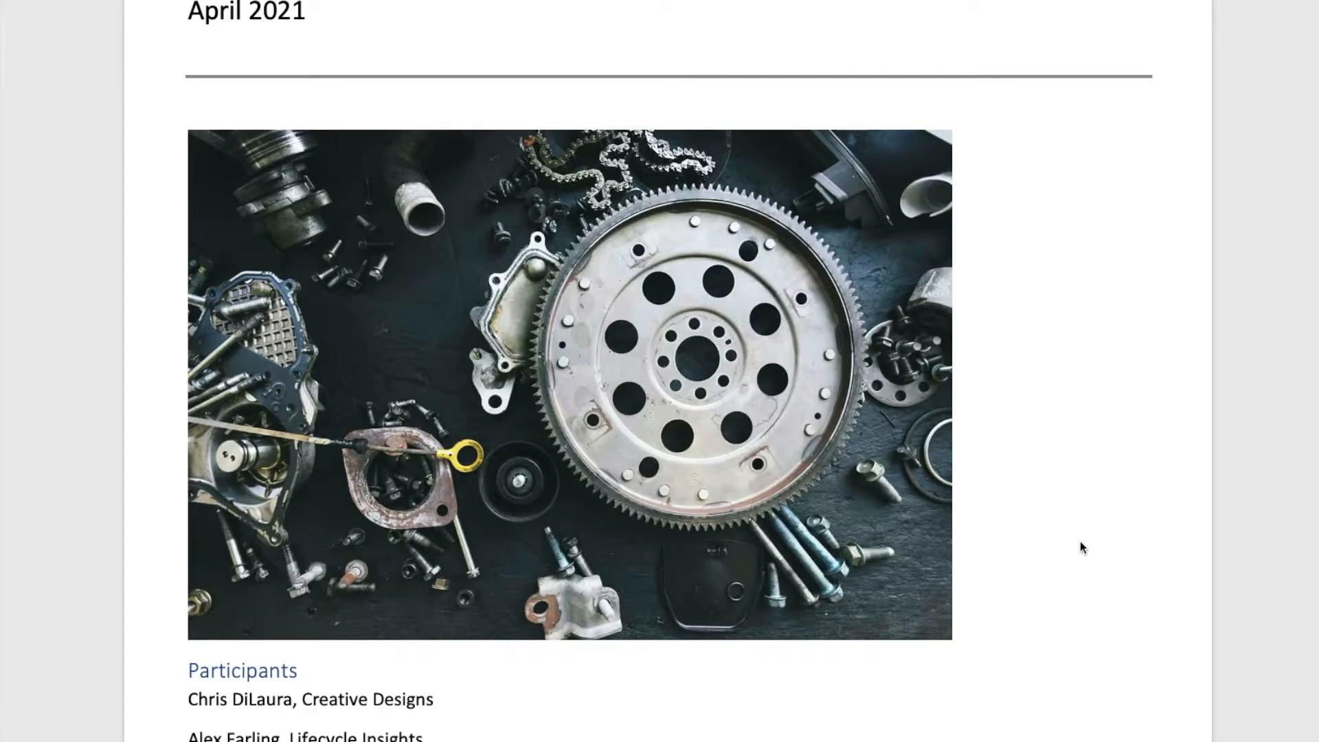
- Add "Discuss action from Accounting depart device from last time" as the first bullet under Relevant Action Items in the agenda
{"action": "scroll", "coordinate": [1080, 541], "scroll_direction": "down", "scroll_amount": 1}
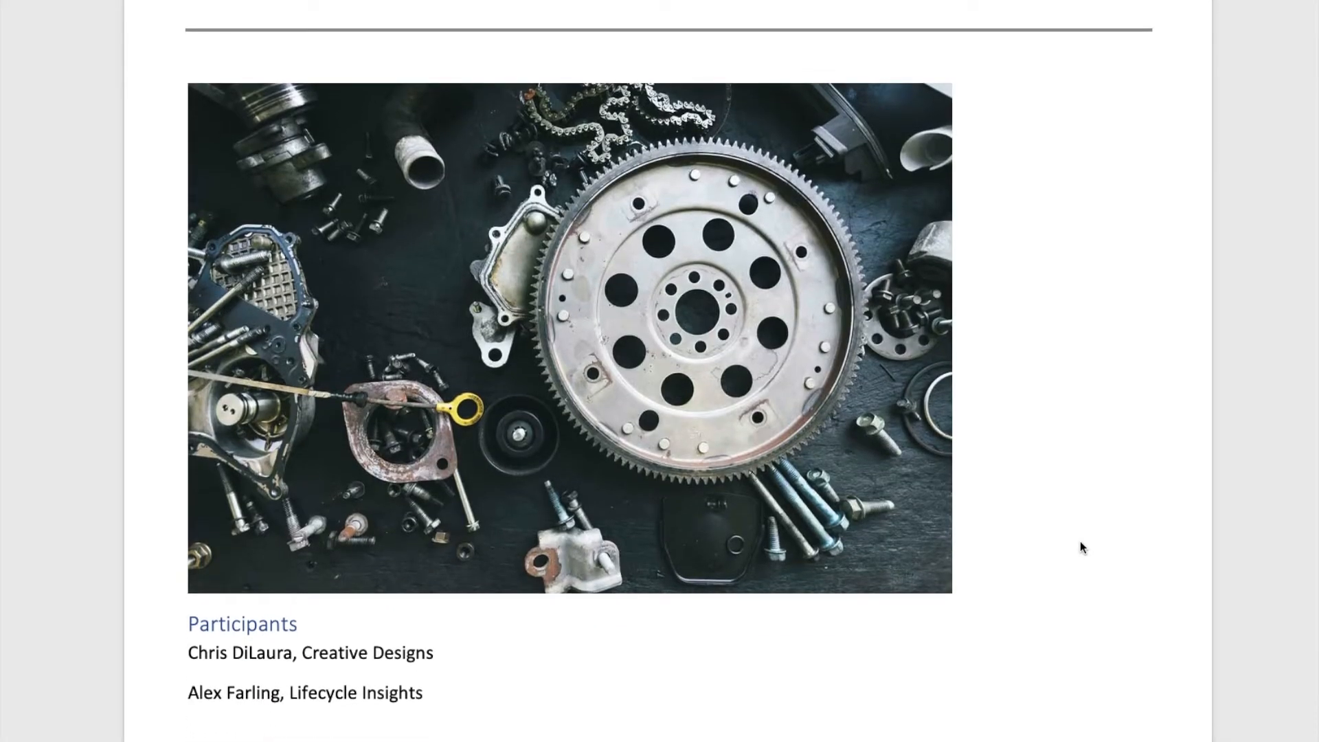
{"action": "scroll", "coordinate": [1081, 542], "scroll_direction": "down", "scroll_amount": 6}
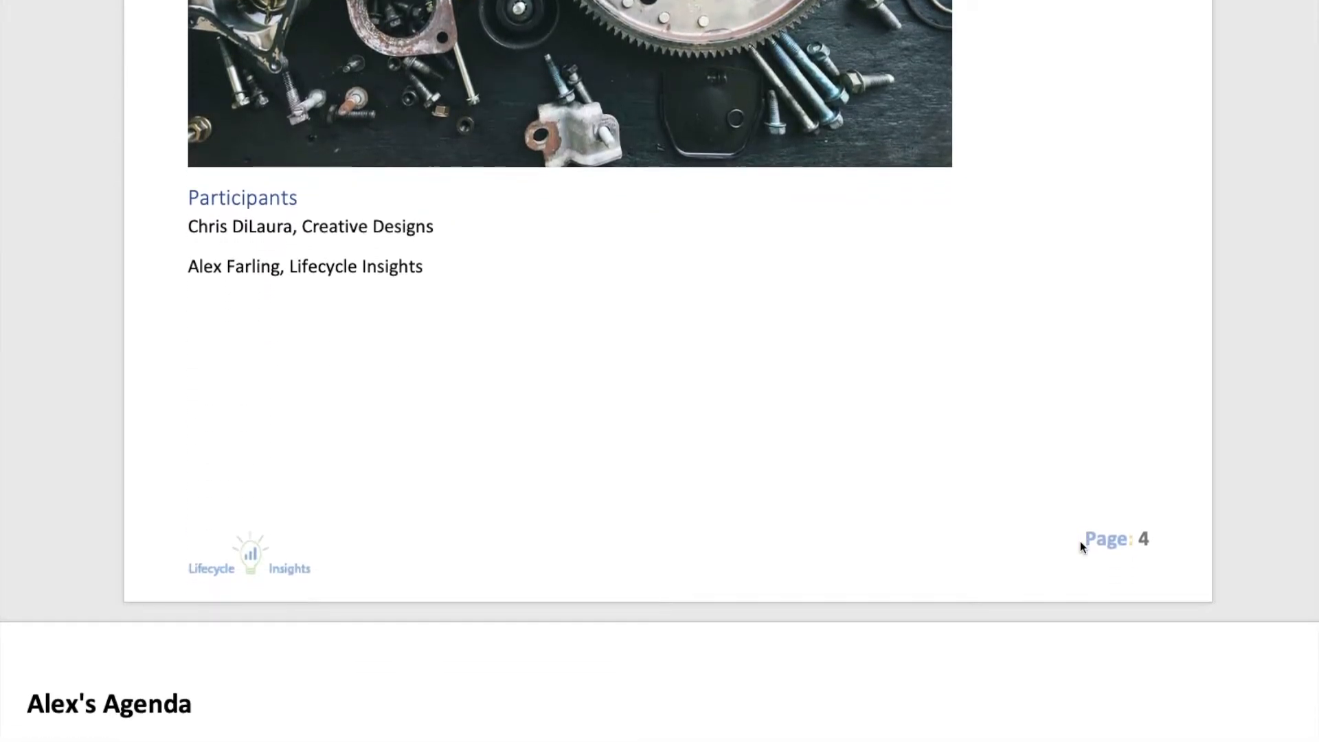
{"action": "scroll", "coordinate": [1080, 543], "scroll_direction": "down", "scroll_amount": 10}
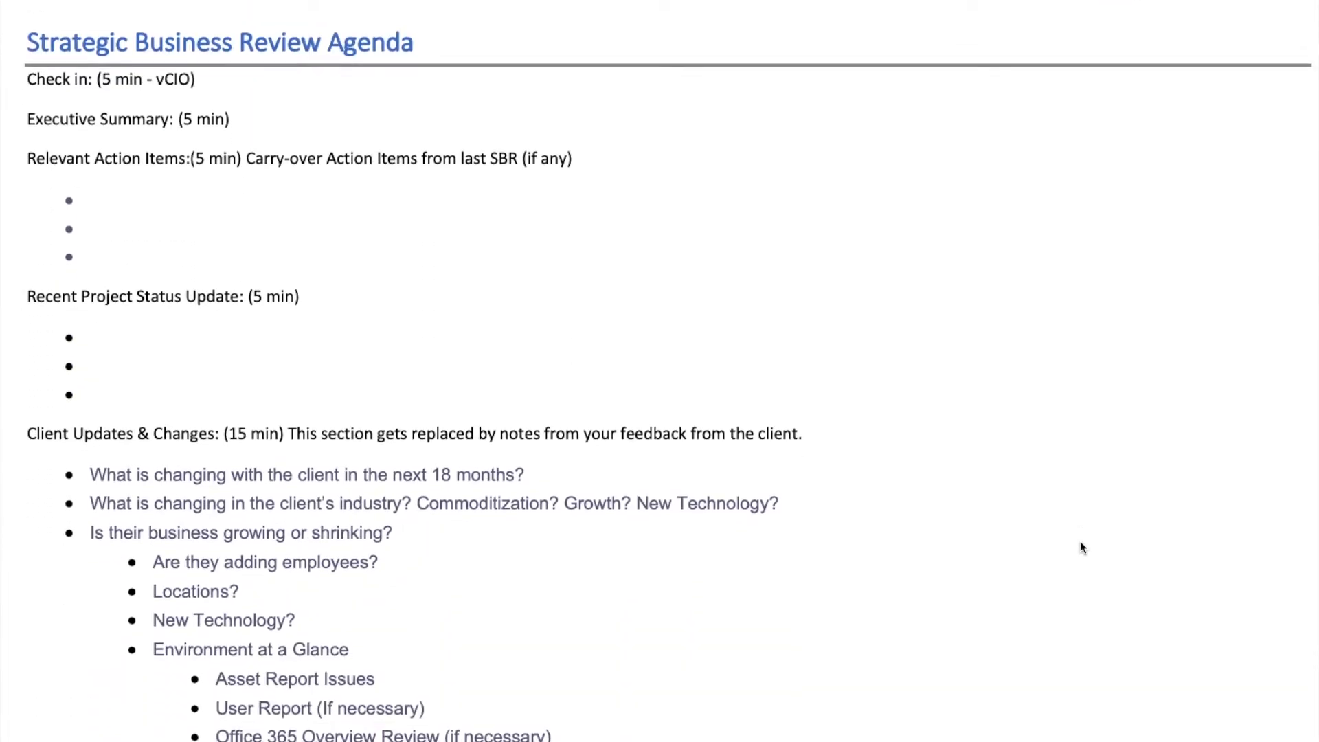
{"action": "scroll", "coordinate": [1082, 548], "scroll_direction": "down", "scroll_amount": 1}
{"action": "scroll", "coordinate": [1082, 547], "scroll_direction": "up", "scroll_amount": 1}
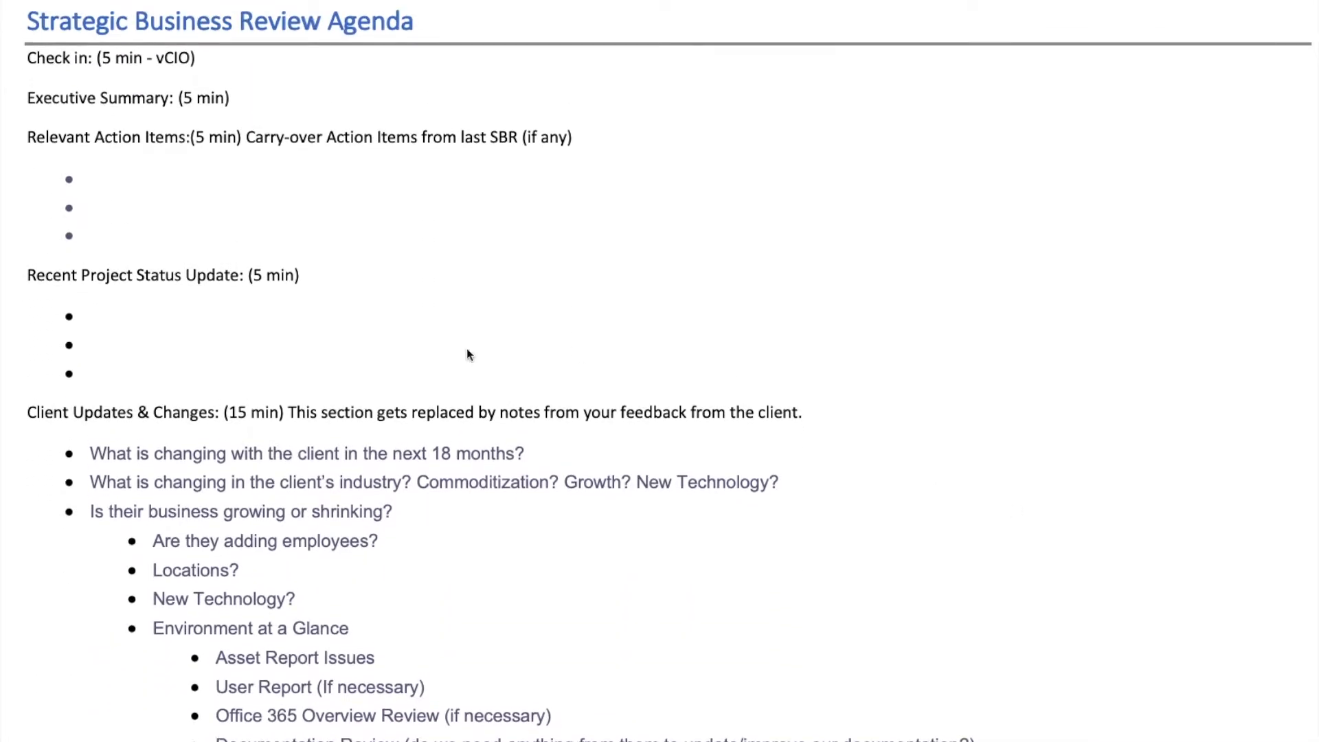
{"action": "left_click", "coordinate": [94, 179]}
{"action": "type", "text": "Discuss action from Ac"}
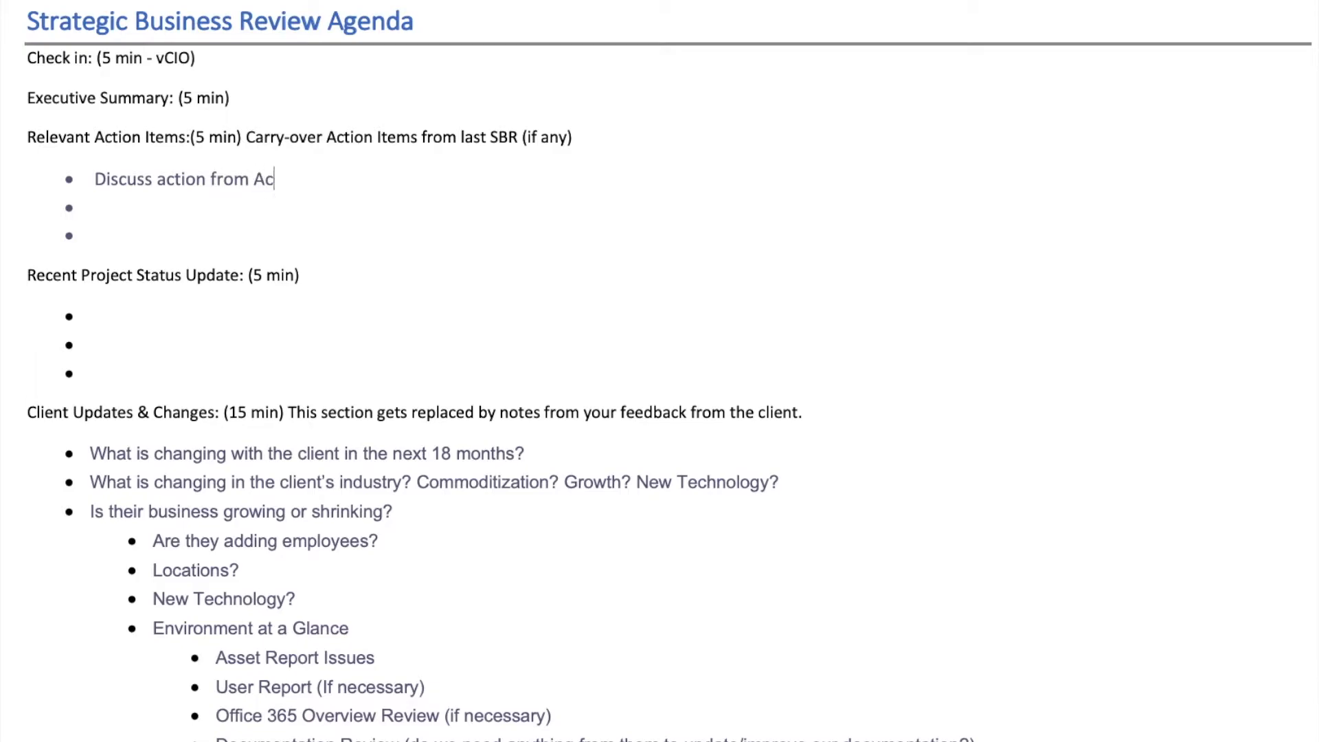
{"action": "type", "text": "counting depart "}
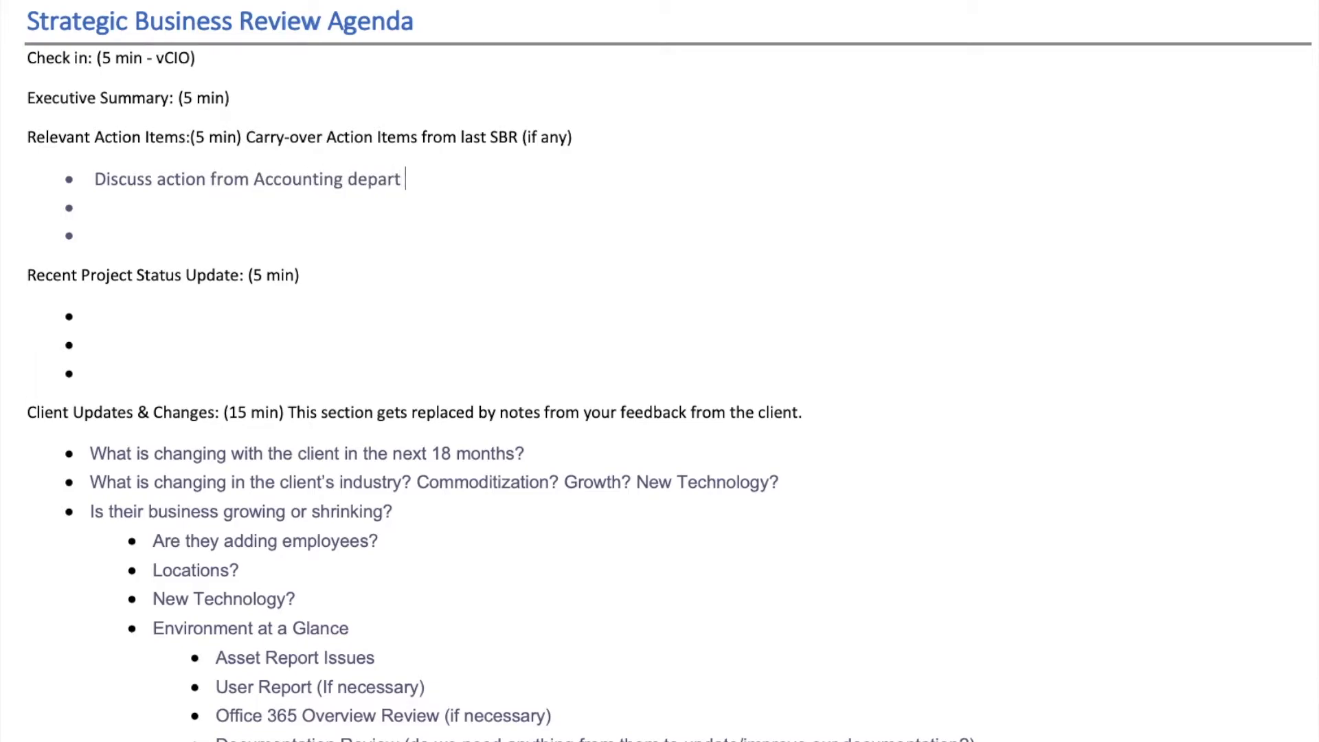
{"action": "type", "text": "device from last time"}
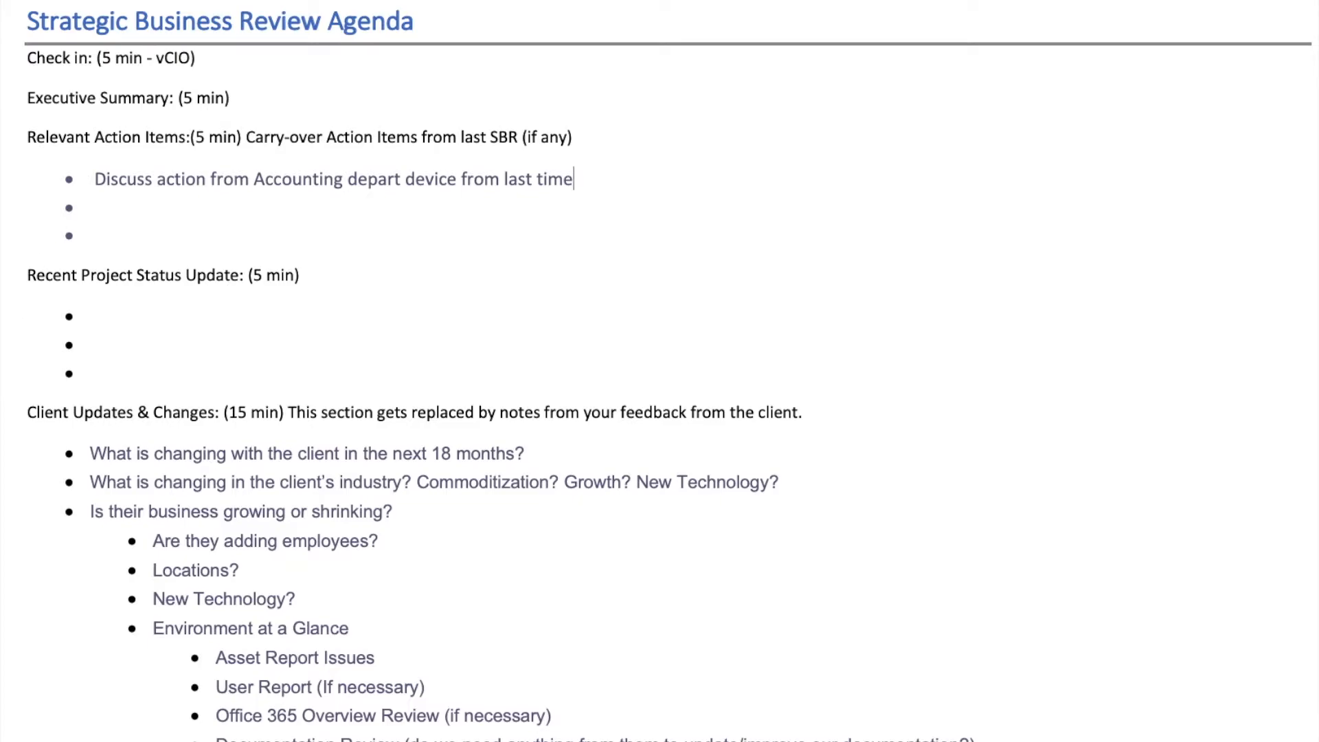
- Review the rest of the Word document, including the top risks, remediation recommendations, assessment scores and Security category
{"action": "scroll", "coordinate": [463, 598], "scroll_direction": "down", "scroll_amount": 15}
{"action": "scroll", "coordinate": [463, 601], "scroll_direction": "down", "scroll_amount": 10}
{"action": "scroll", "coordinate": [464, 600], "scroll_direction": "down", "scroll_amount": 10}
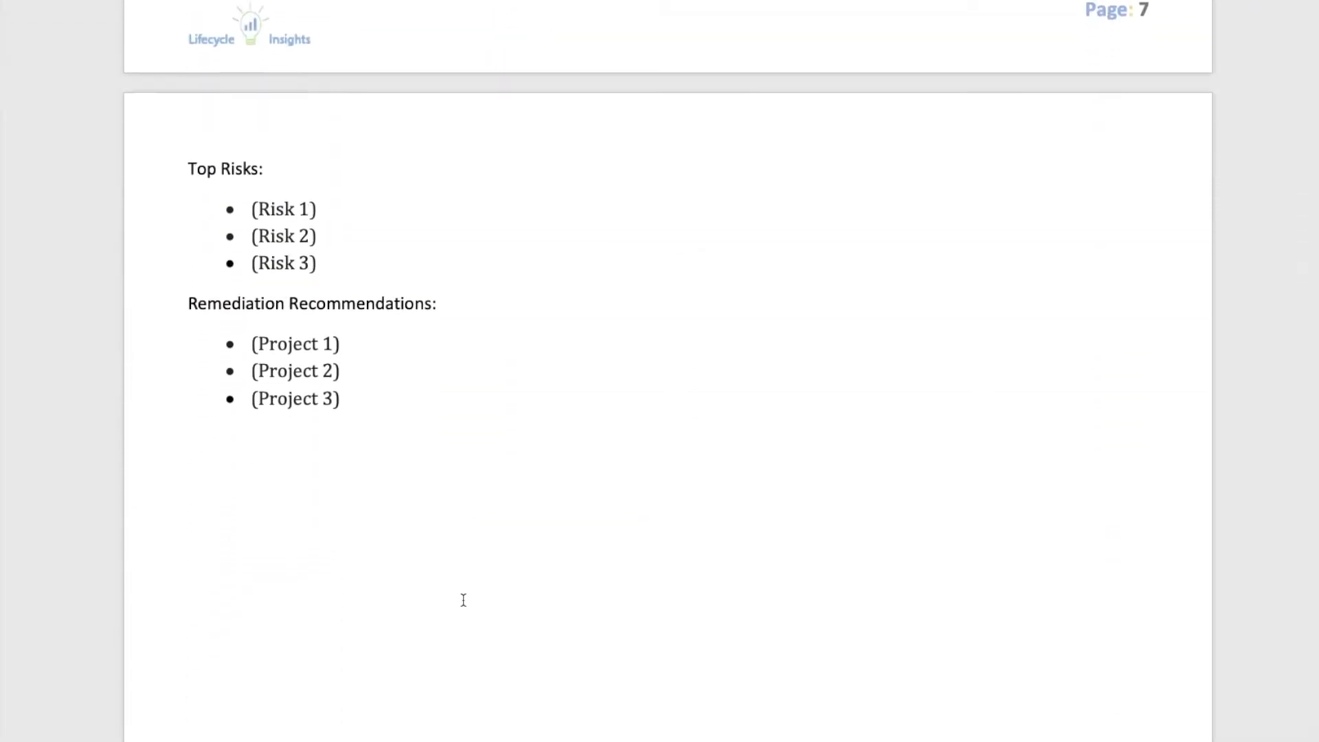
{"action": "scroll", "coordinate": [463, 600], "scroll_direction": "down", "scroll_amount": 10}
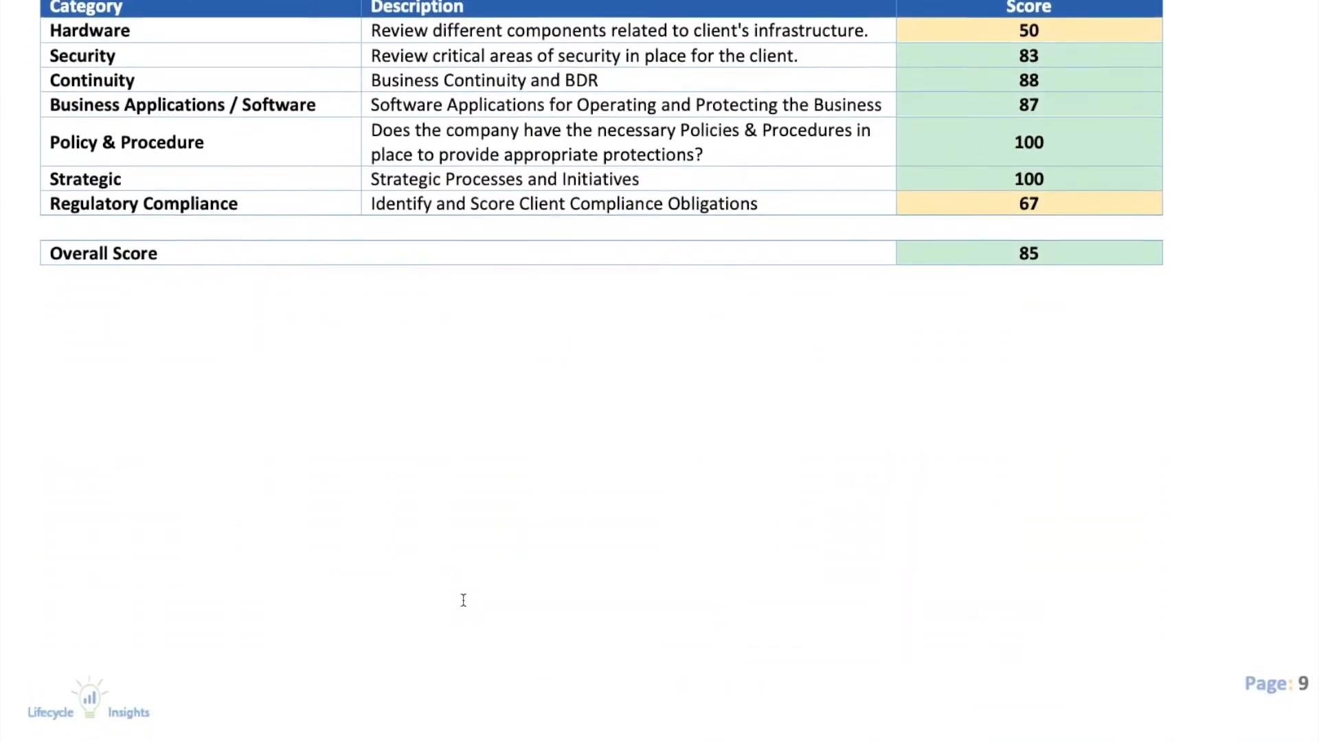
{"action": "scroll", "coordinate": [463, 600], "scroll_direction": "down", "scroll_amount": 10}
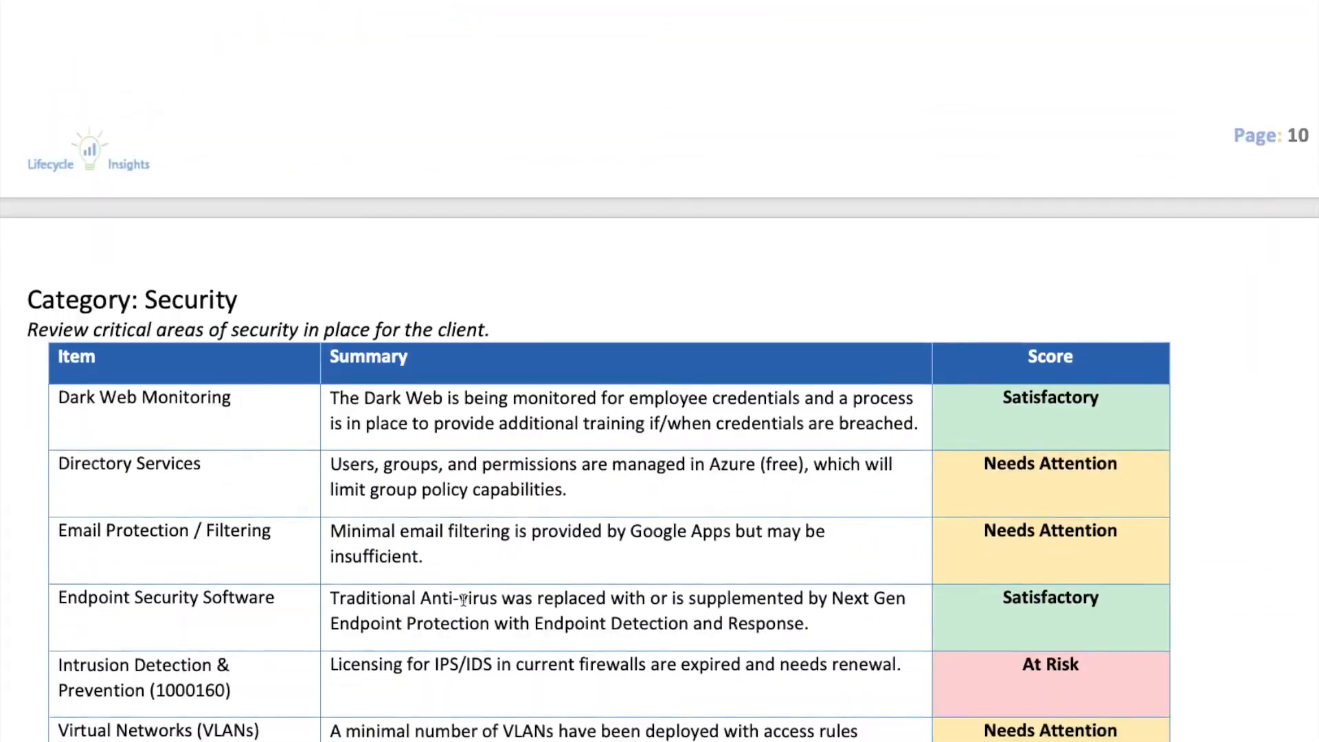
{"action": "scroll", "coordinate": [463, 600], "scroll_direction": "down", "scroll_amount": 10}
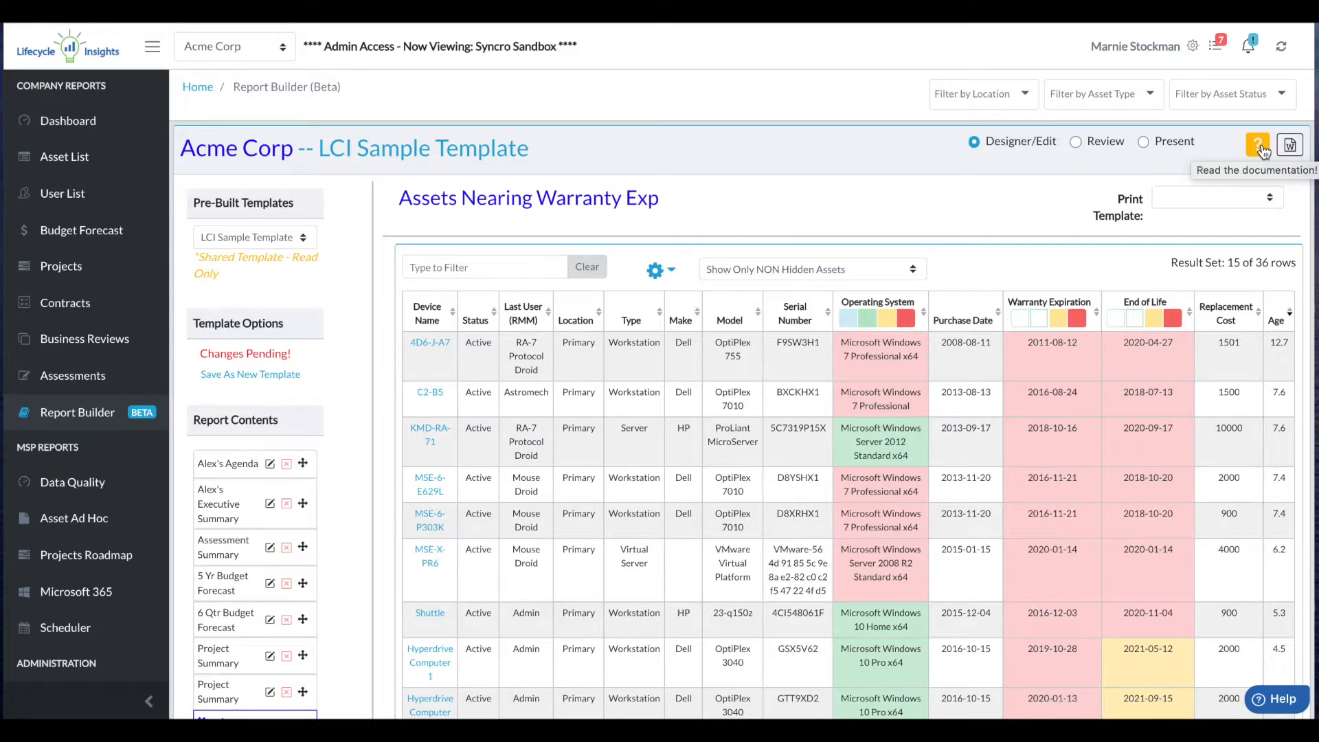
- Present the Acme Corp report in Lifecycle Insights and go back through its sections to the opening agenda
{"action": "left_click", "coordinate": [1145, 141]}
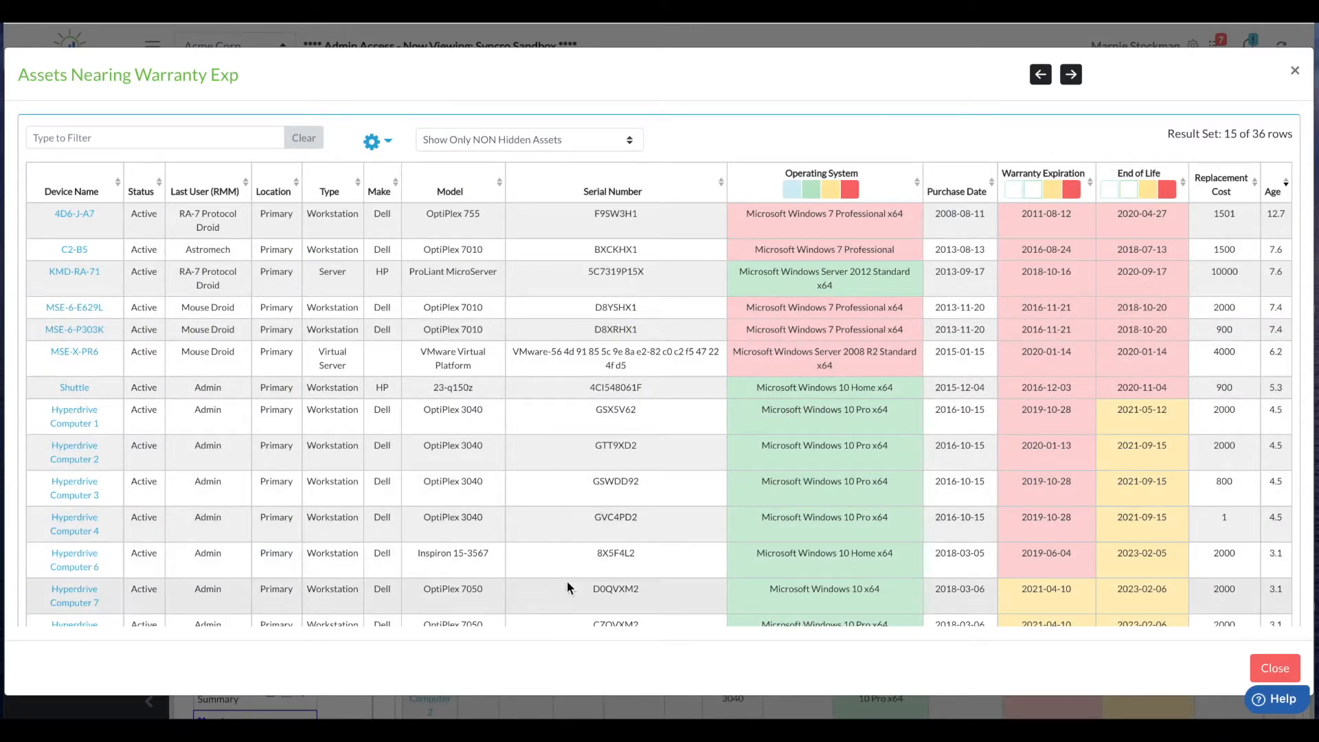
{"action": "left_click", "coordinate": [1074, 80]}
{"action": "left_click", "coordinate": [1065, 82]}
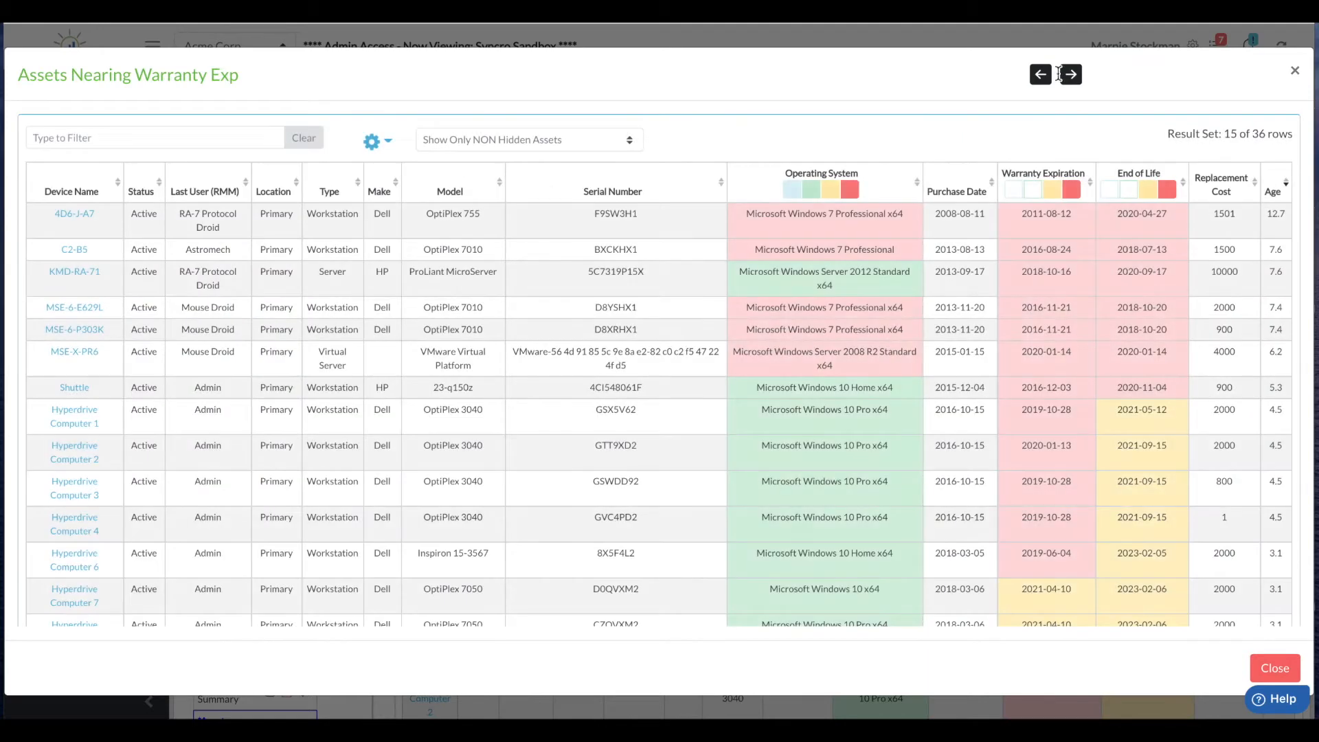
{"action": "left_click", "coordinate": [1042, 75]}
{"action": "left_click", "coordinate": [1042, 74]}
{"action": "left_click", "coordinate": [1042, 75]}
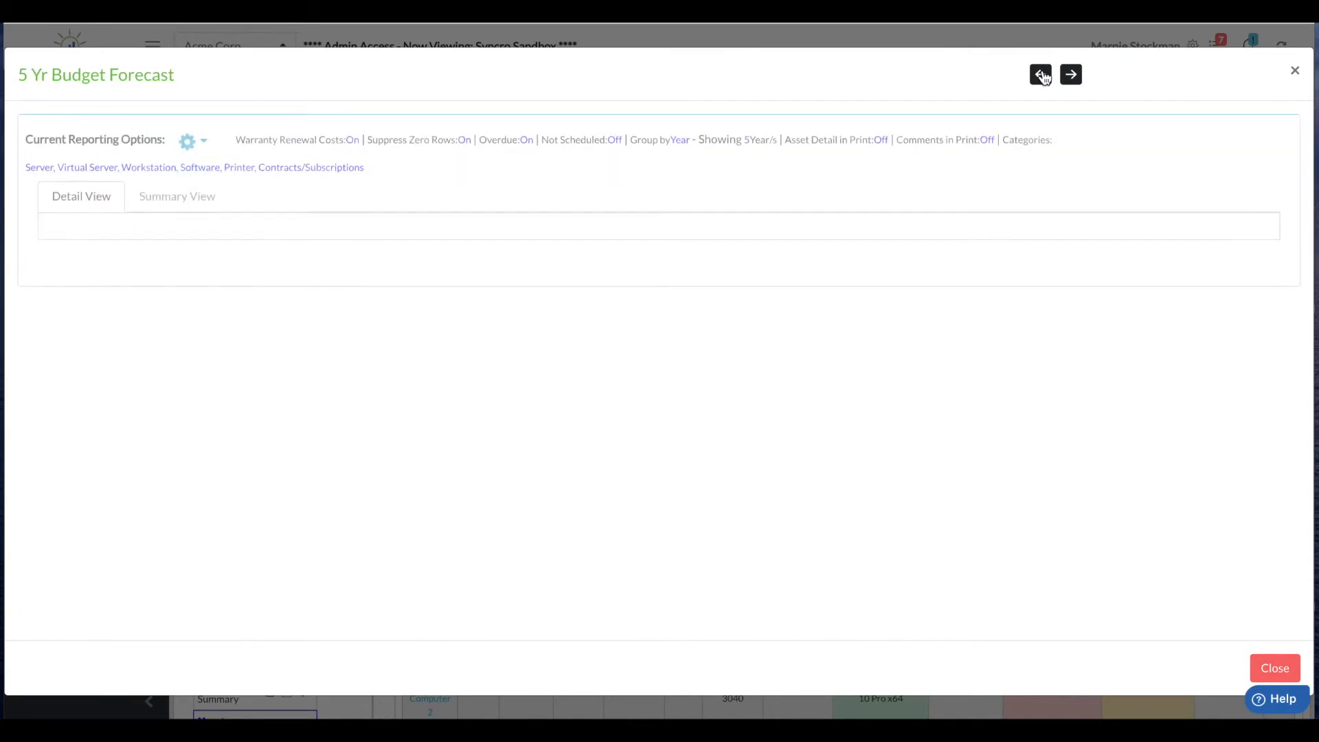
{"action": "left_click", "coordinate": [1043, 75]}
{"action": "left_click", "coordinate": [1042, 75]}
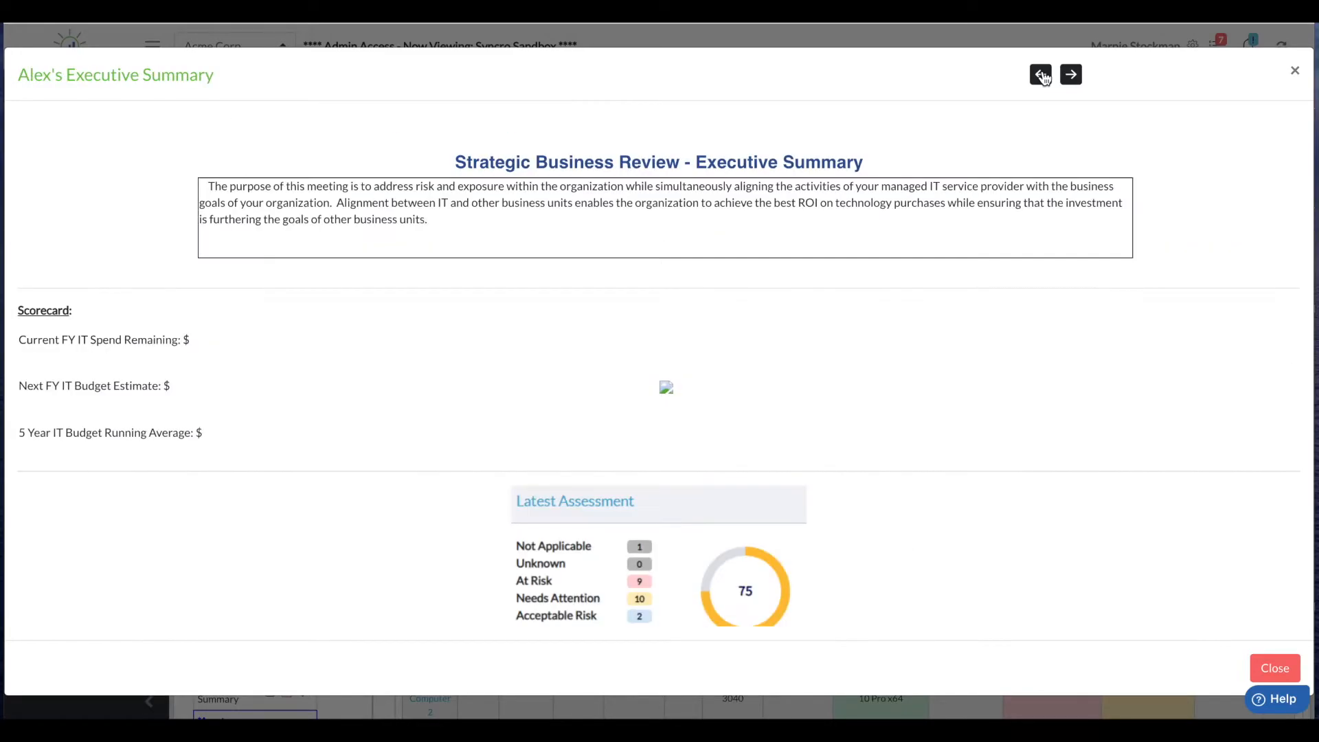
{"action": "left_click", "coordinate": [1043, 75]}
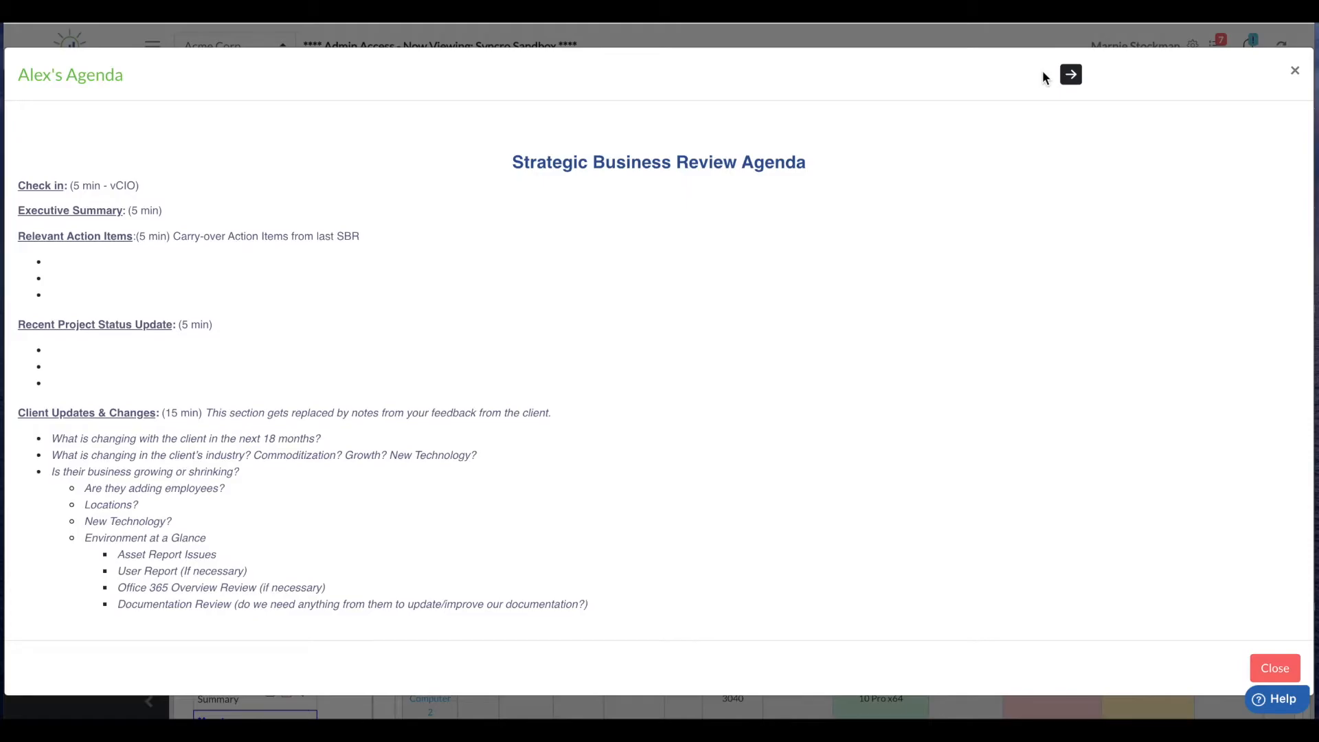
- Examine the full agenda and the executive summary in the presentation
{"action": "scroll", "coordinate": [937, 353], "scroll_direction": "down", "scroll_amount": 6}
{"action": "scroll", "coordinate": [937, 353], "scroll_direction": "up", "scroll_amount": 3}
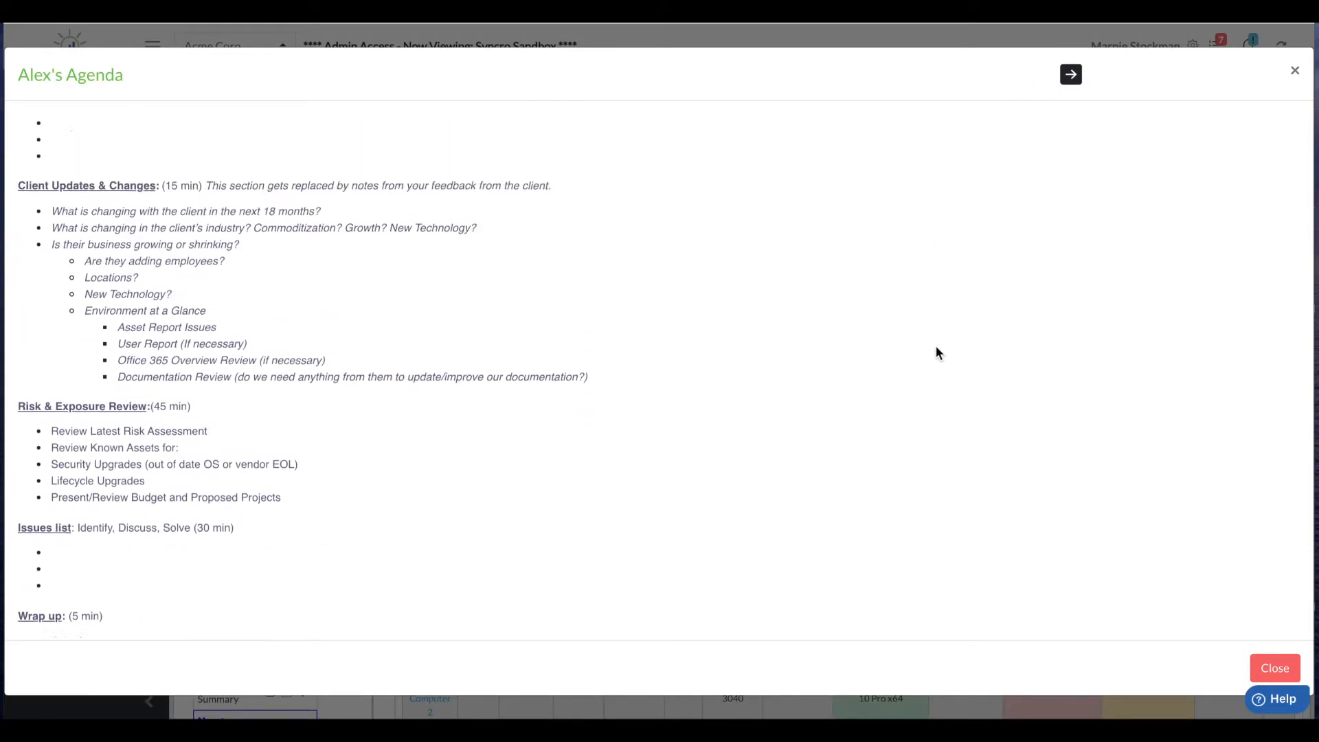
{"action": "left_click", "coordinate": [1072, 75]}
{"action": "scroll", "coordinate": [645, 171], "scroll_direction": "up", "scroll_amount": 1}
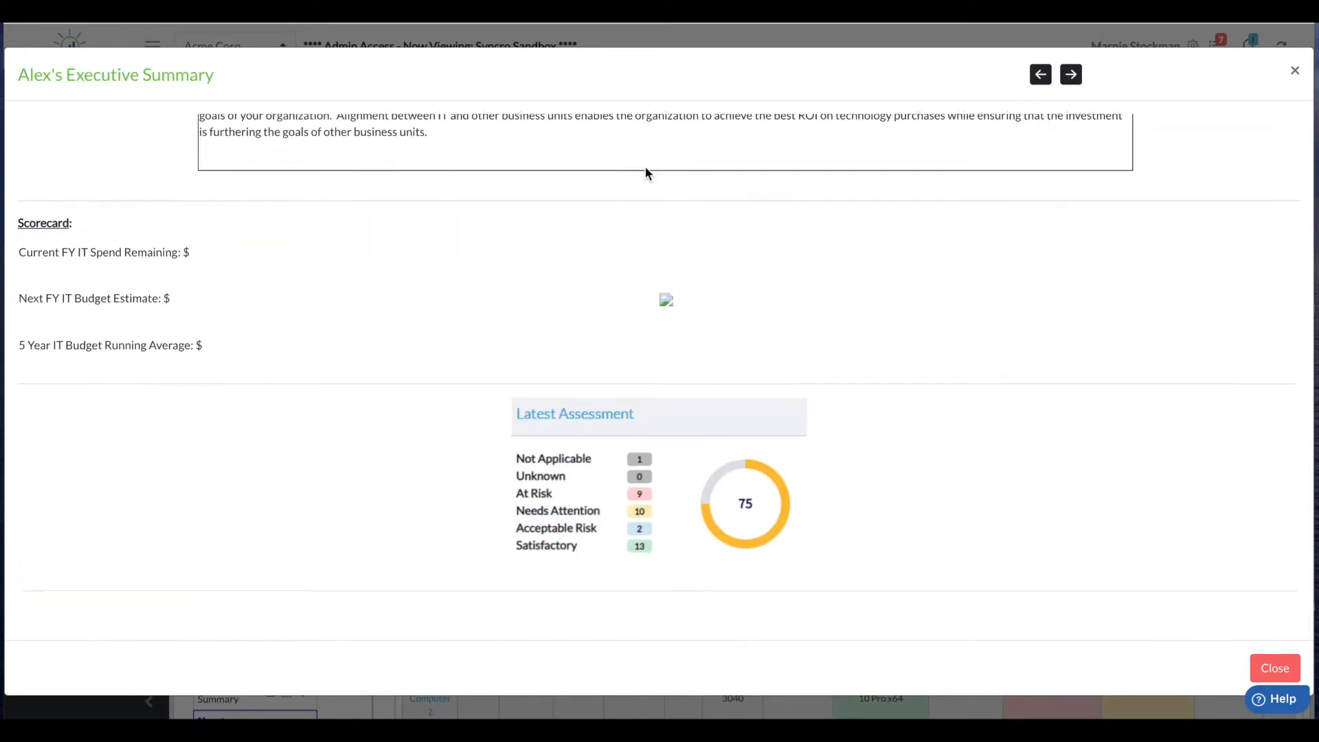
{"action": "scroll", "coordinate": [645, 172], "scroll_direction": "up", "scroll_amount": 1}
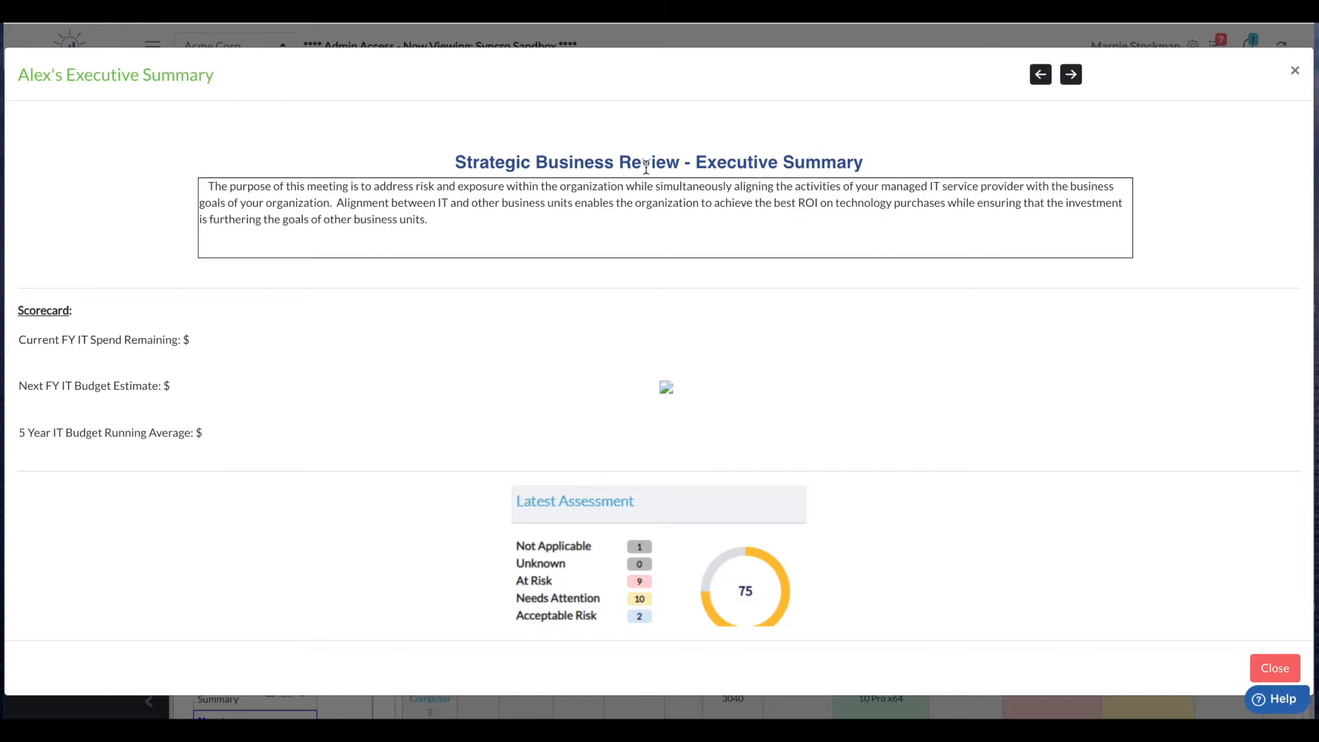
- Advance to the Assessment Summary and examine its category scores, at-risk items and needs-attention items
{"action": "left_click", "coordinate": [1072, 74]}
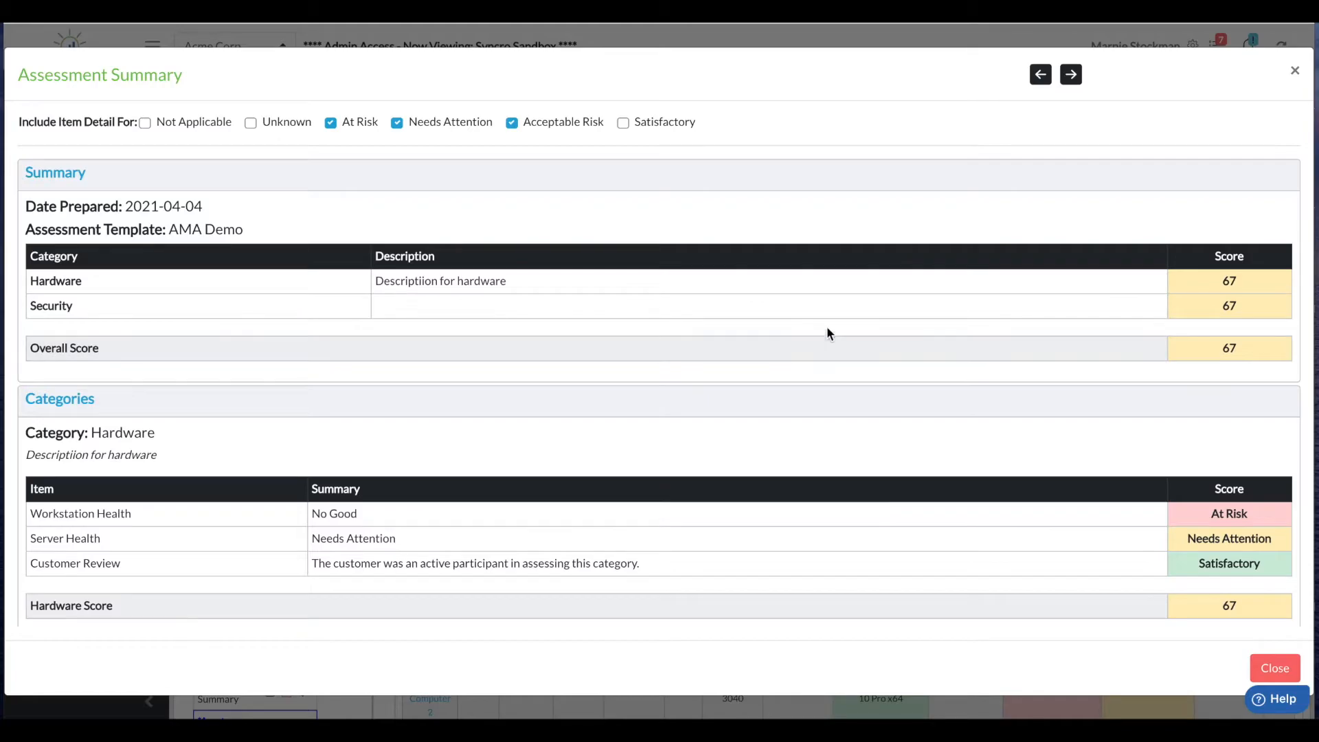
{"action": "scroll", "coordinate": [823, 359], "scroll_direction": "down", "scroll_amount": 5}
{"action": "scroll", "coordinate": [824, 362], "scroll_direction": "down", "scroll_amount": 3}
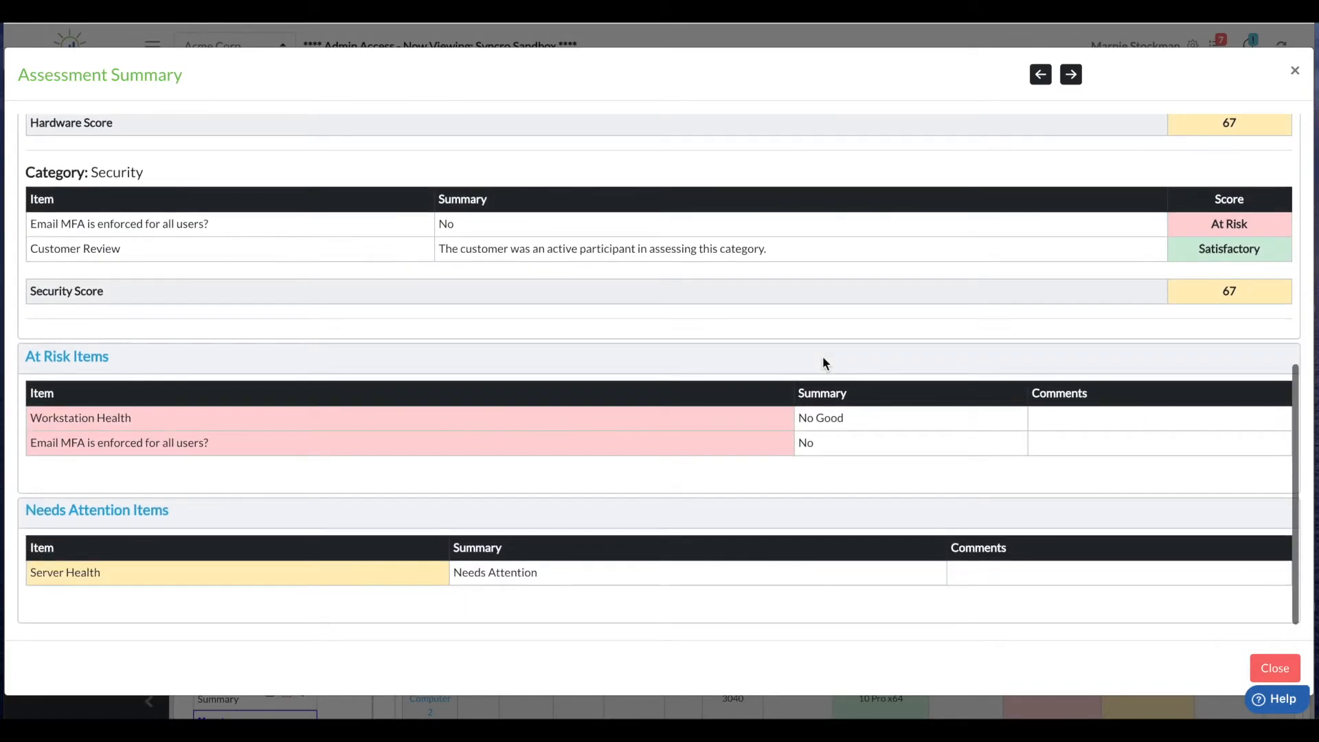
{"action": "scroll", "coordinate": [823, 357], "scroll_direction": "up", "scroll_amount": 8}
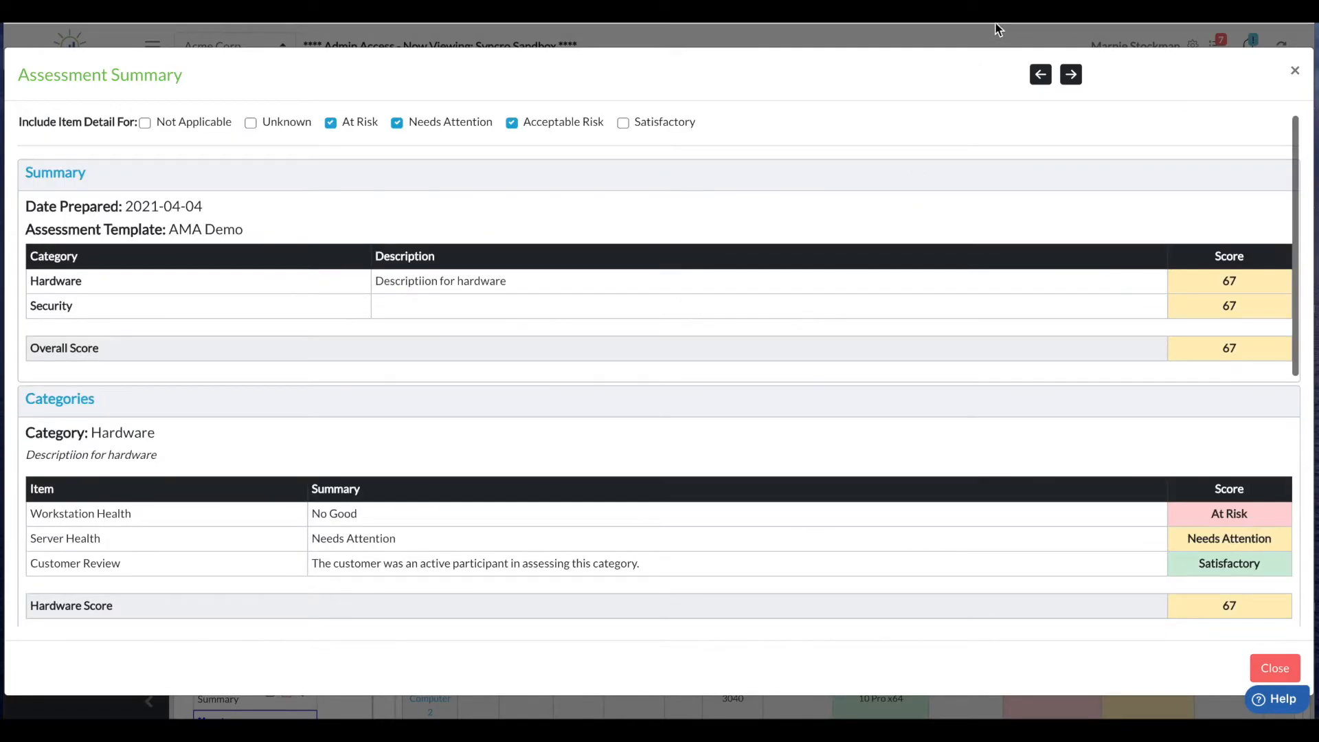
- Advance to the 5 Yr Budget Forecast and view its reporting options without changing them
{"action": "left_click", "coordinate": [1073, 75]}
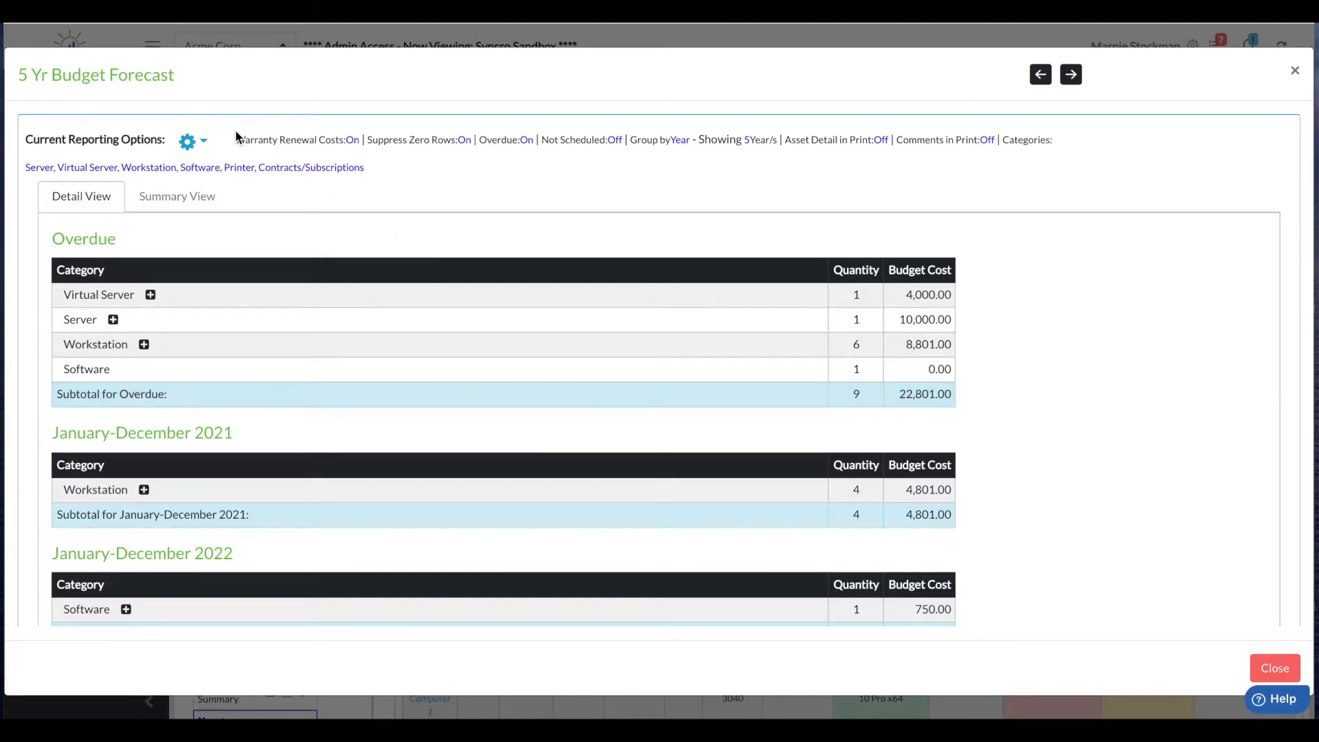
{"action": "left_click", "coordinate": [205, 143]}
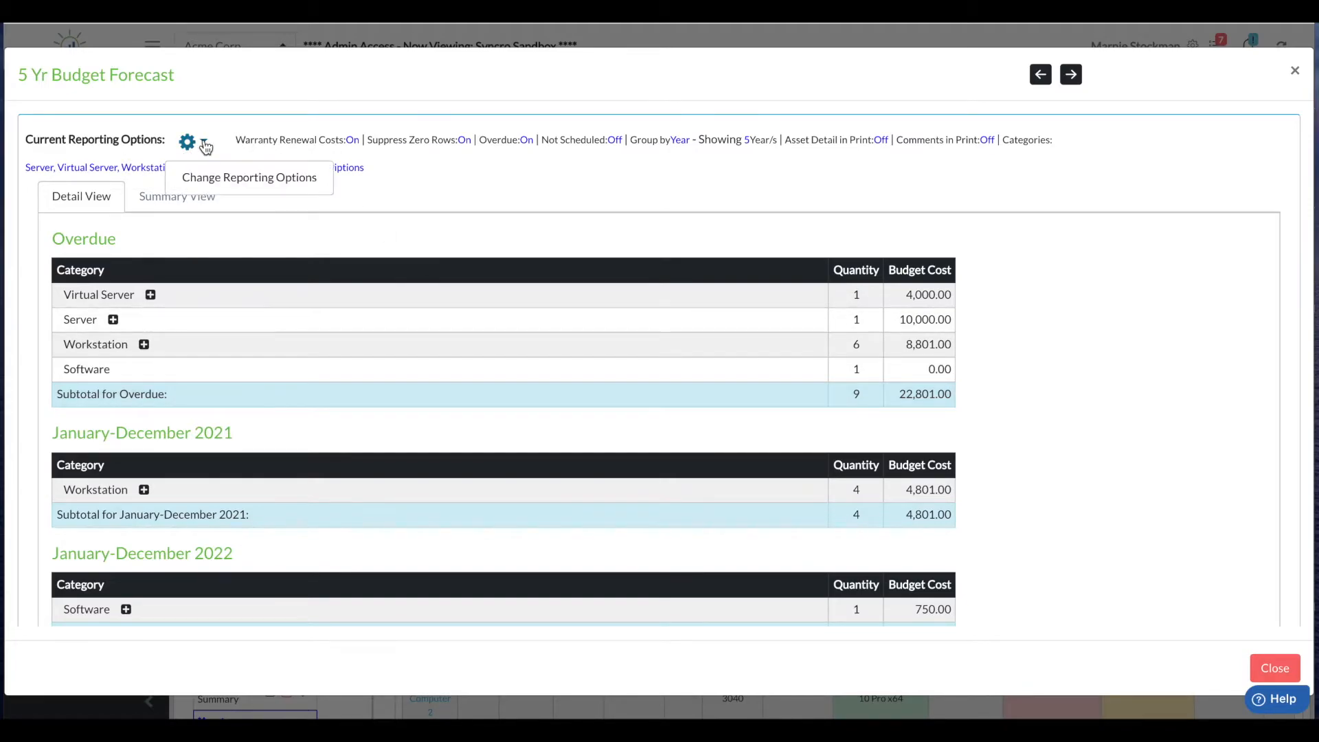
{"action": "left_click", "coordinate": [229, 180]}
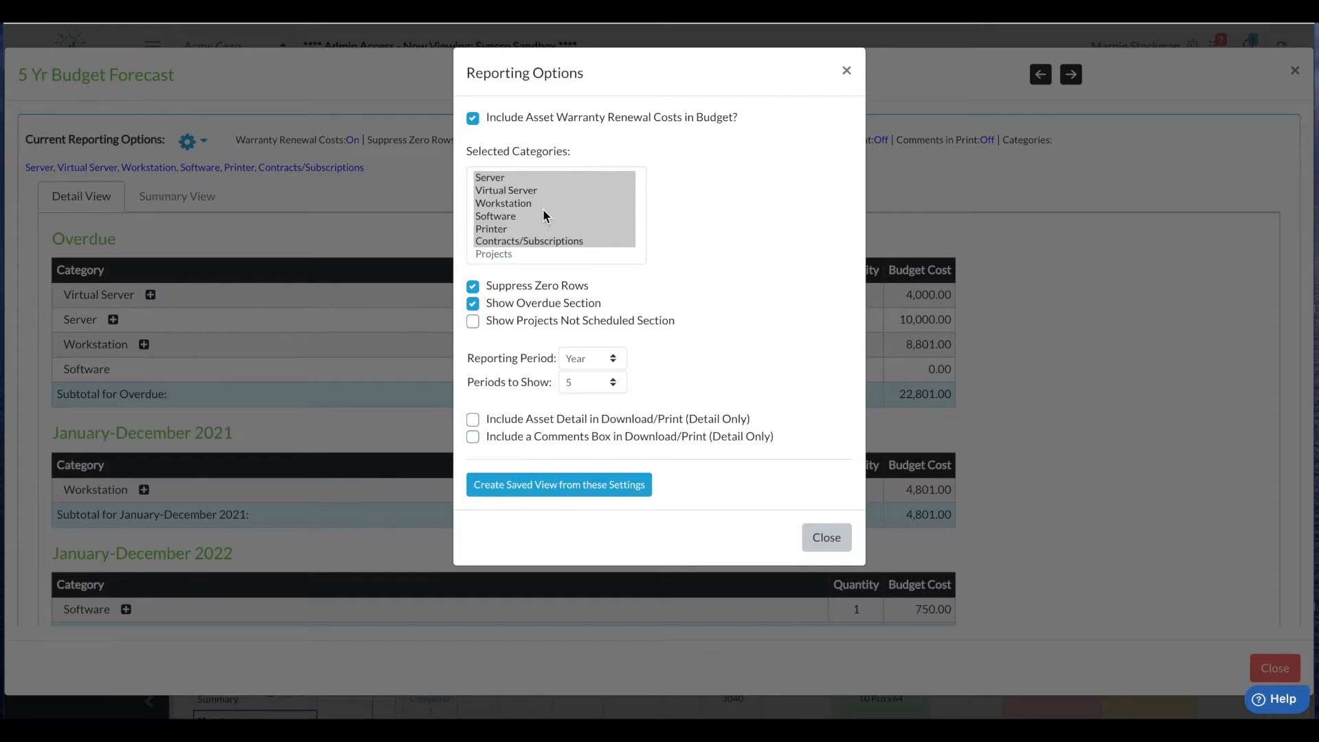
{"action": "left_click", "coordinate": [848, 72]}
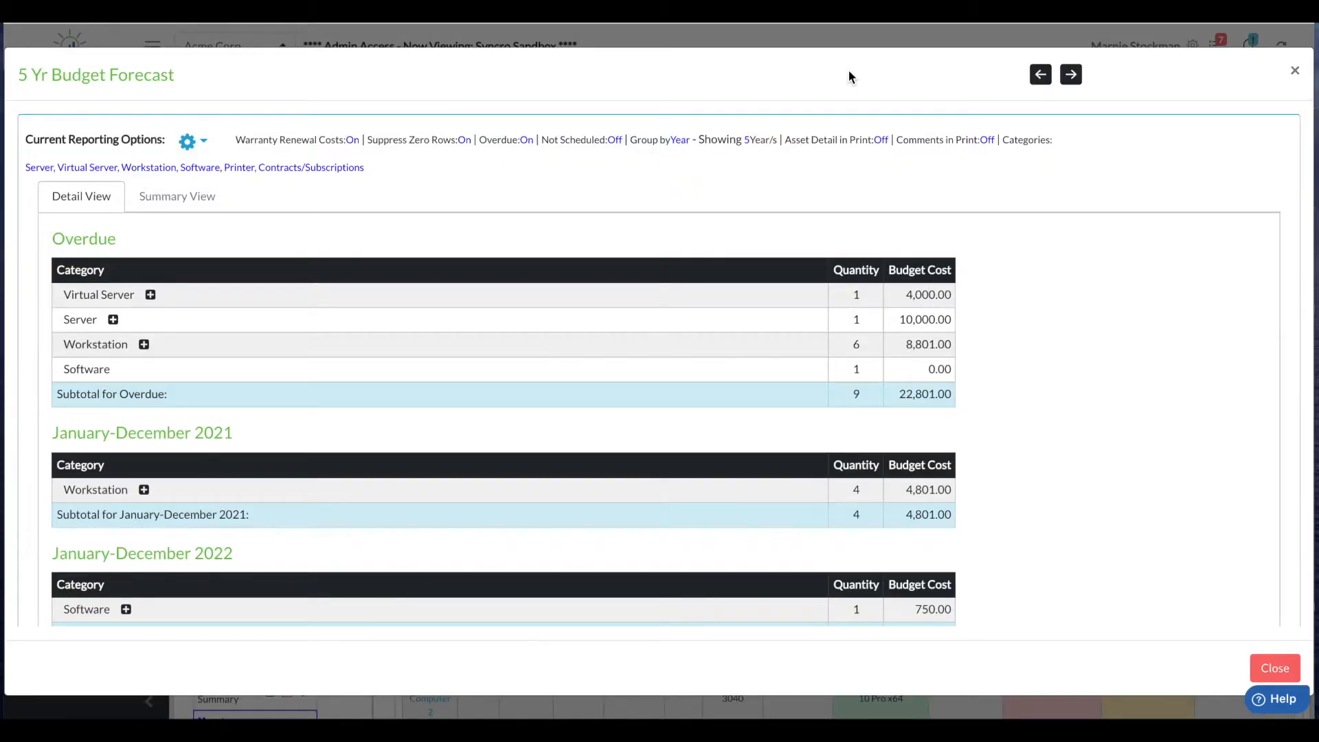
- Advance past the 6 Qtr Budget Forecast to examine the Project Summary's costs and linked assets, and close the presentation
{"action": "left_click", "coordinate": [1071, 74]}
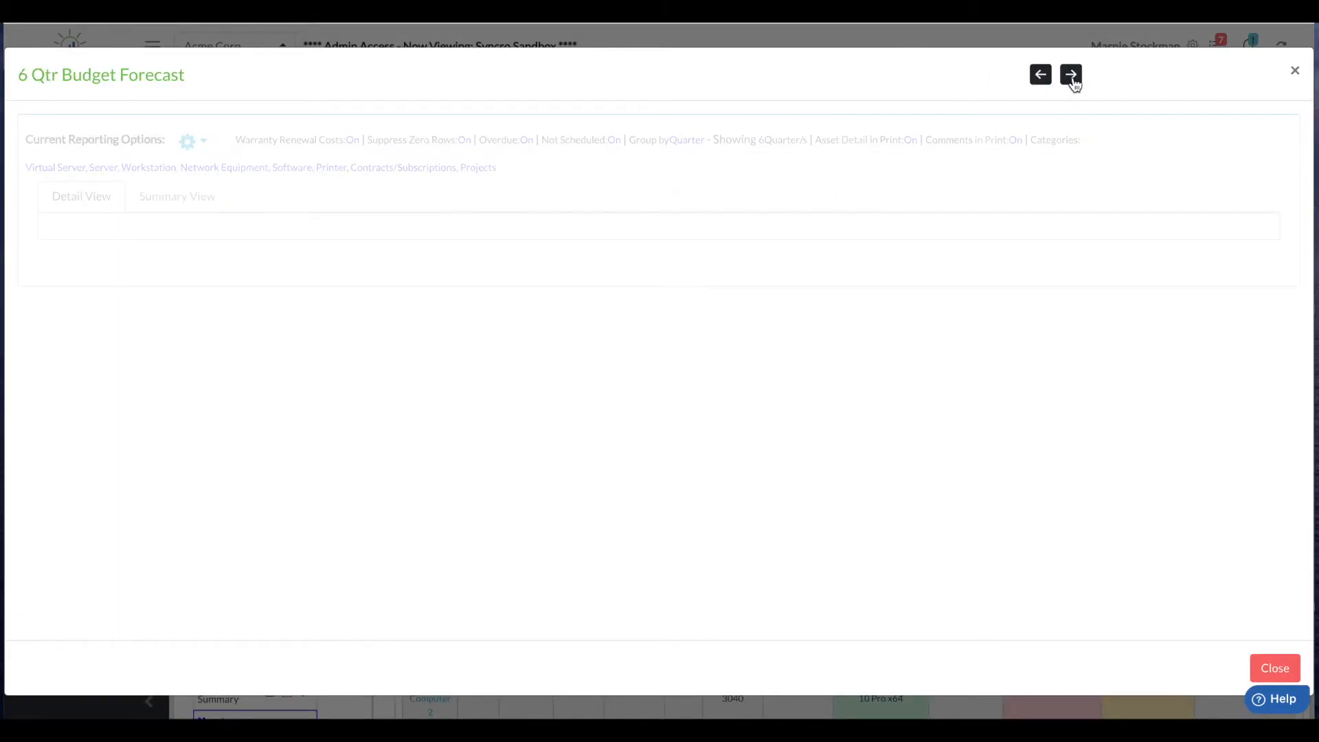
{"action": "left_click", "coordinate": [1073, 79]}
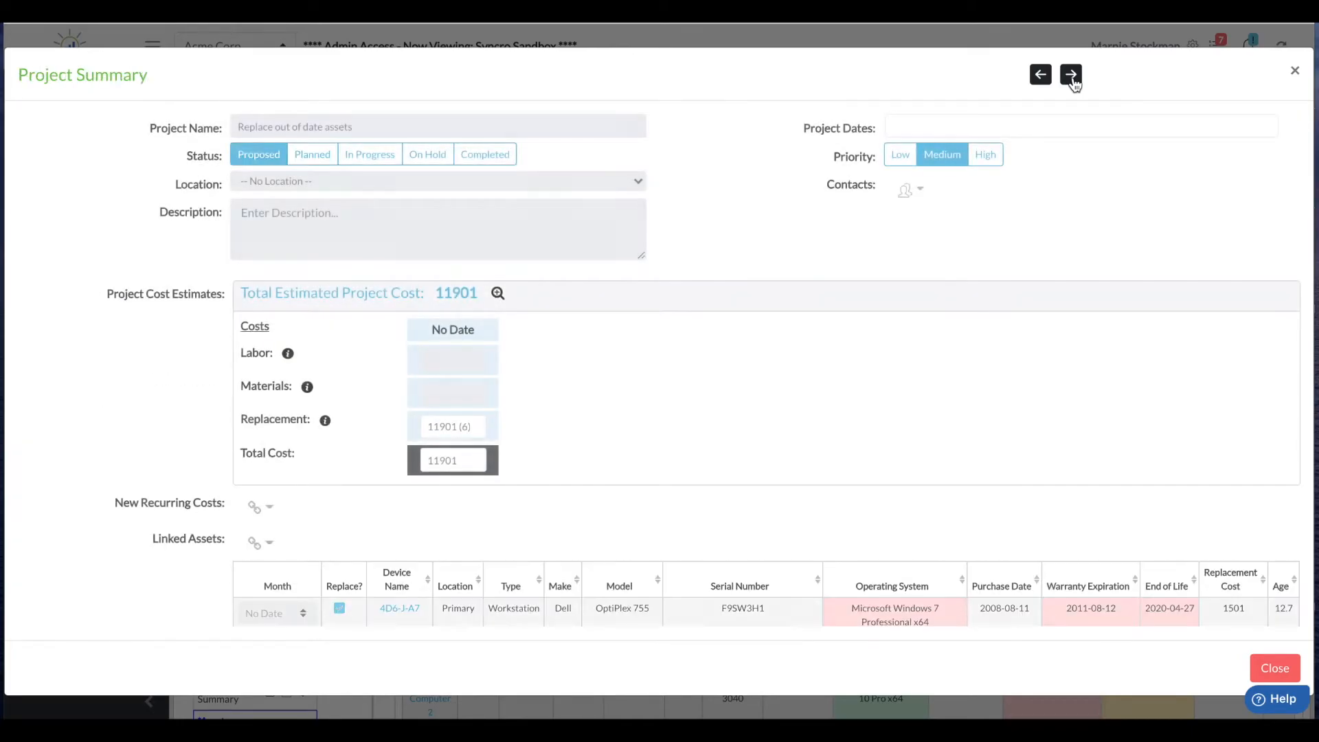
{"action": "scroll", "coordinate": [1020, 286], "scroll_direction": "down", "scroll_amount": 5}
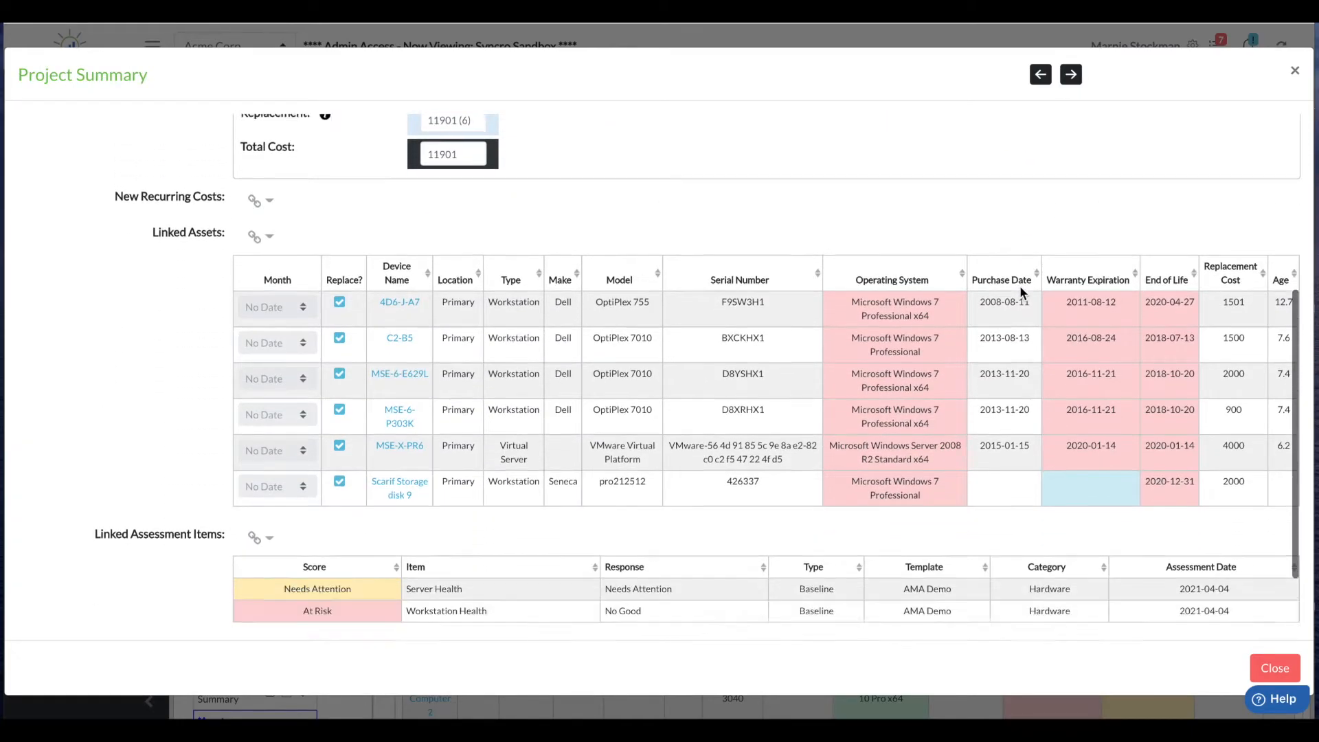
{"action": "scroll", "coordinate": [1020, 287], "scroll_direction": "up", "scroll_amount": 3}
{"action": "scroll", "coordinate": [1020, 288], "scroll_direction": "up", "scroll_amount": 2}
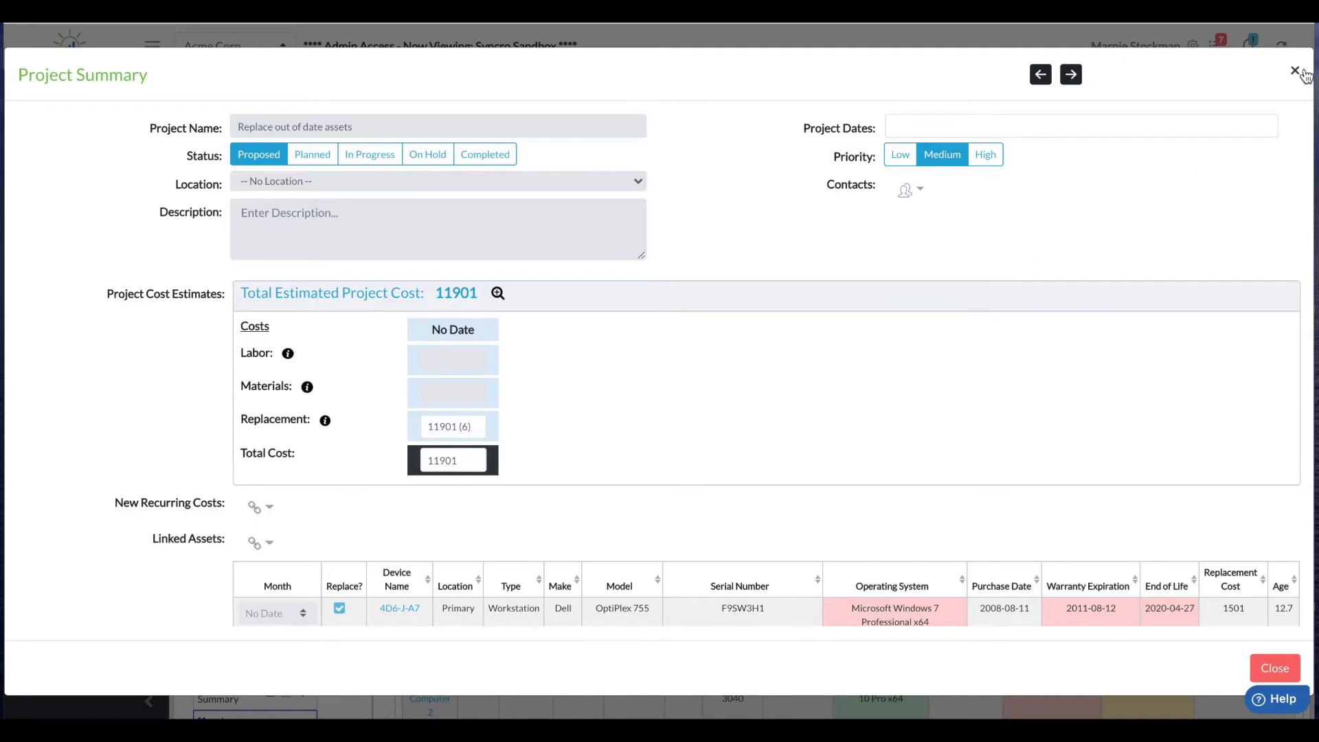
{"action": "left_click", "coordinate": [1296, 73]}
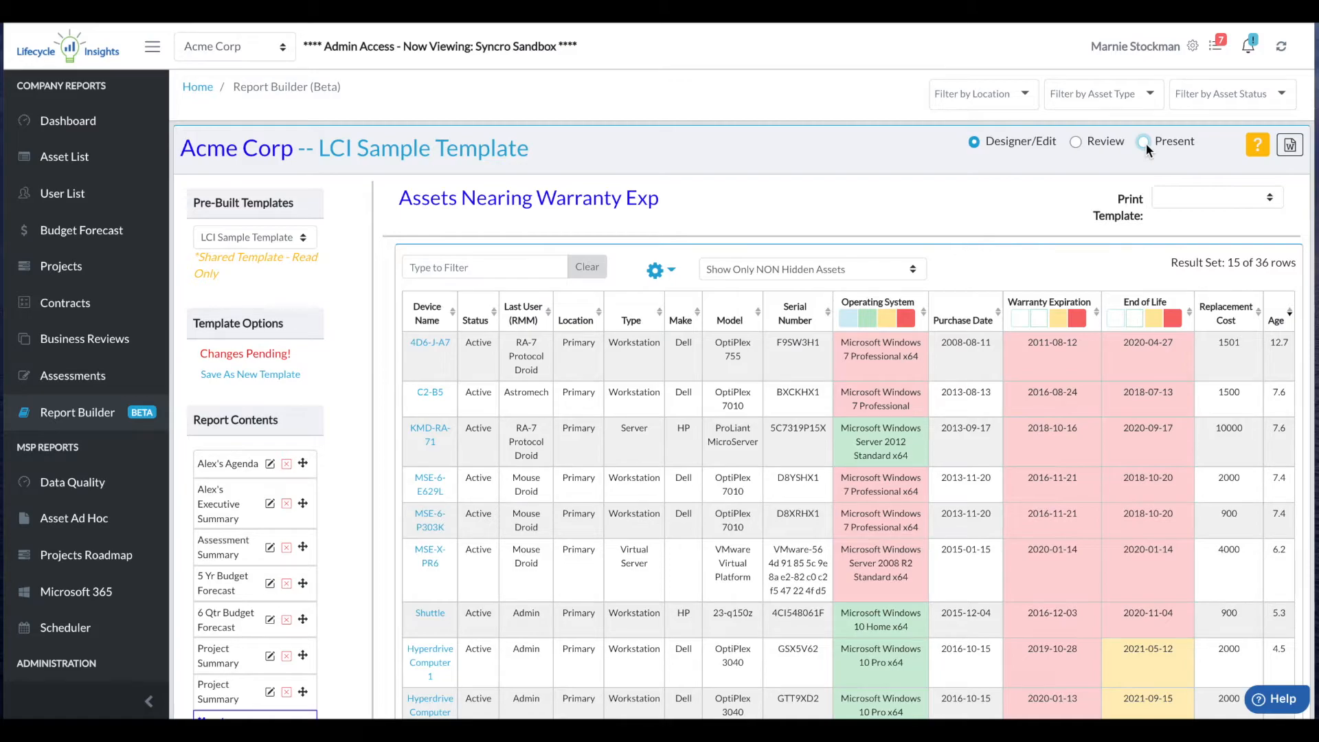
- View the report in Review mode and return it to Designer/Edit mode
{"action": "left_click", "coordinate": [1076, 143]}
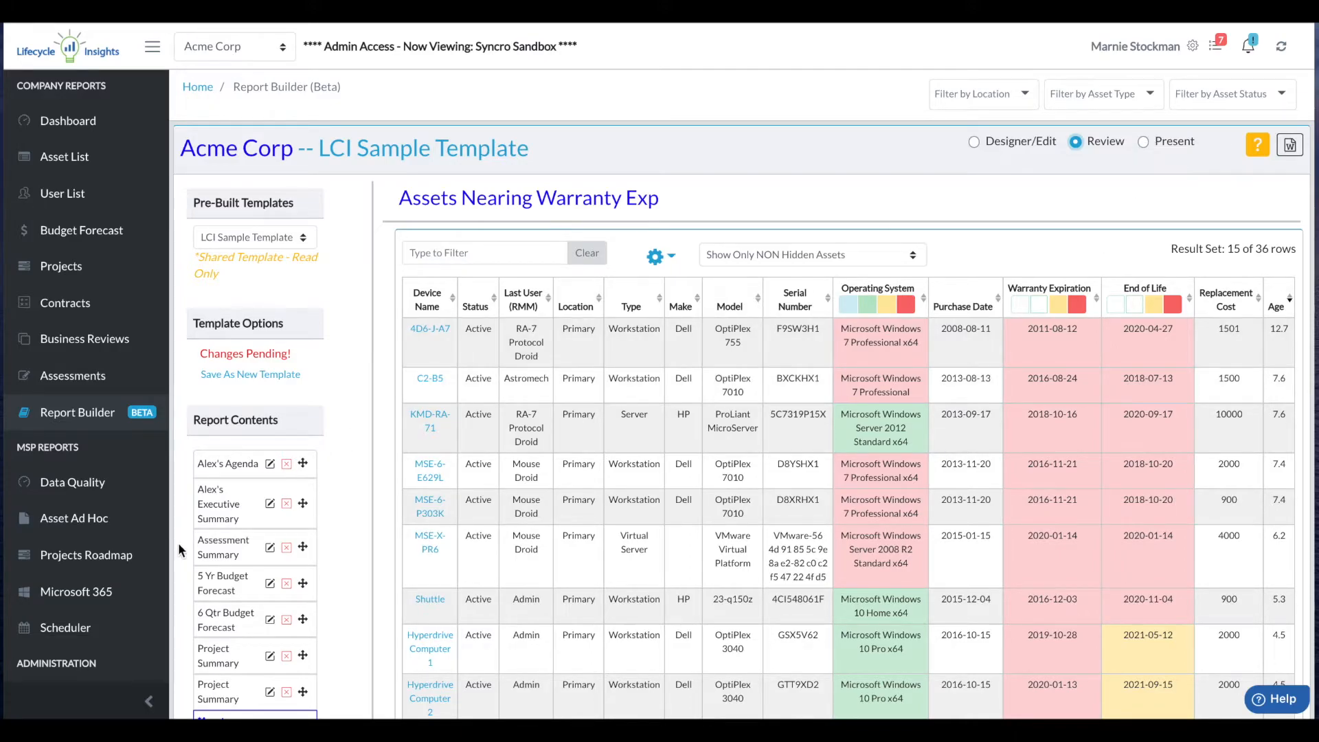
{"action": "mouse_move", "coordinate": [303, 504]}
{"action": "left_mouse_down"}
{"action": "mouse_move", "coordinate": [303, 551]}
{"action": "mouse_move", "coordinate": [304, 506]}
{"action": "left_mouse_up"}
{"action": "left_click", "coordinate": [976, 141]}
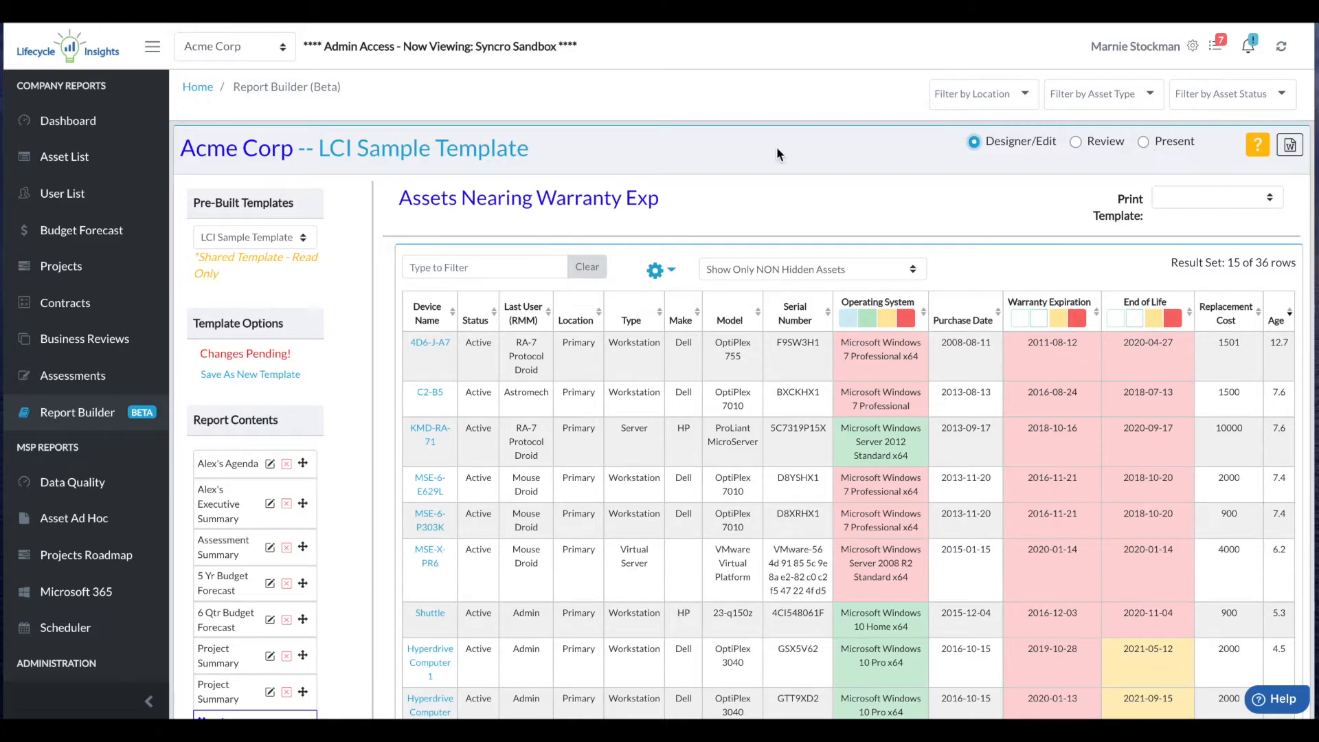
- Switch from the LCI Sample Template to Build from Scratch, discarding the pending changes
{"action": "left_click", "coordinate": [303, 236]}
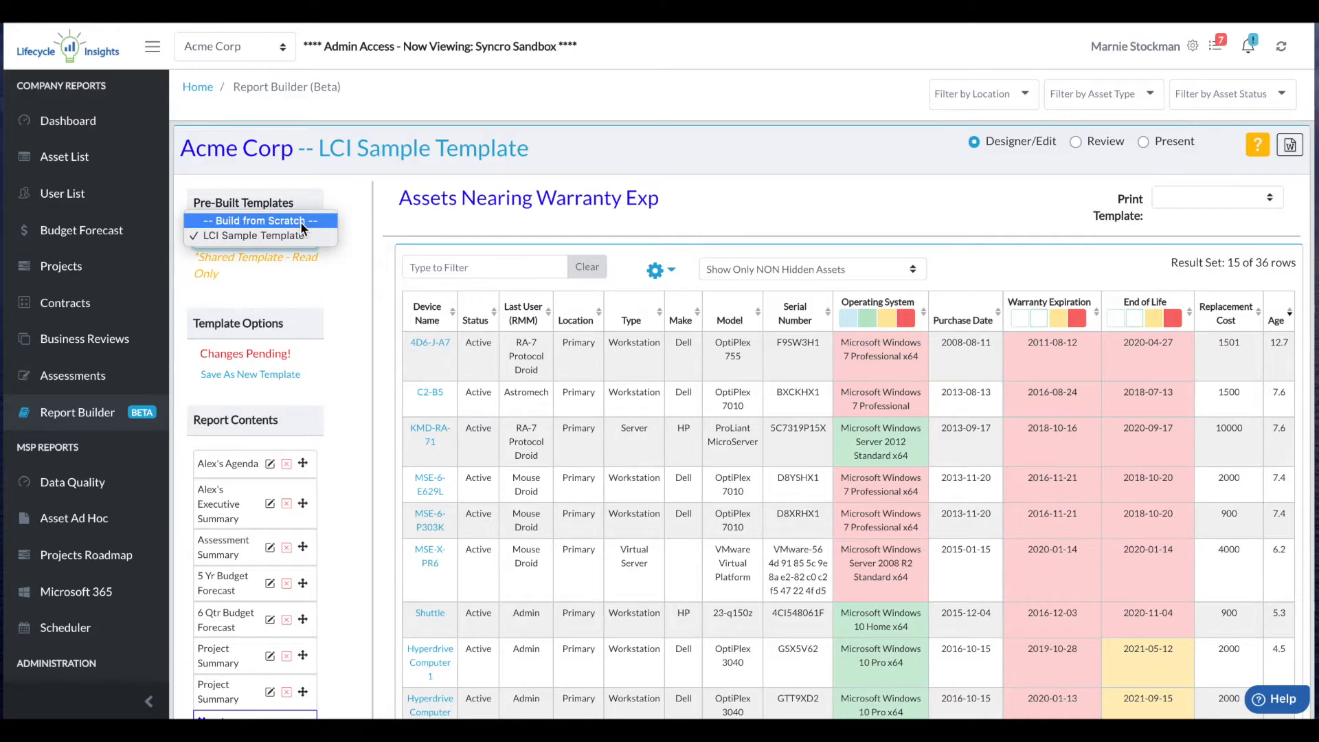
{"action": "left_click", "coordinate": [299, 220]}
{"action": "left_click", "coordinate": [302, 227]}
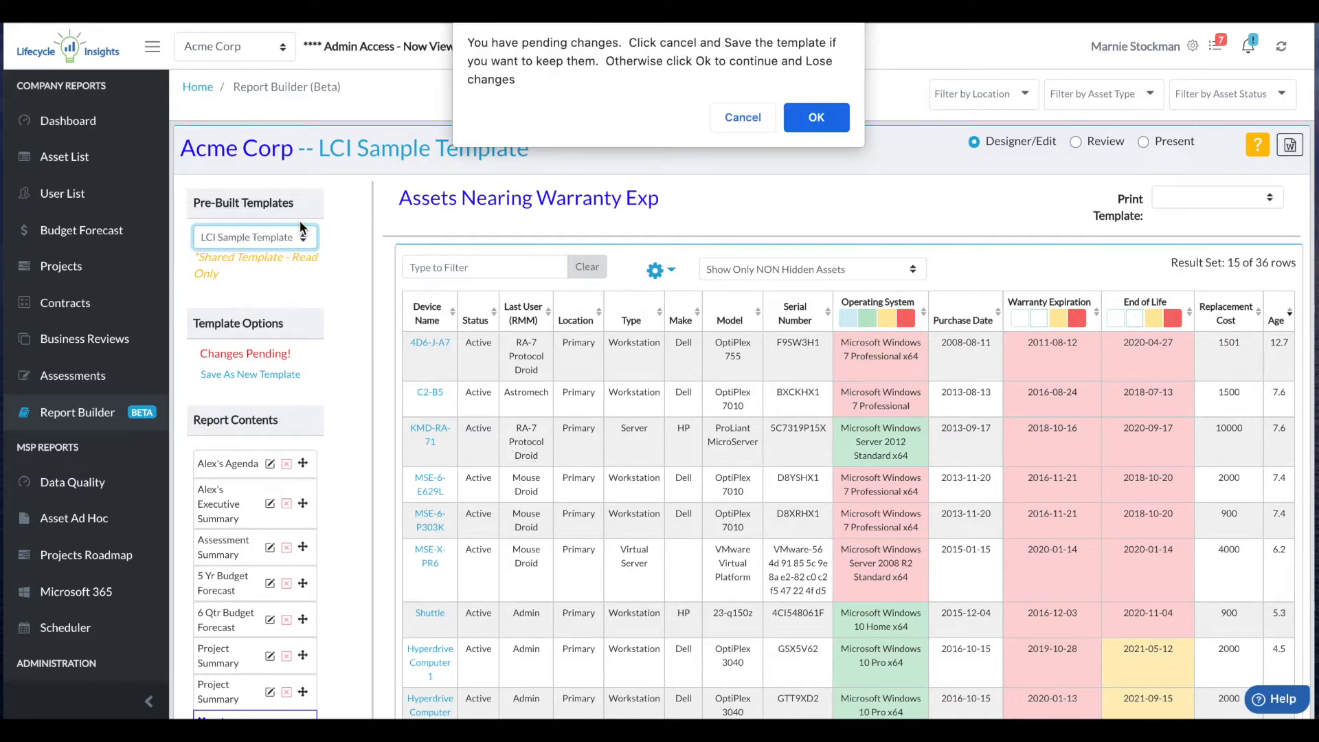
{"action": "left_click", "coordinate": [817, 121]}
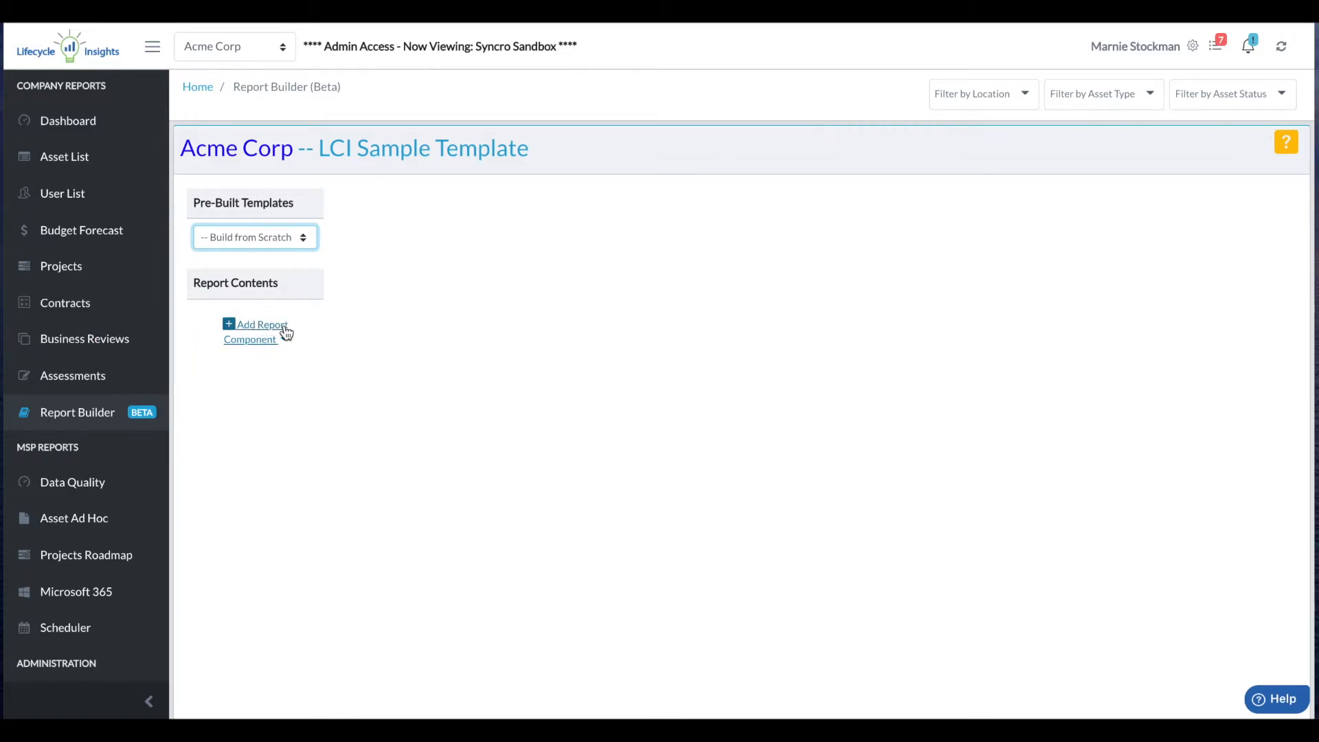
- Add the EOL Assets component from the Asset List Templates to the new report
{"action": "left_click", "coordinate": [257, 333]}
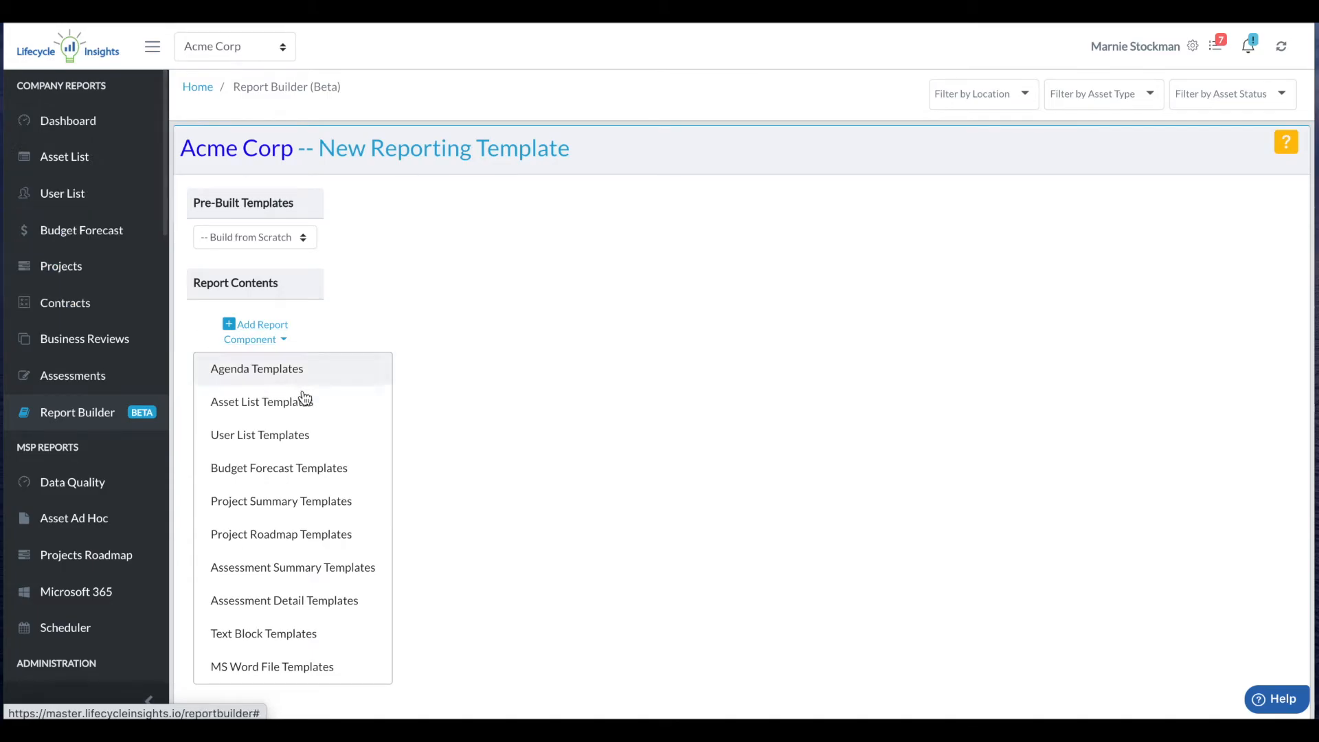
{"action": "left_click", "coordinate": [287, 407]}
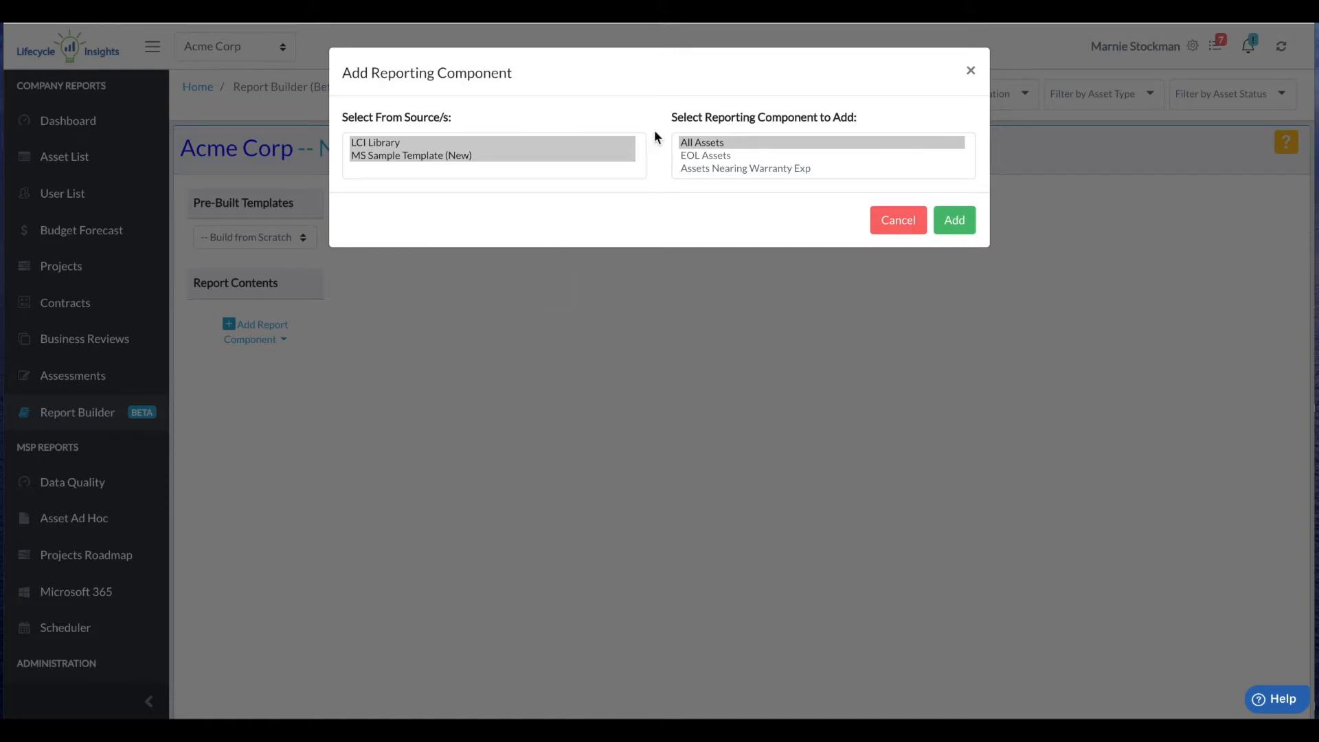
{"action": "left_click", "coordinate": [721, 157]}
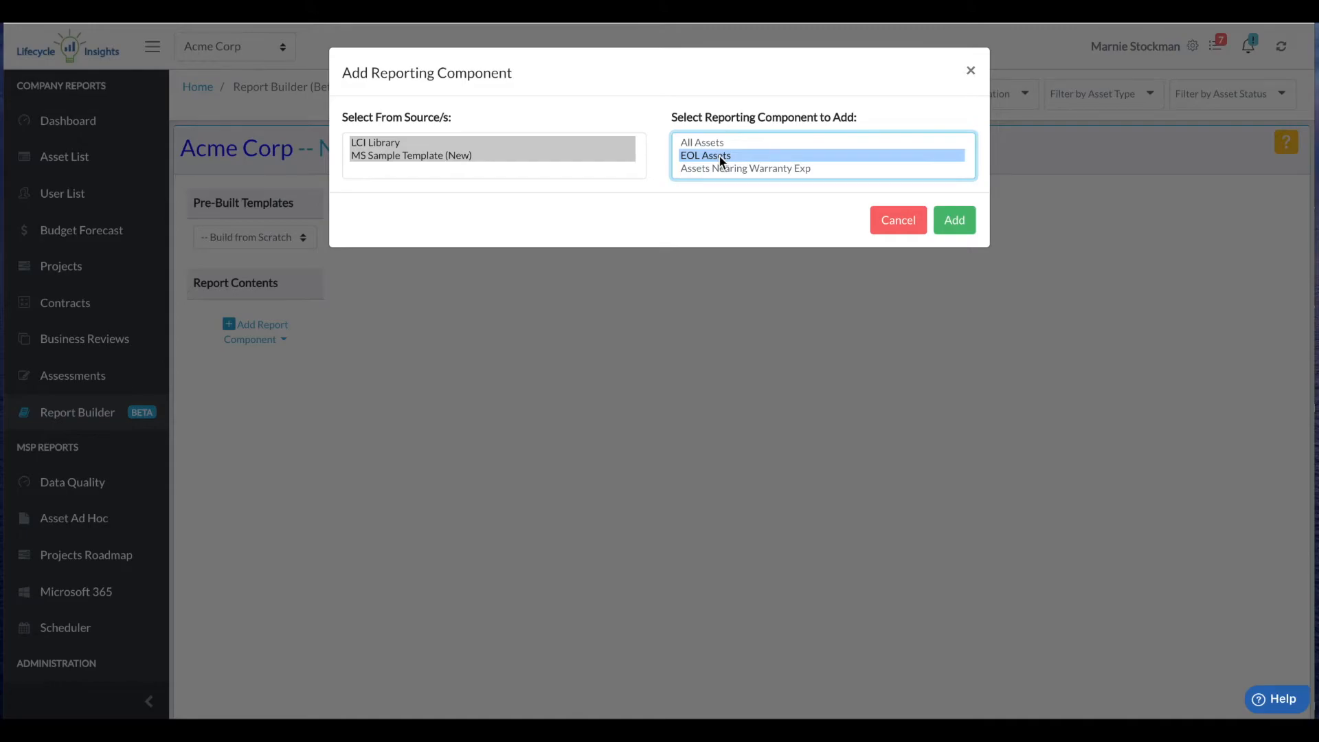
{"action": "left_click", "coordinate": [795, 170]}
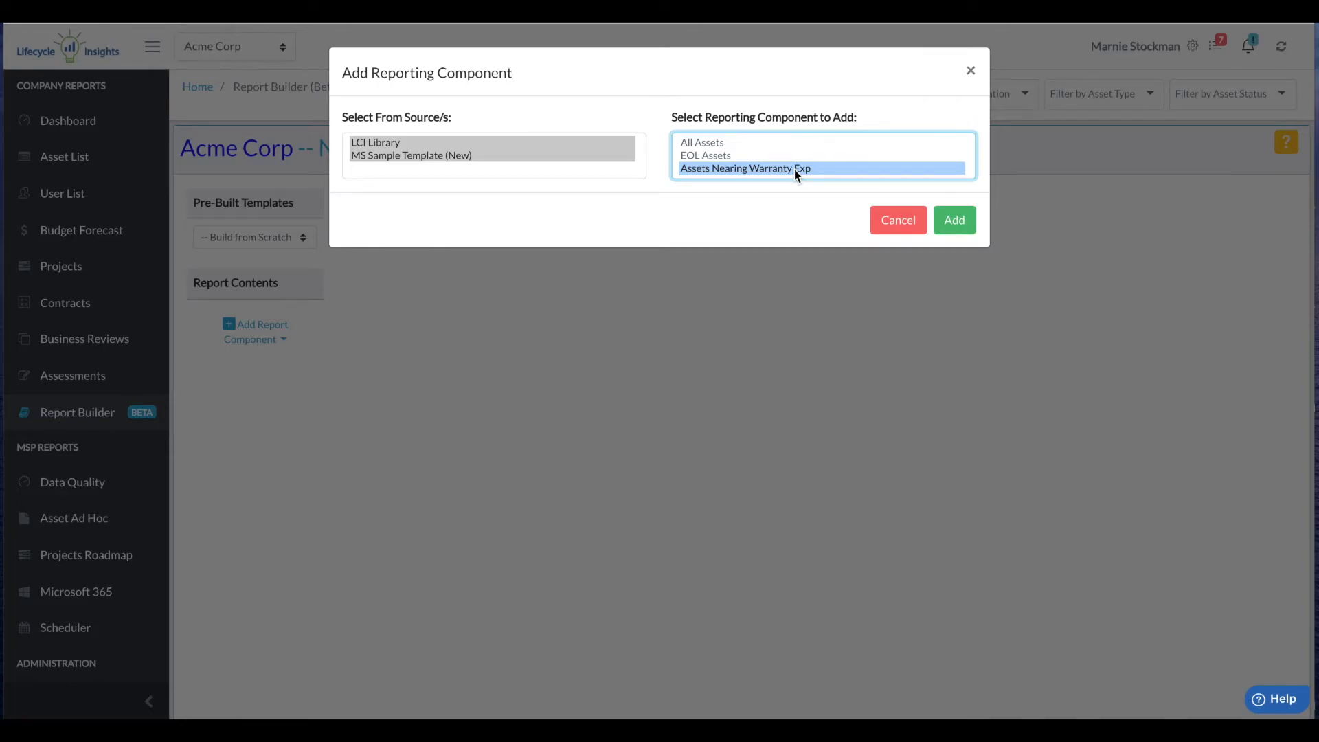
{"action": "left_click", "coordinate": [700, 154]}
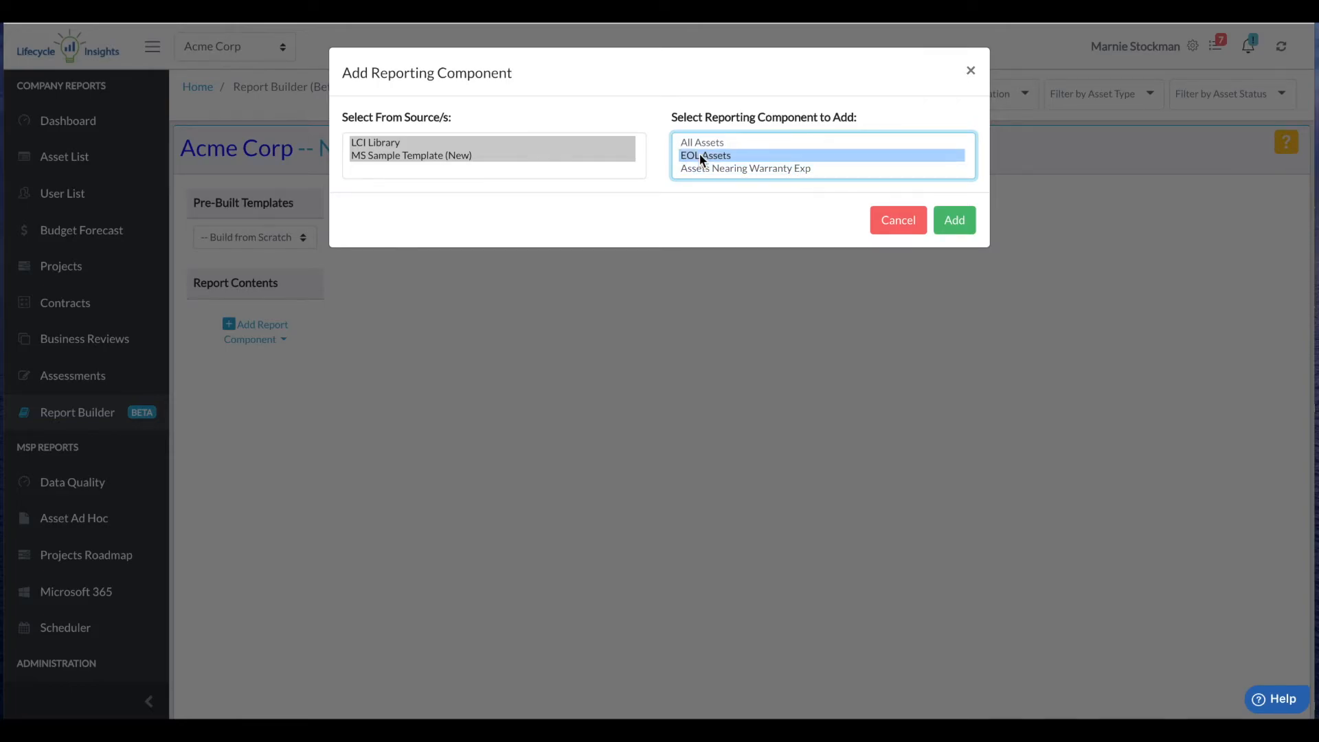
{"action": "left_click", "coordinate": [955, 219]}
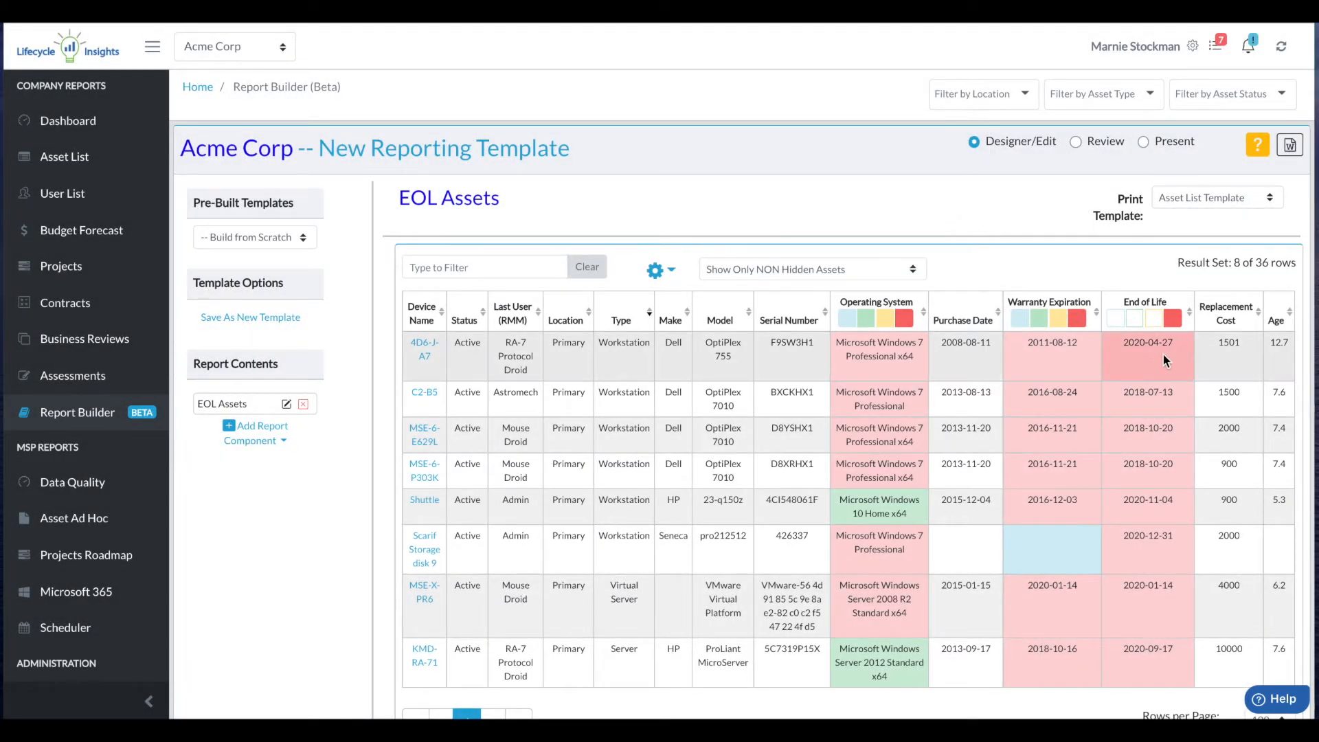
{"action": "scroll", "coordinate": [1128, 431], "scroll_direction": "down", "scroll_amount": 1}
{"action": "scroll", "coordinate": [1127, 427], "scroll_direction": "up", "scroll_amount": 1}
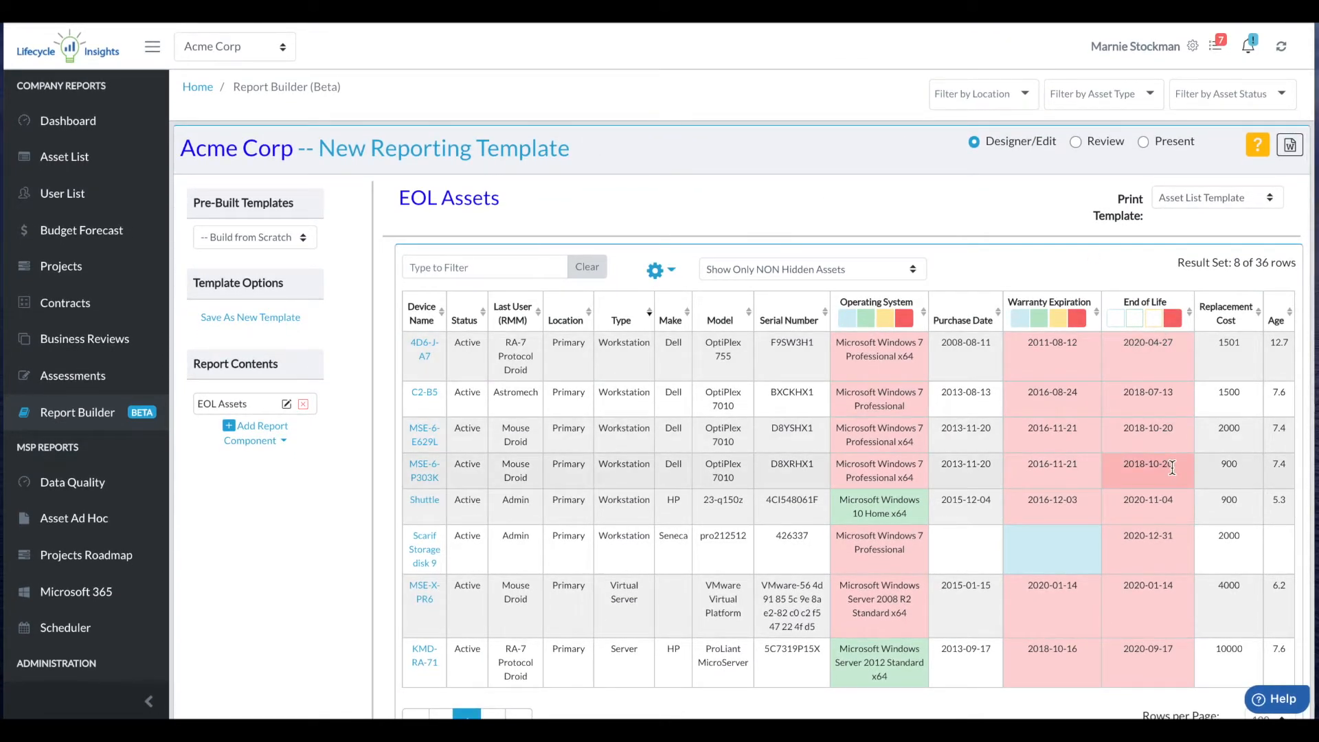
- Add the first Project Summary component to the report and set its project to "Replace out of date assets"
{"action": "left_click", "coordinate": [261, 434]}
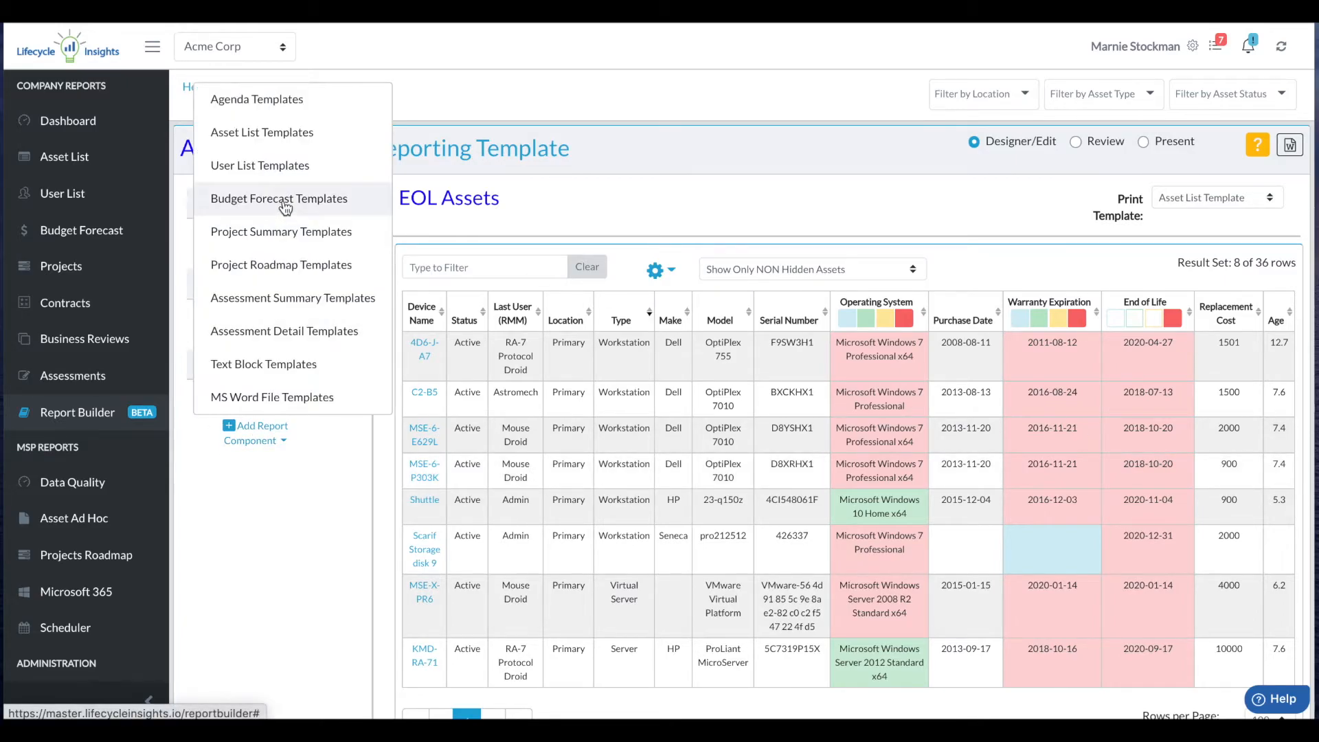
{"action": "left_click", "coordinate": [287, 236]}
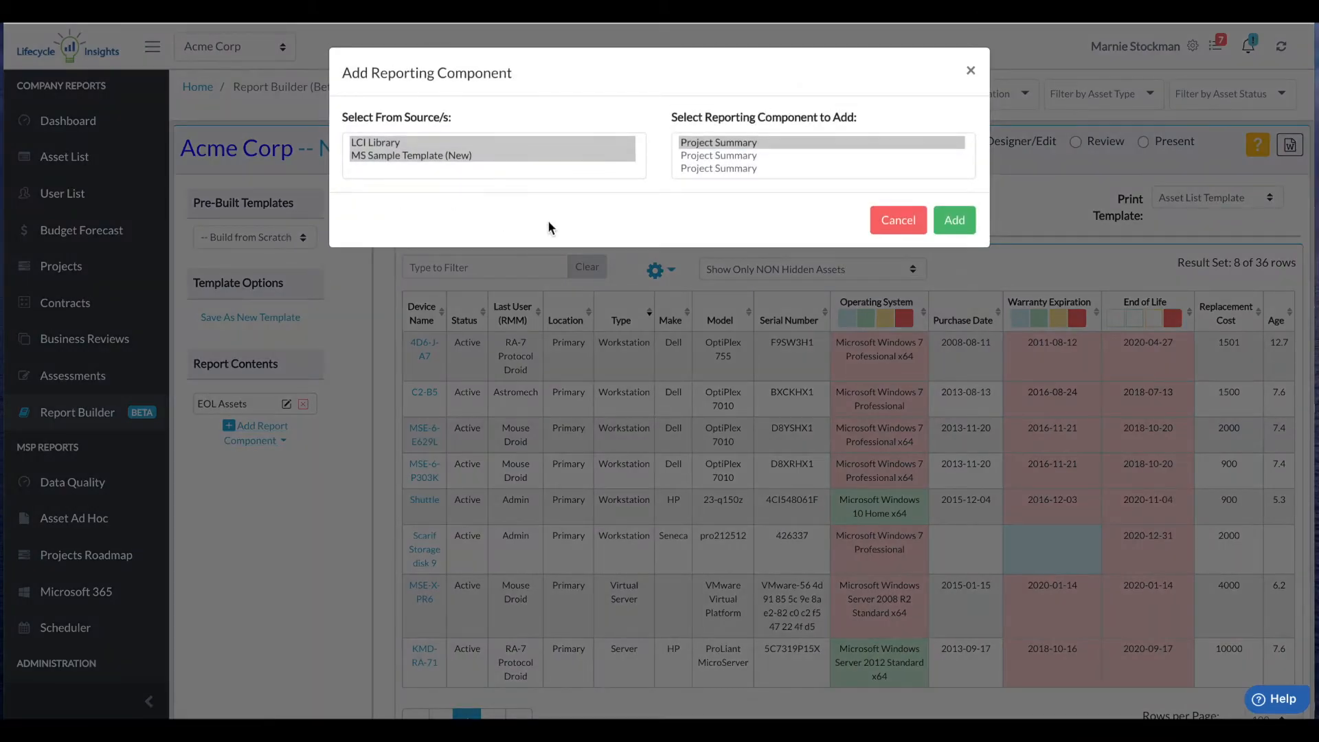
{"action": "left_click", "coordinate": [948, 218]}
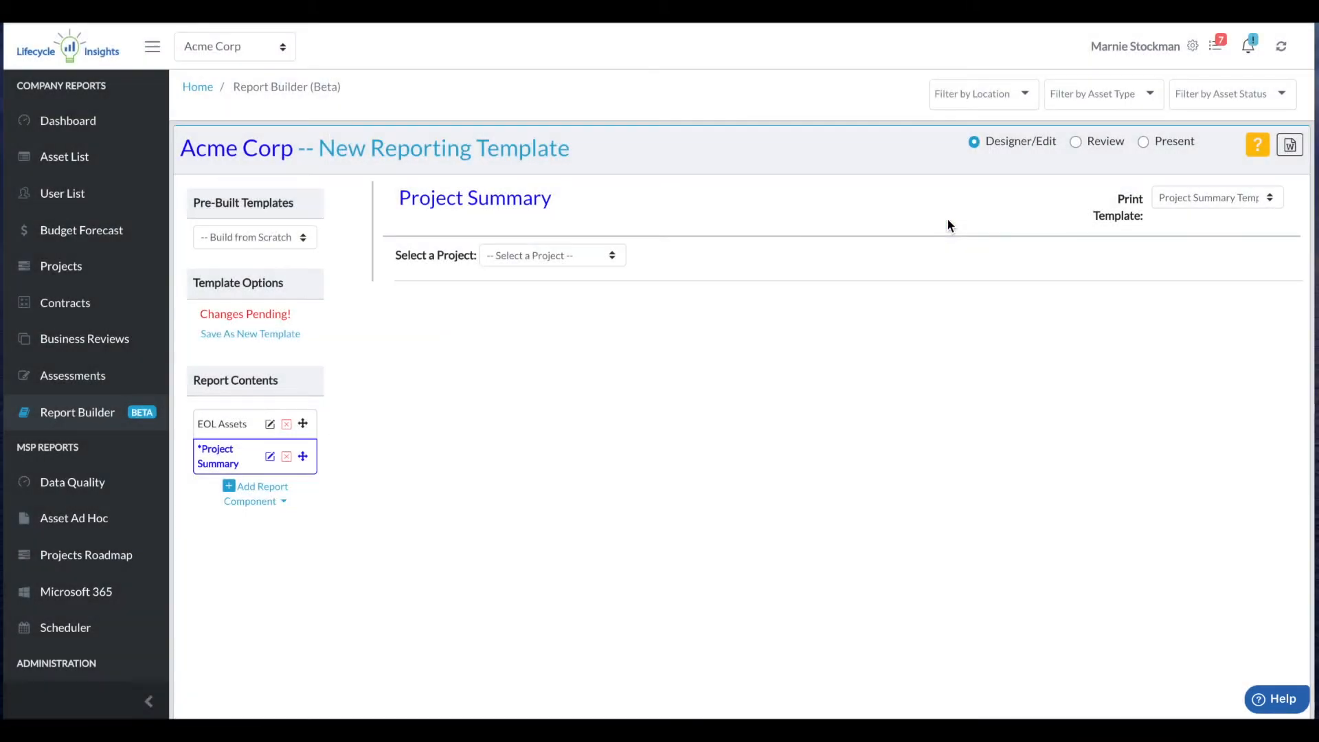
{"action": "left_click", "coordinate": [612, 257]}
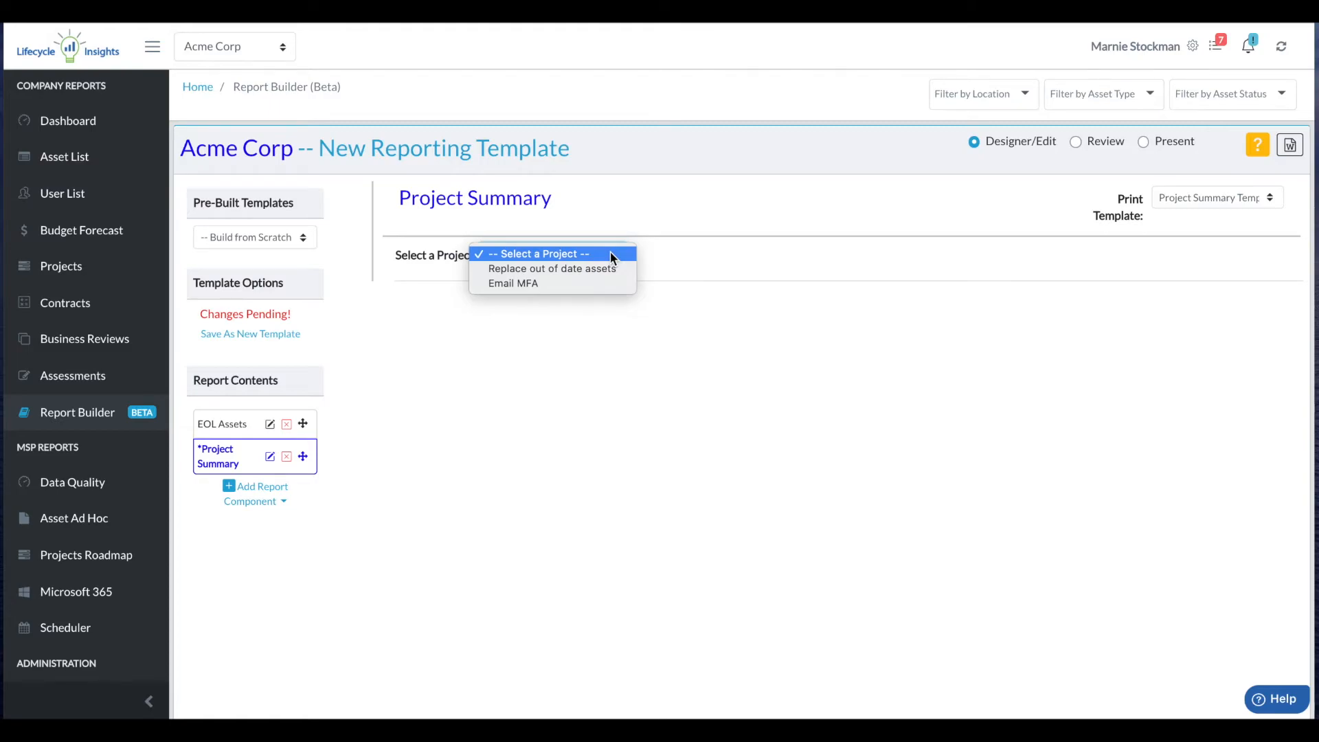
{"action": "left_click", "coordinate": [608, 268]}
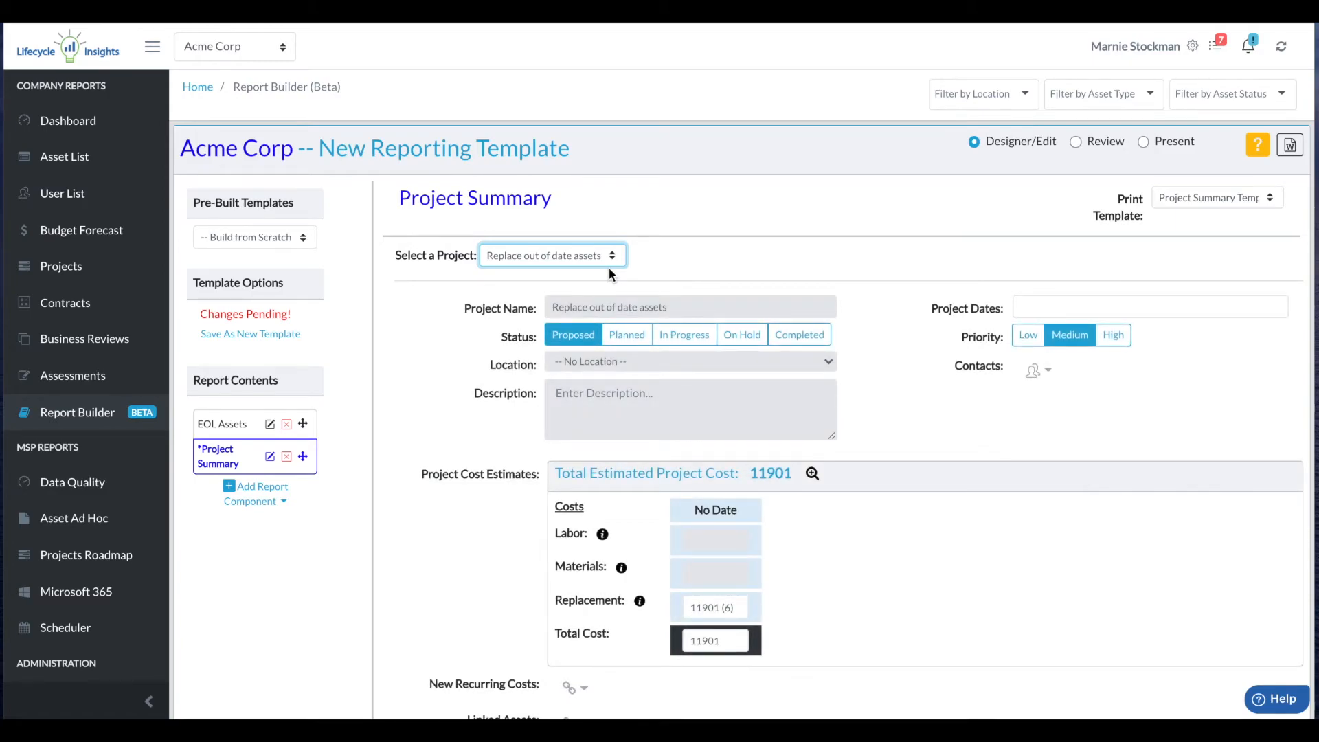
- Add the 6 Qtr Budget Forecast component and move EOL Assets to the end of the report contents
{"action": "left_click", "coordinate": [273, 495]}
{"action": "left_click", "coordinate": [288, 259]}
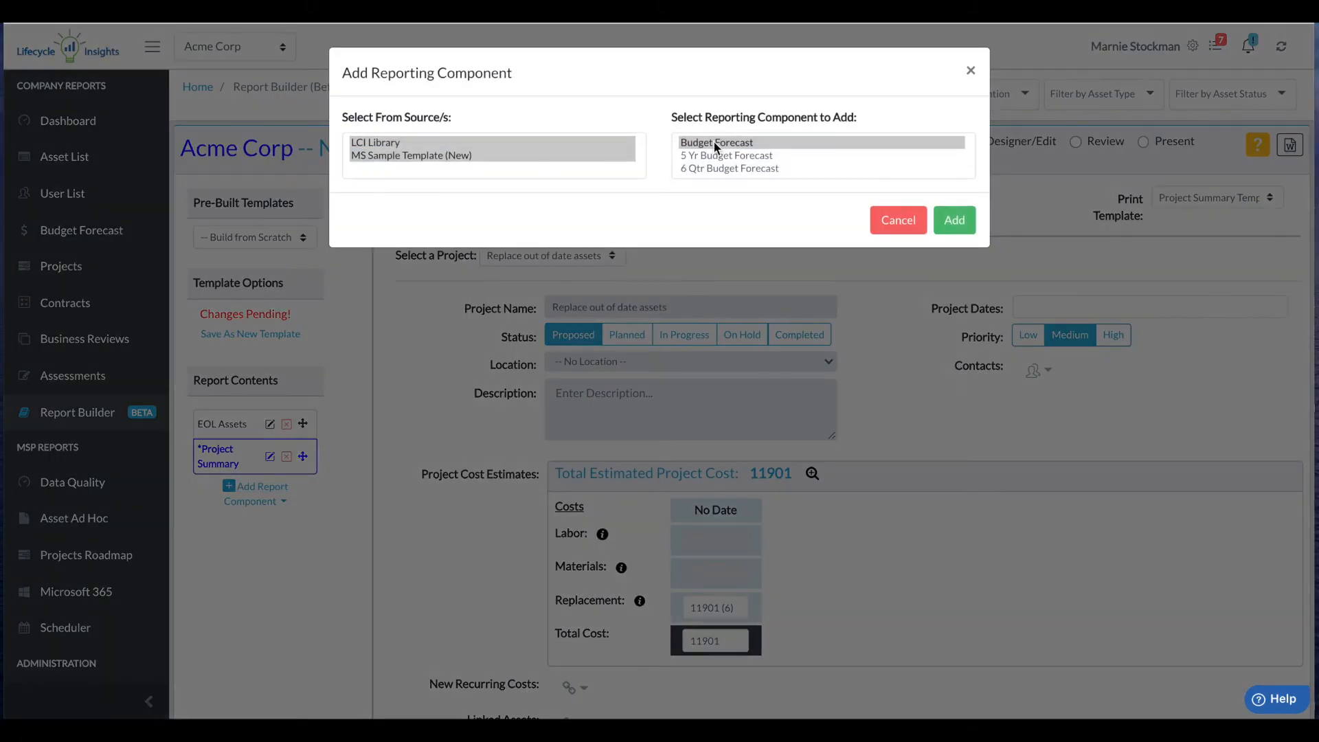
{"action": "left_click", "coordinate": [756, 168]}
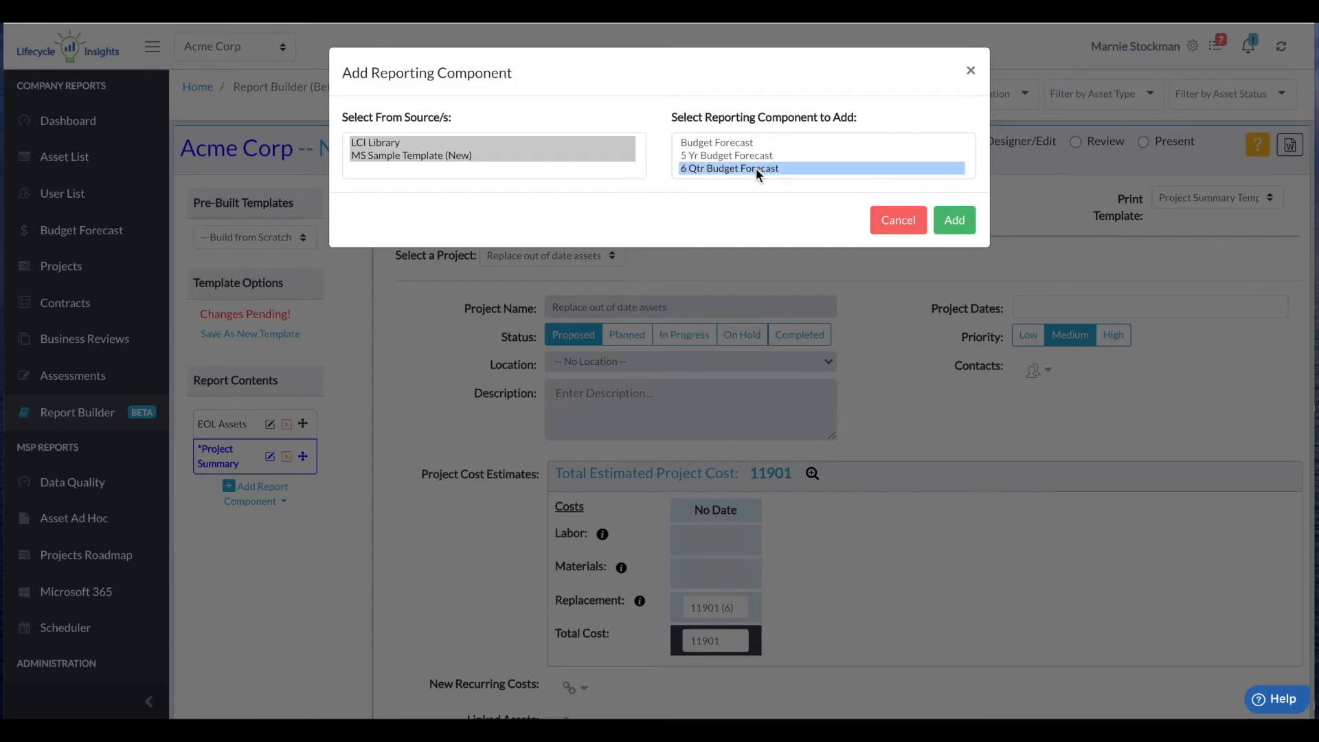
{"action": "left_click", "coordinate": [955, 220]}
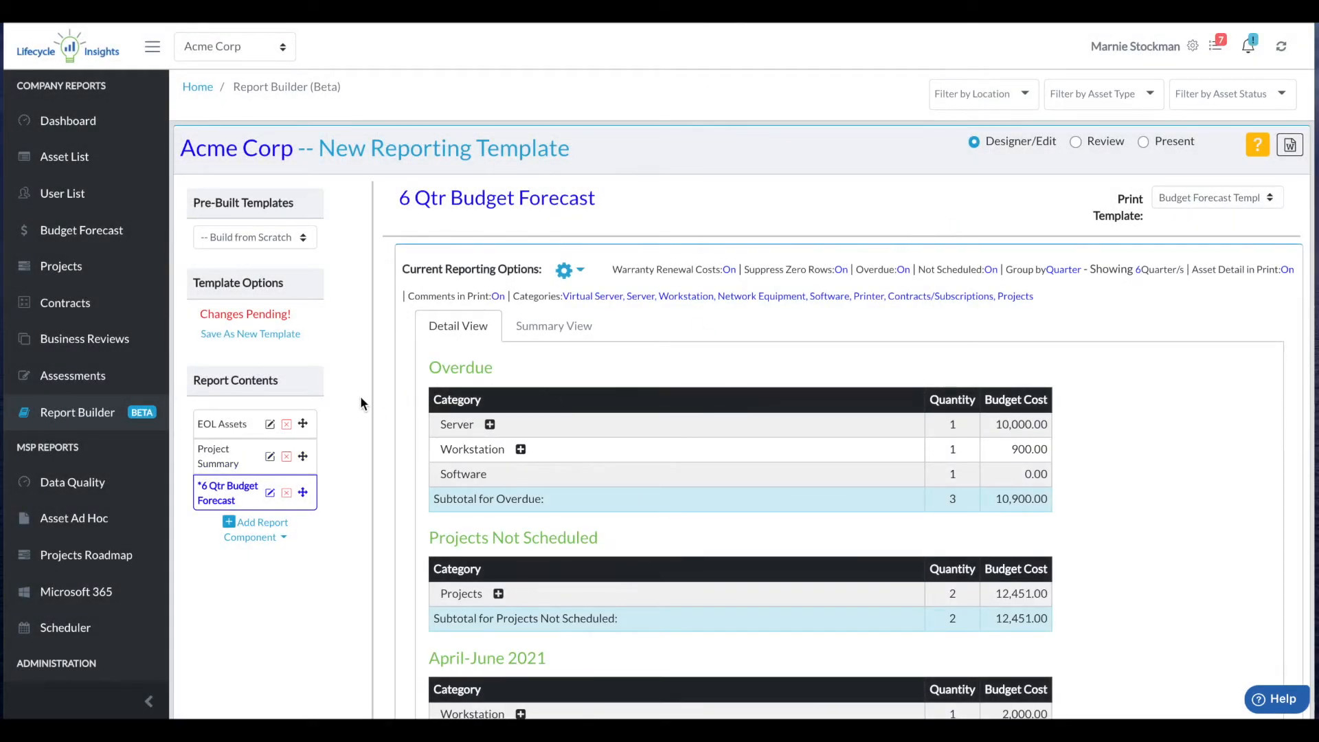
{"action": "left_click_drag", "start_coordinate": [303, 424], "coordinate": [298, 492]}
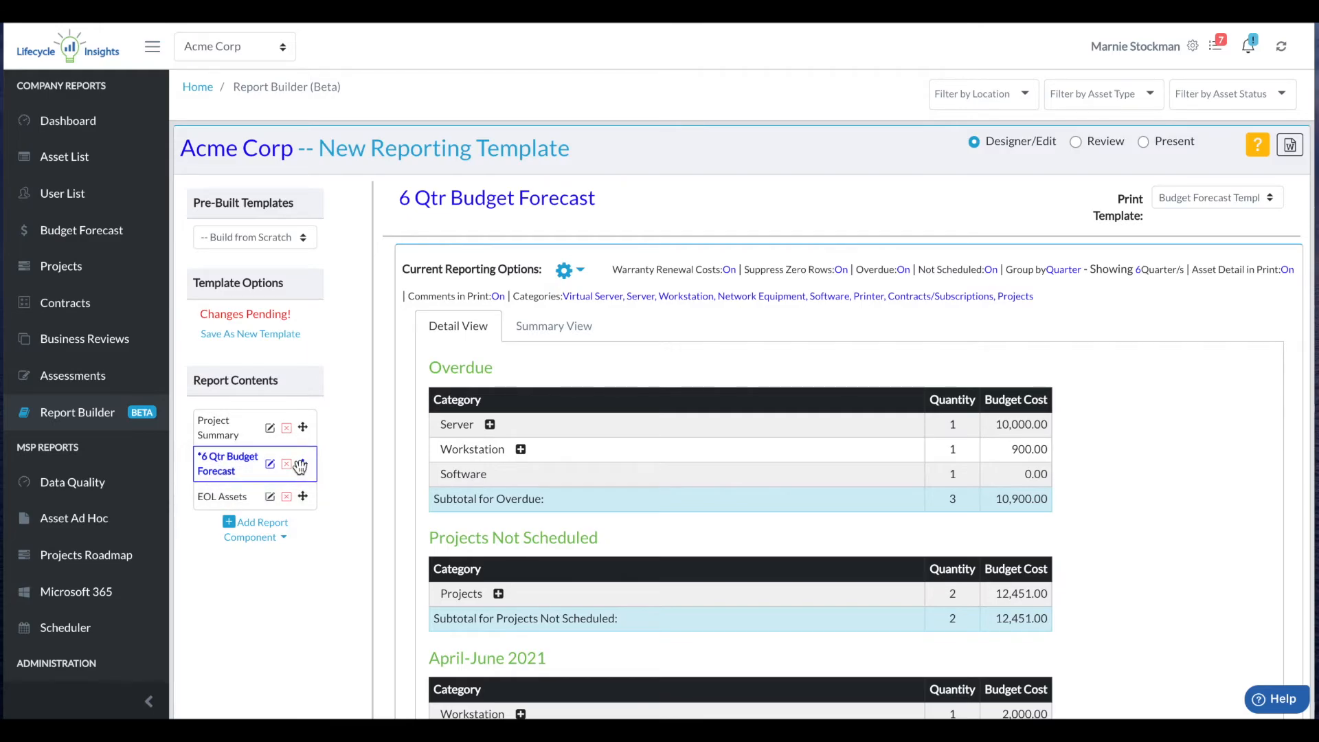
- Add the Blank Agenda component from the Agenda Templates to the report
{"action": "left_click", "coordinate": [256, 530]}
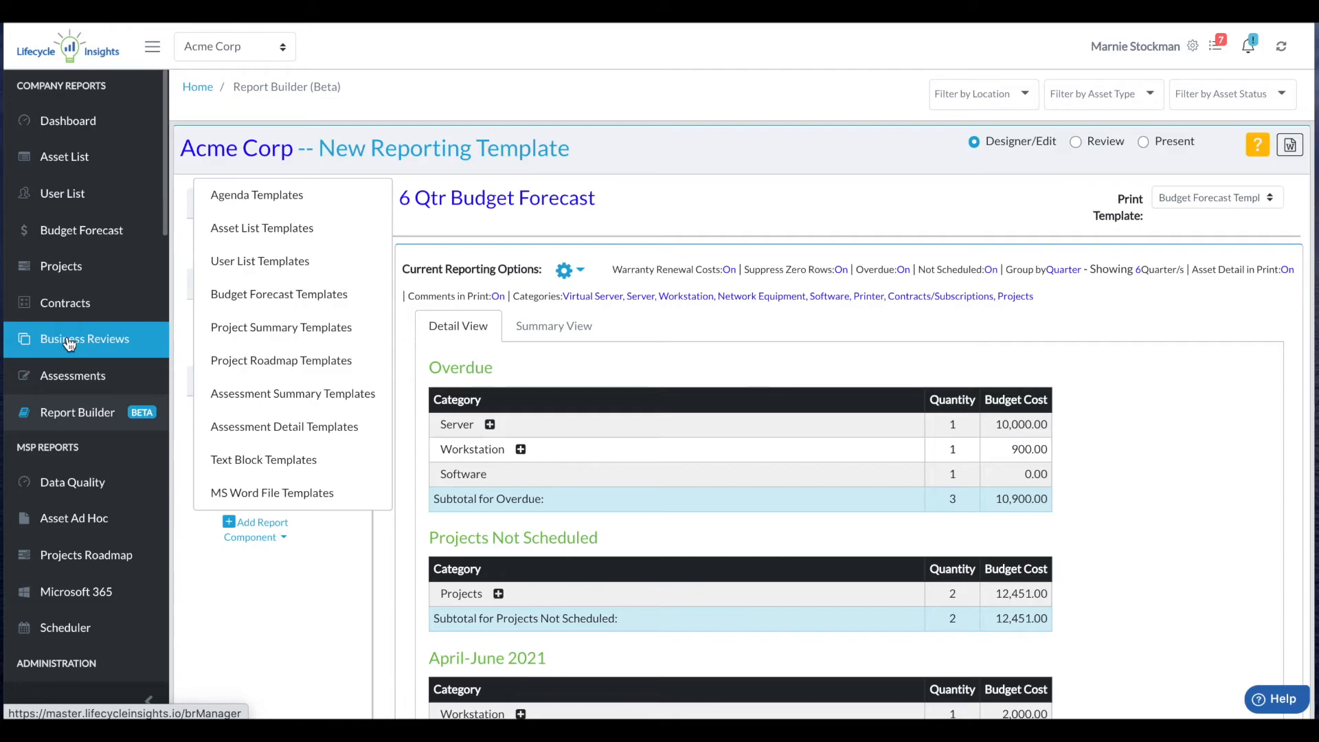
{"action": "left_click", "coordinate": [258, 197]}
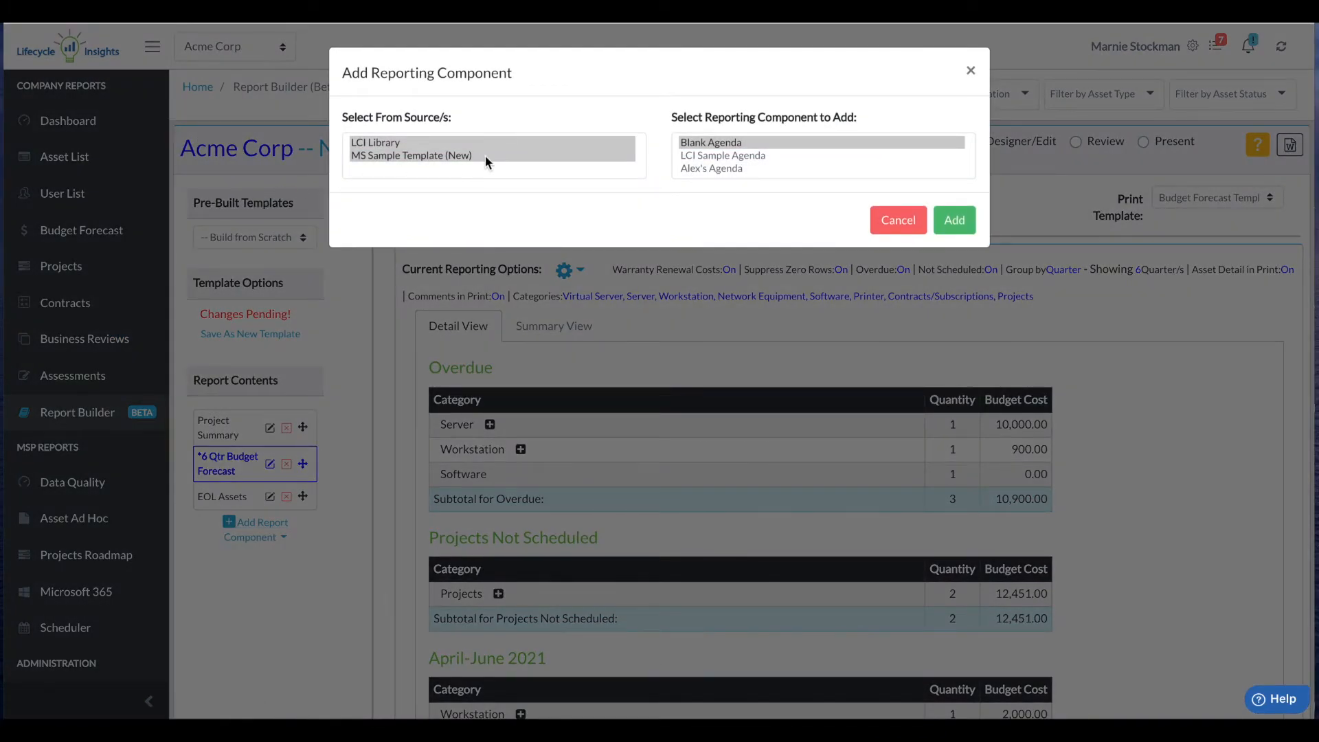
{"action": "left_click", "coordinate": [742, 156]}
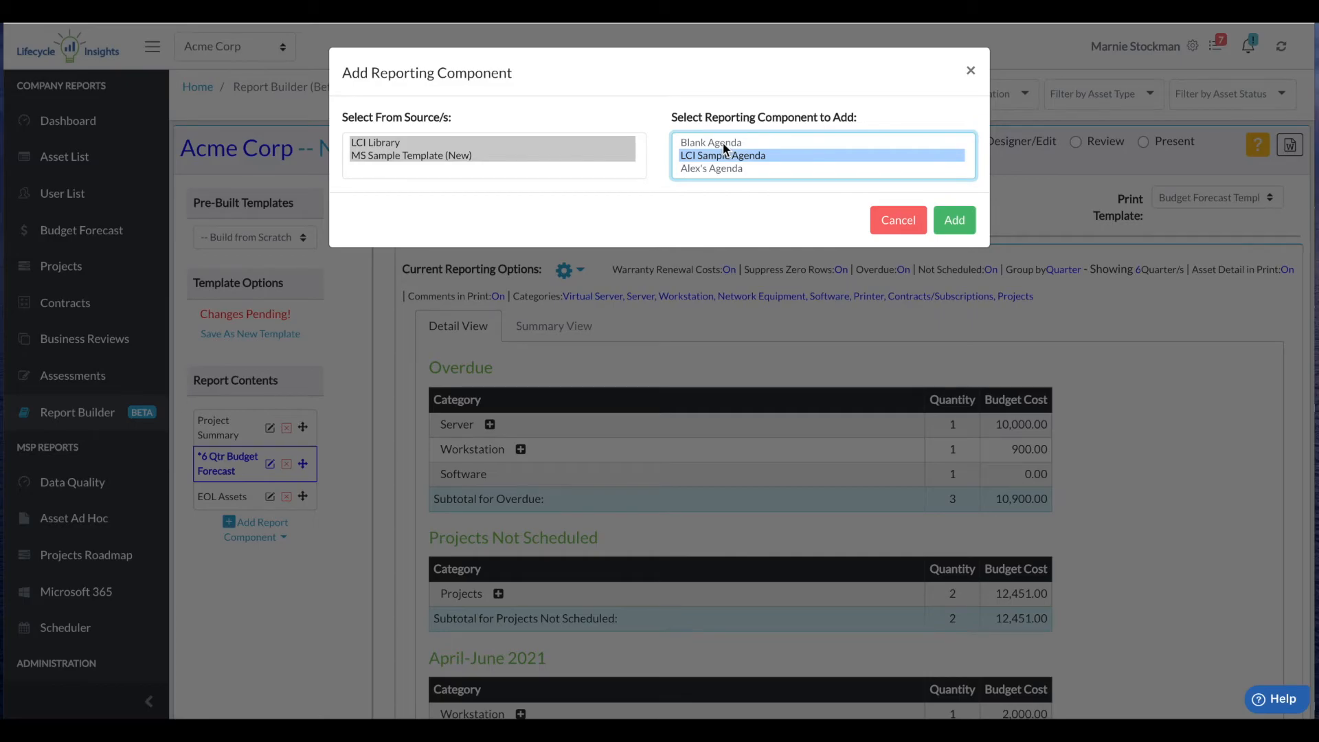
{"action": "left_click", "coordinate": [723, 143]}
{"action": "left_click", "coordinate": [952, 218]}
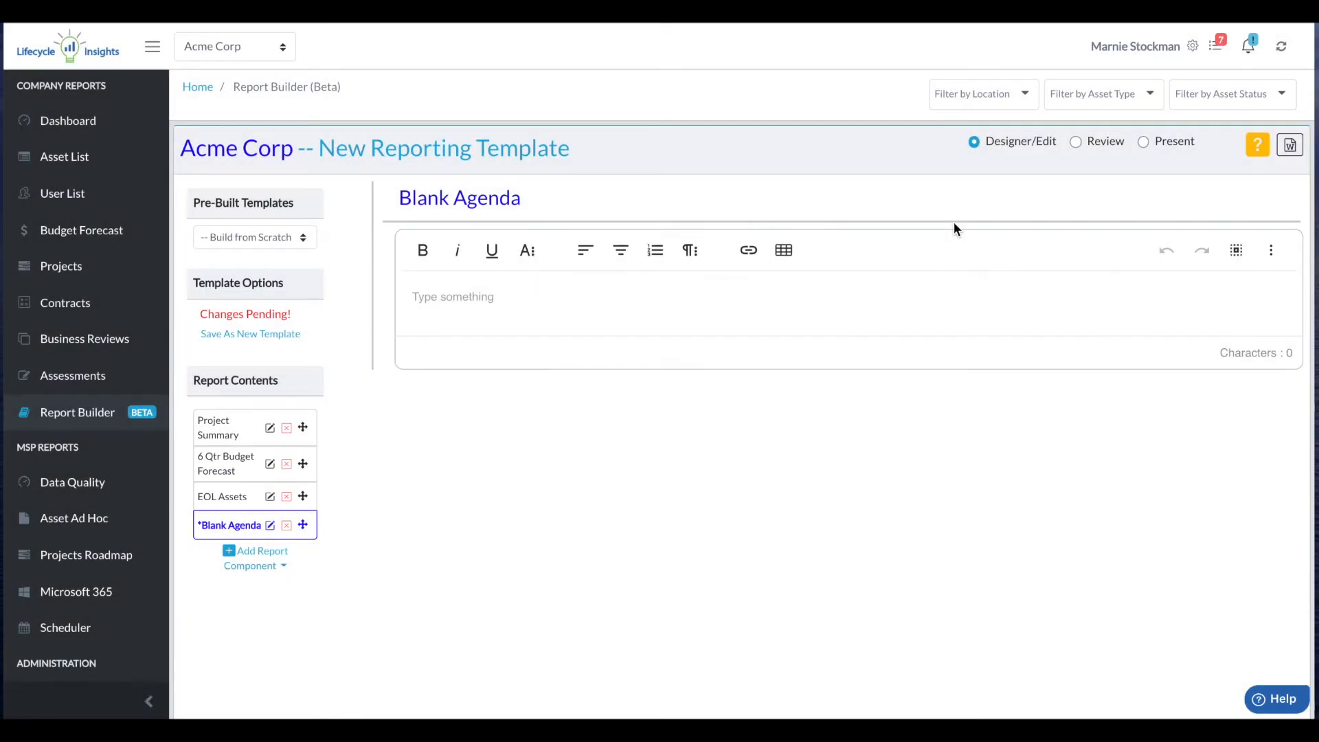
- Enter "Create your own agenda here" in the Blank Agenda and make it the first item of the report contents
{"action": "left_click", "coordinate": [437, 297]}
{"action": "type", "text": "Create your own agenda here"}
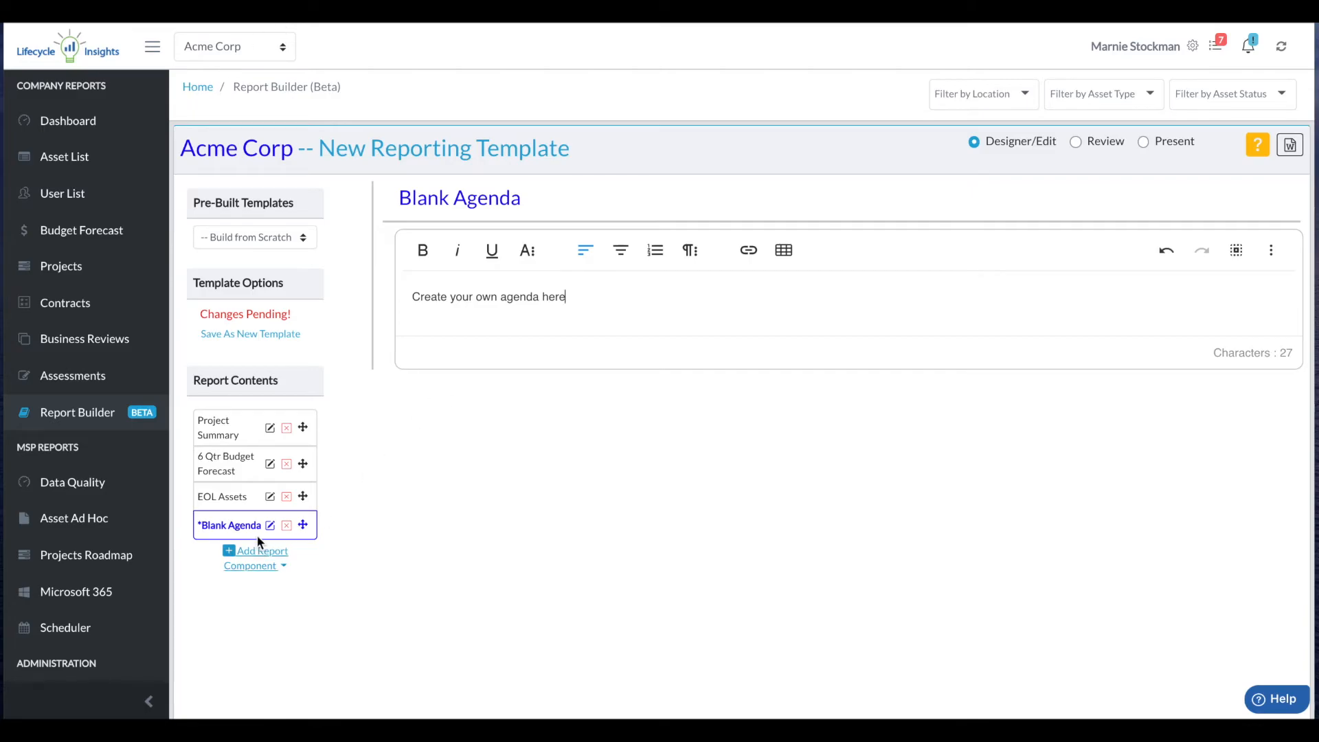
{"action": "left_click_drag", "start_coordinate": [303, 525], "coordinate": [301, 421]}
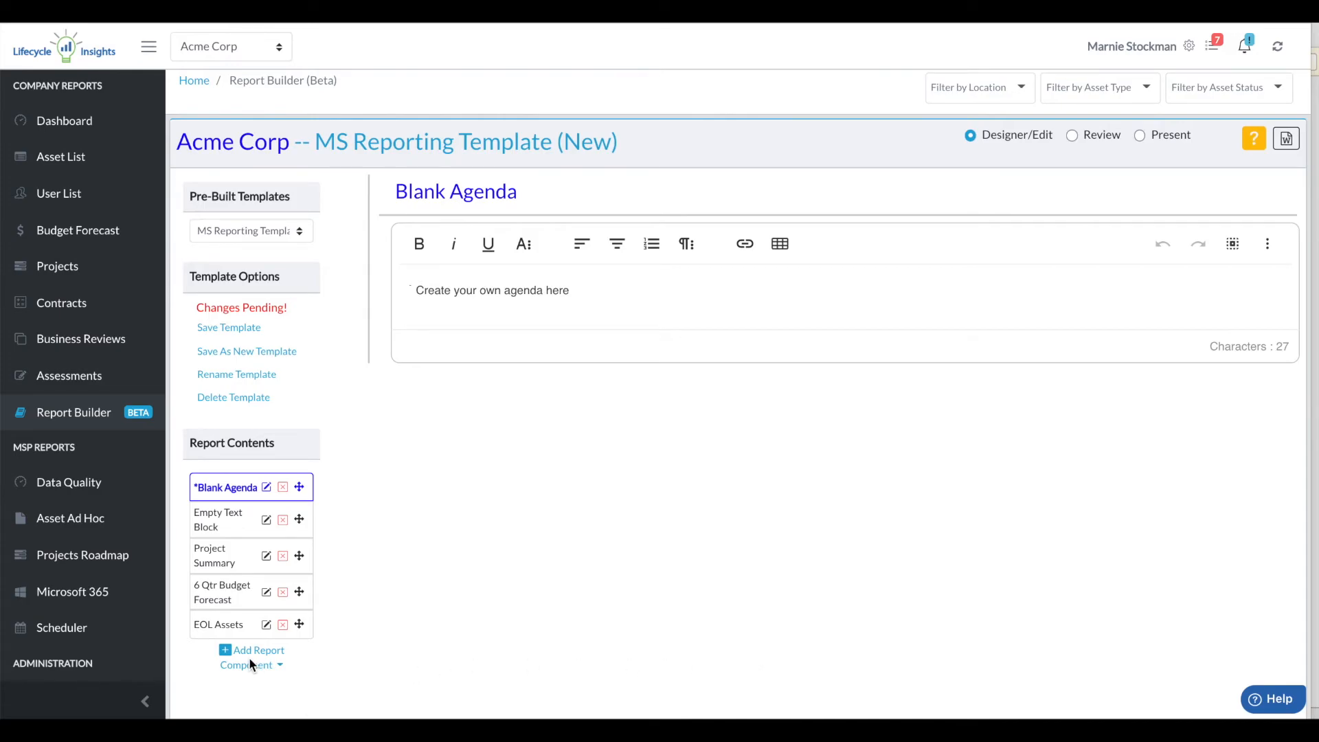
- Add an MS Word File component from the LCI Library and move it above the Blank Agenda in the report contents
{"action": "left_click", "coordinate": [250, 652]}
{"action": "left_click", "coordinate": [253, 622]}
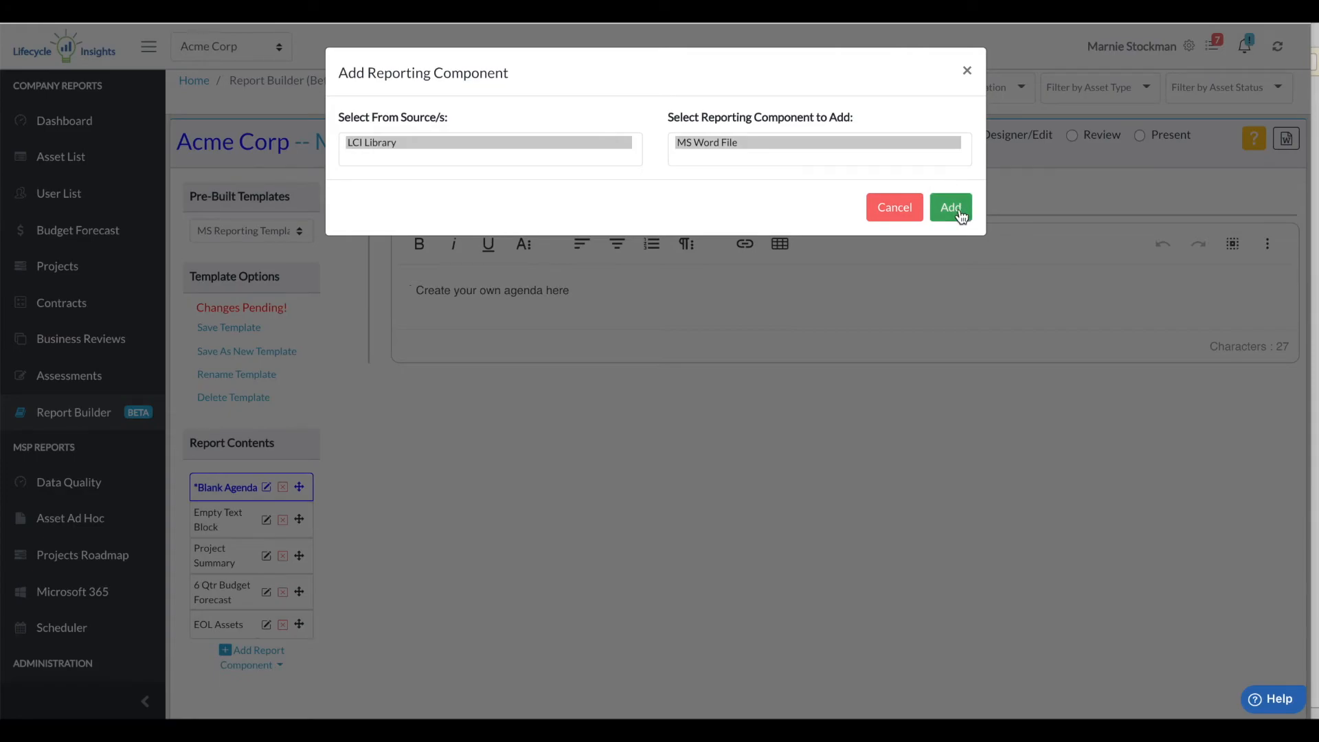
{"action": "left_click", "coordinate": [955, 208]}
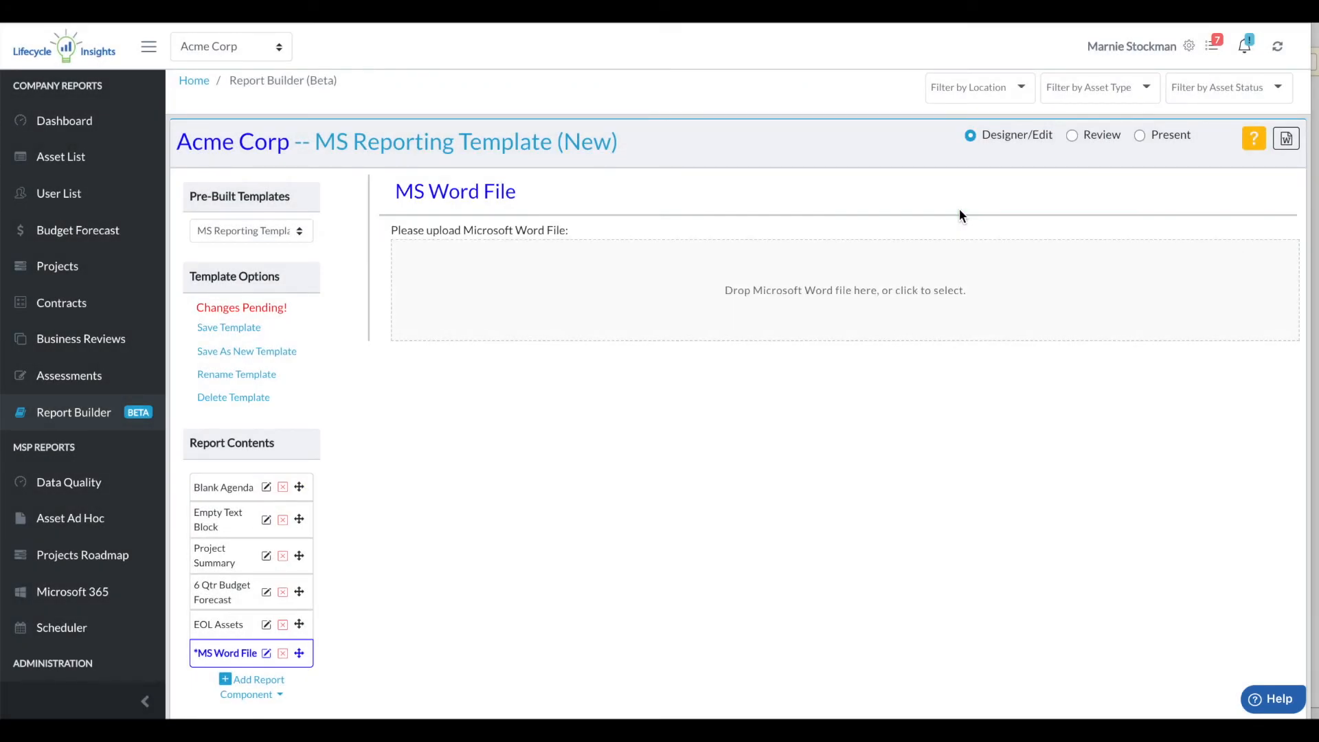
{"action": "left_click_drag", "start_coordinate": [216, 653], "coordinate": [226, 469]}
{"action": "left_click", "coordinate": [299, 652]}
{"action": "left_click_drag", "start_coordinate": [299, 653], "coordinate": [299, 484]}
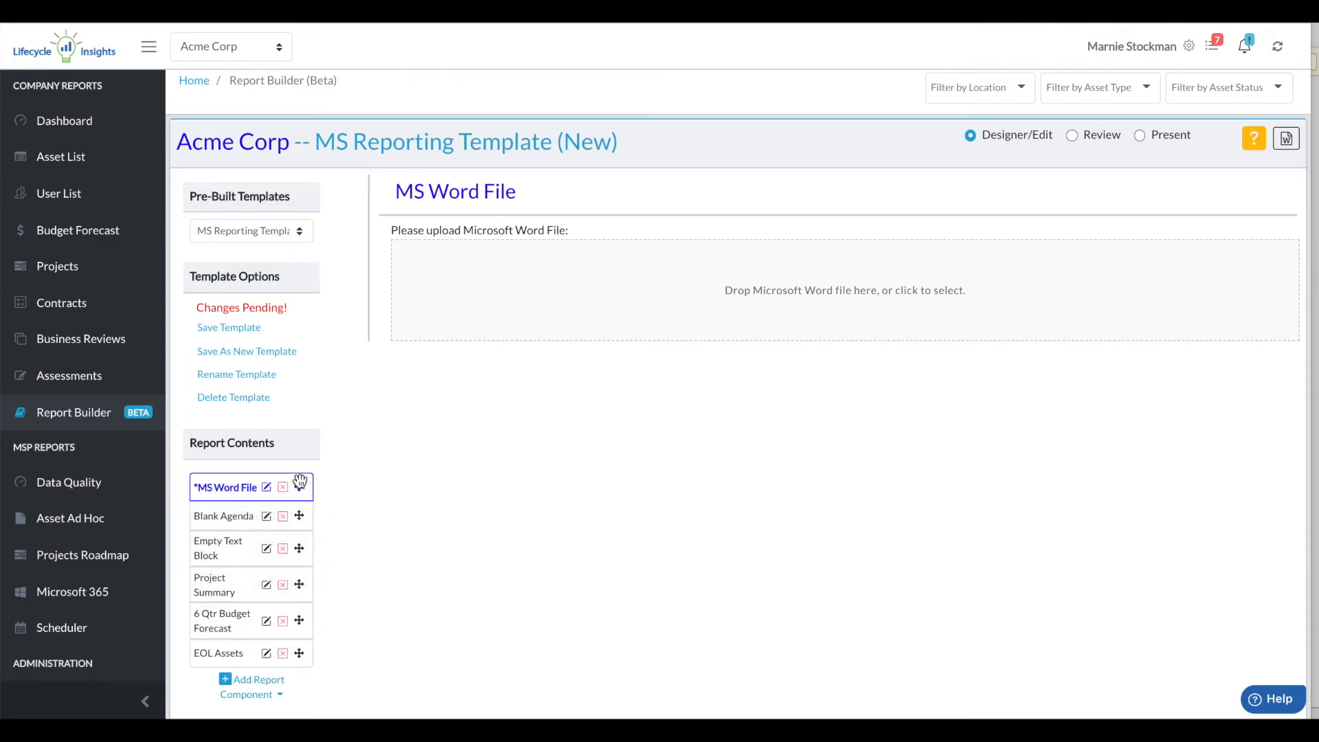
- Search the computer for "cover" and upload "Creative designs cover page" to the MS Word File component
{"action": "left_click", "coordinate": [823, 290]}
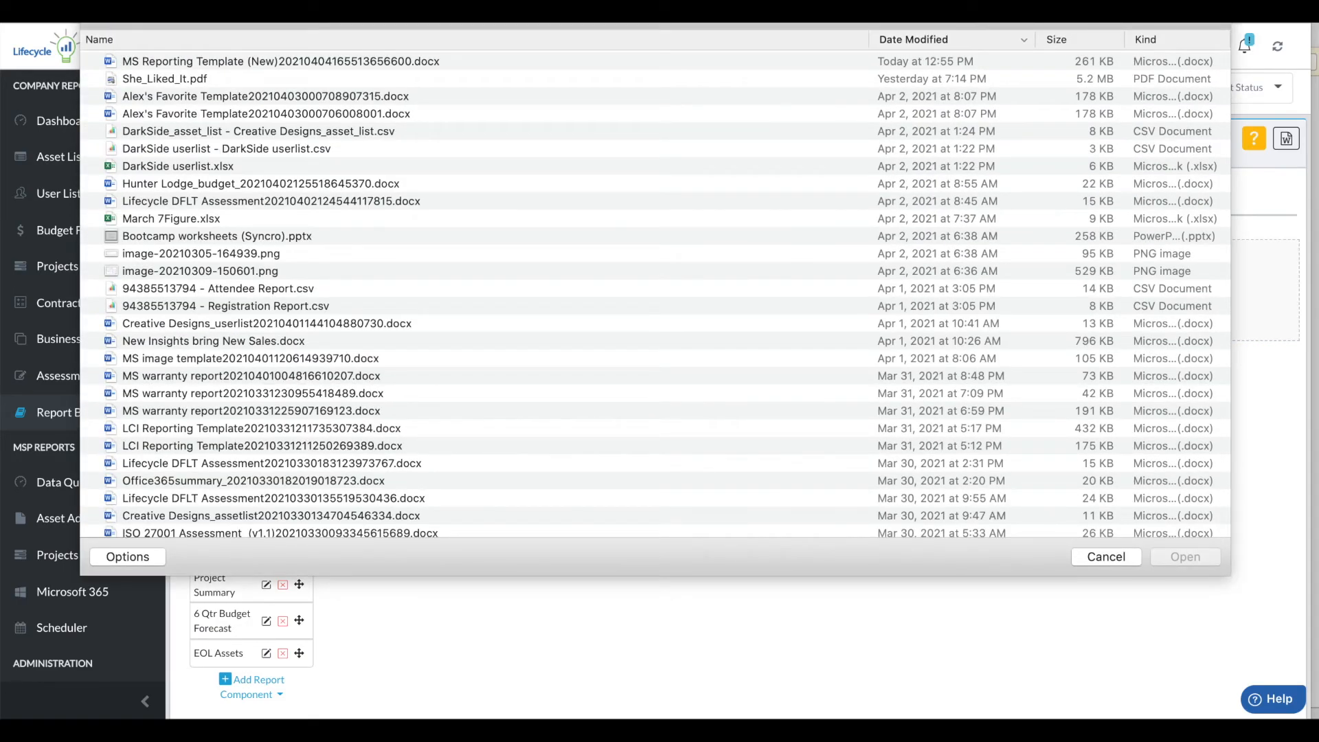
{"action": "type", "text": "cover"}
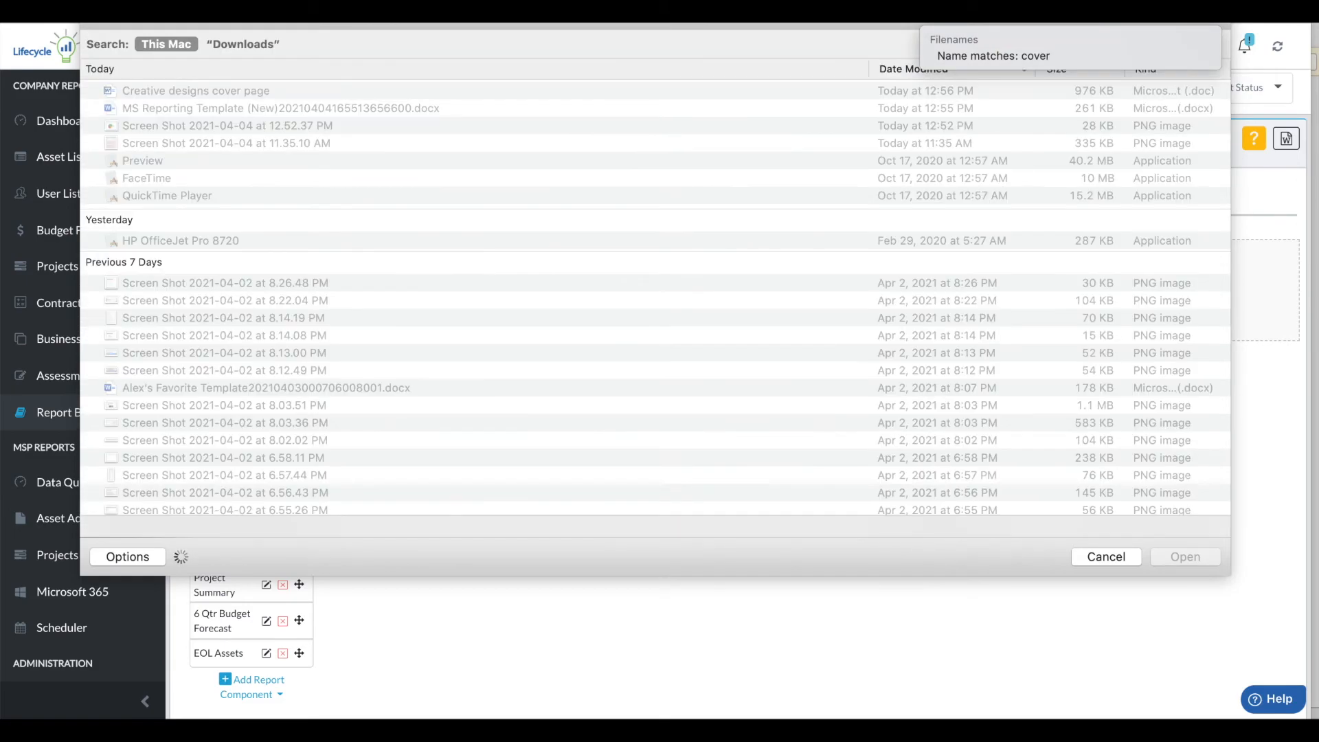
{"action": "left_click", "coordinate": [201, 92]}
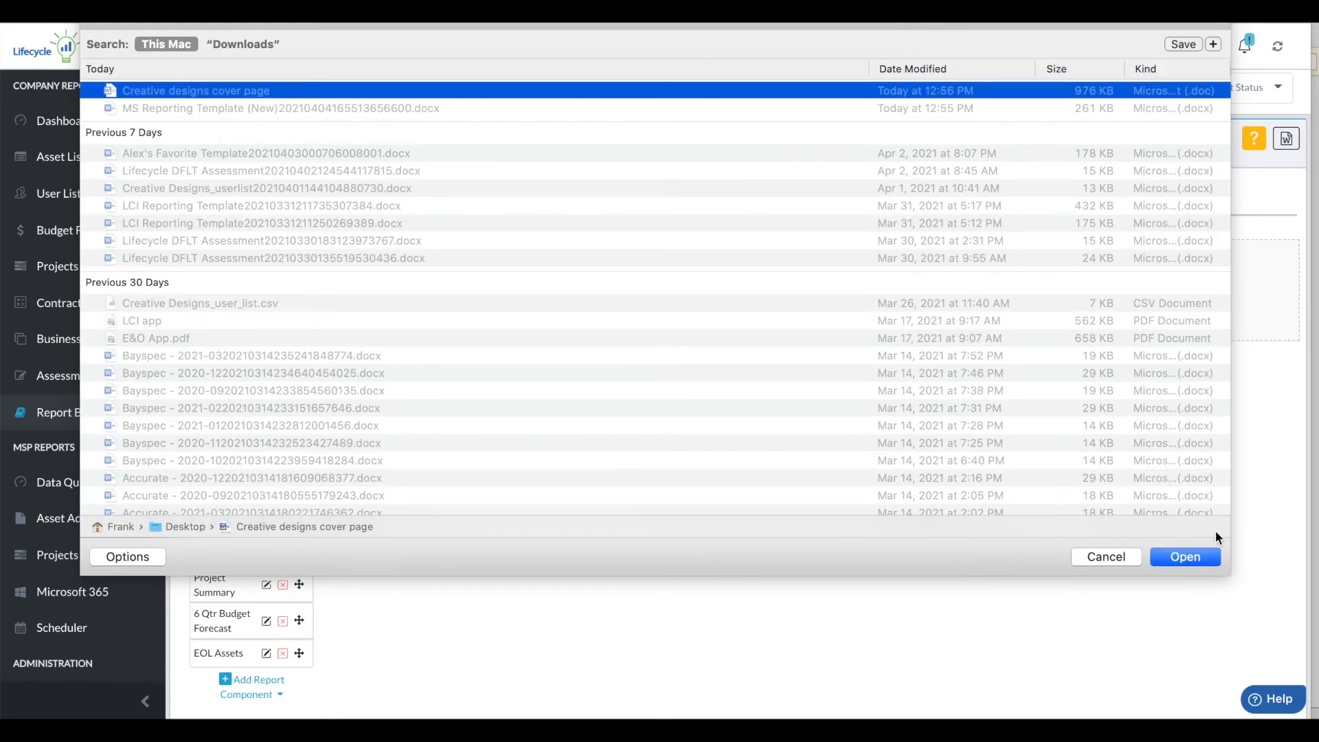
{"action": "left_click", "coordinate": [1187, 557]}
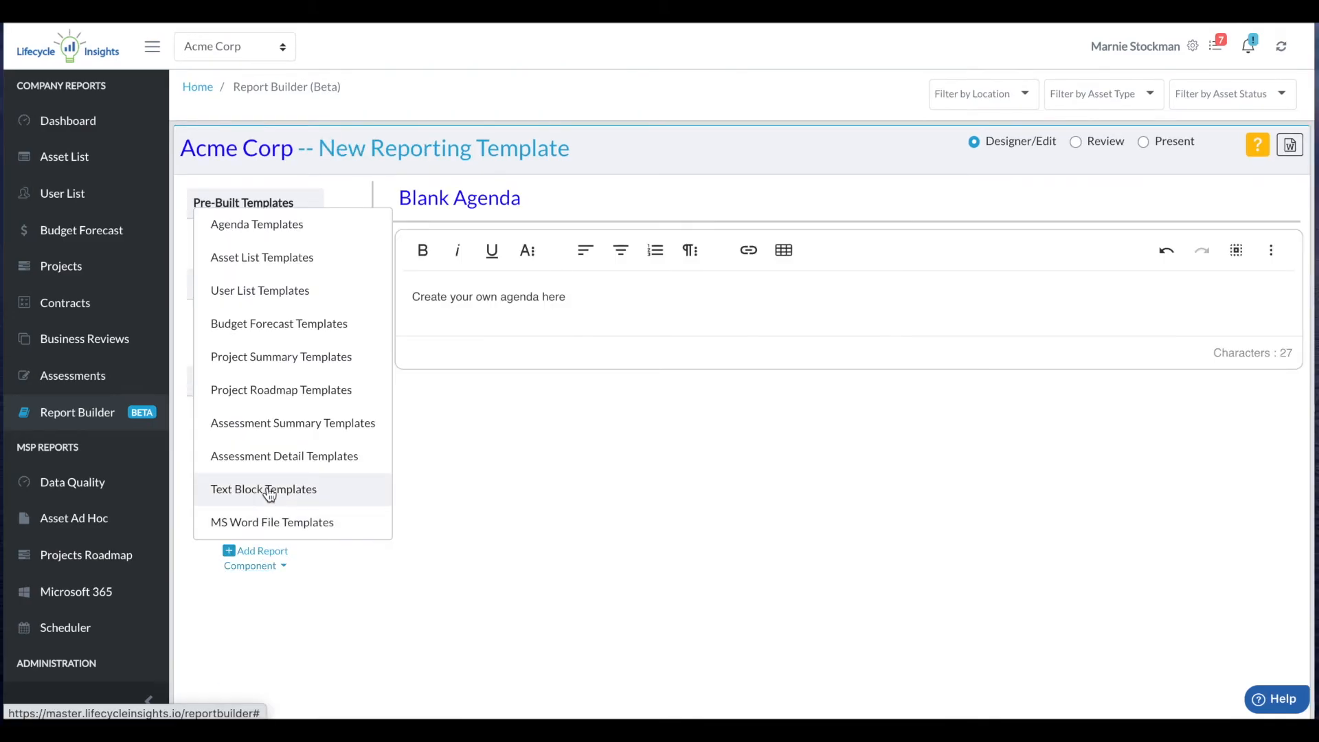
- Add the Empty Text Block component from the Text Block Templates to the New Reporting Template
{"action": "left_click", "coordinate": [269, 492]}
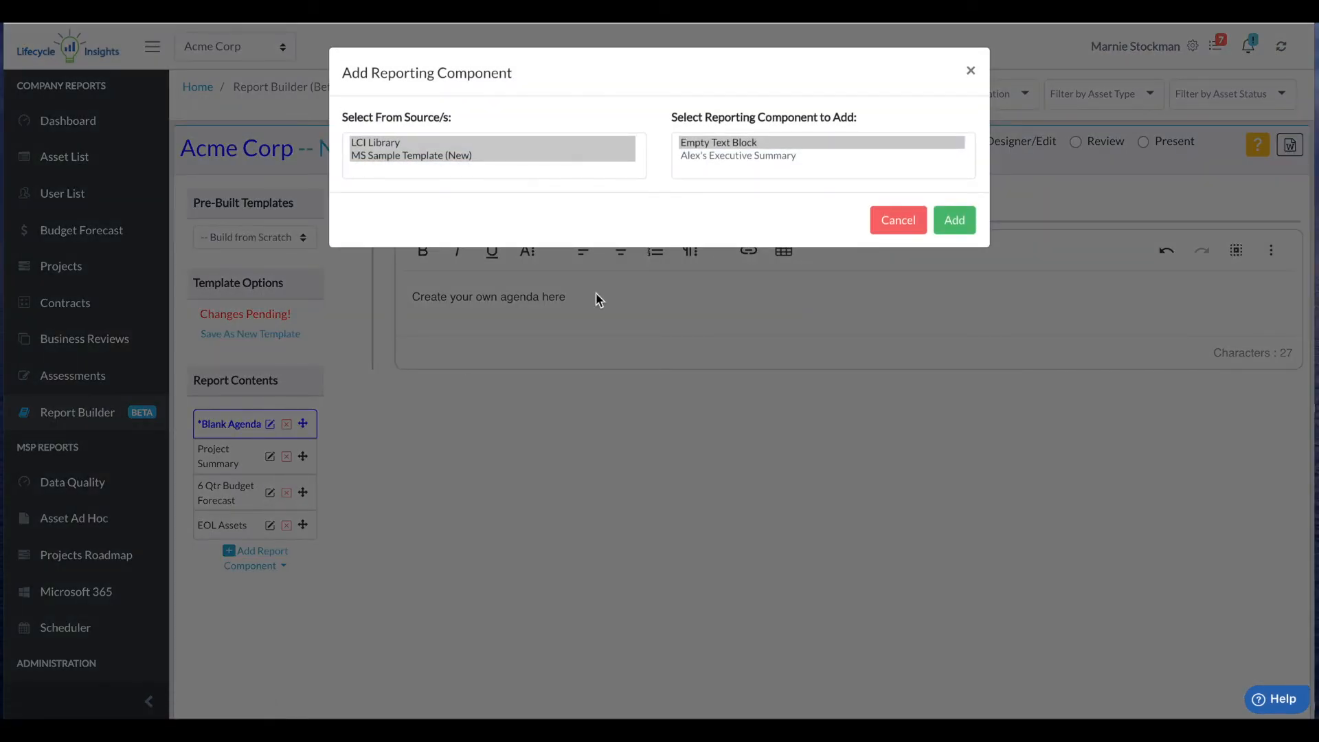
{"action": "left_click", "coordinate": [959, 221]}
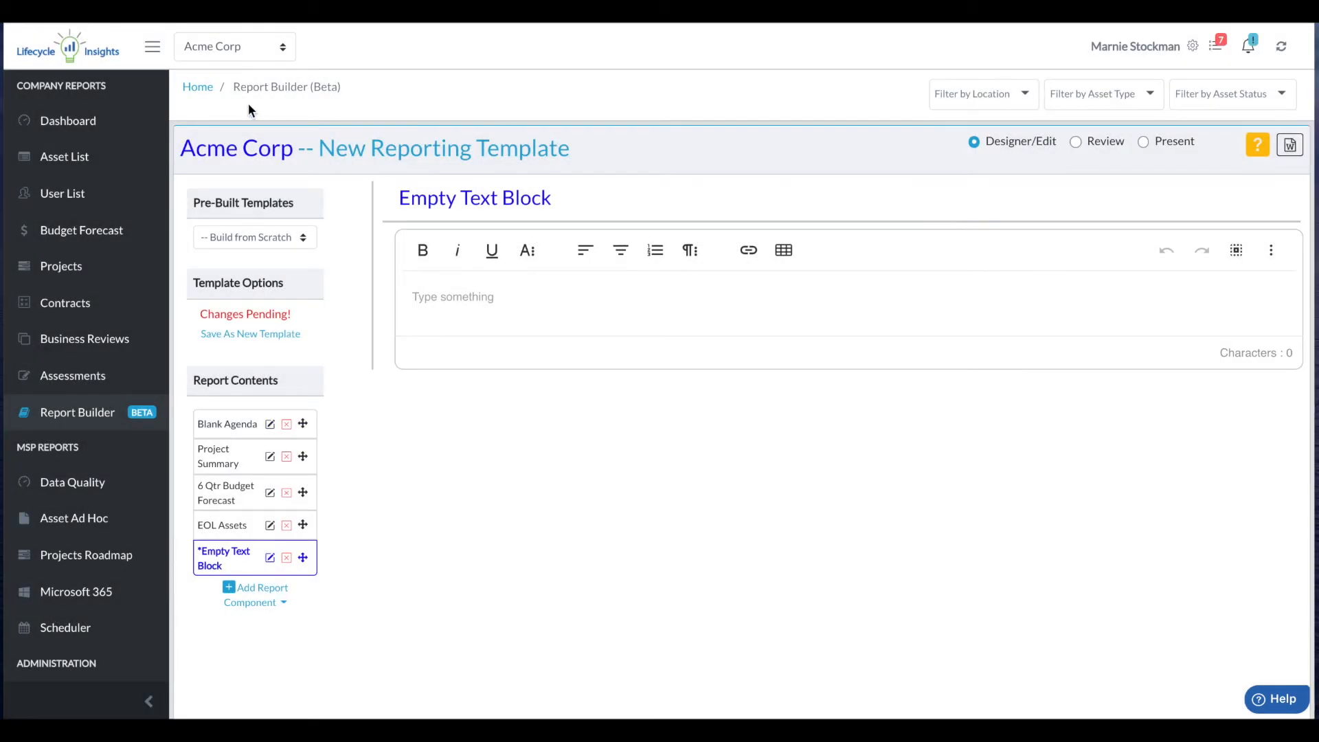
- Save the report as a new template named "MS Reporting Template (New)"
{"action": "left_click", "coordinate": [52, 121]}
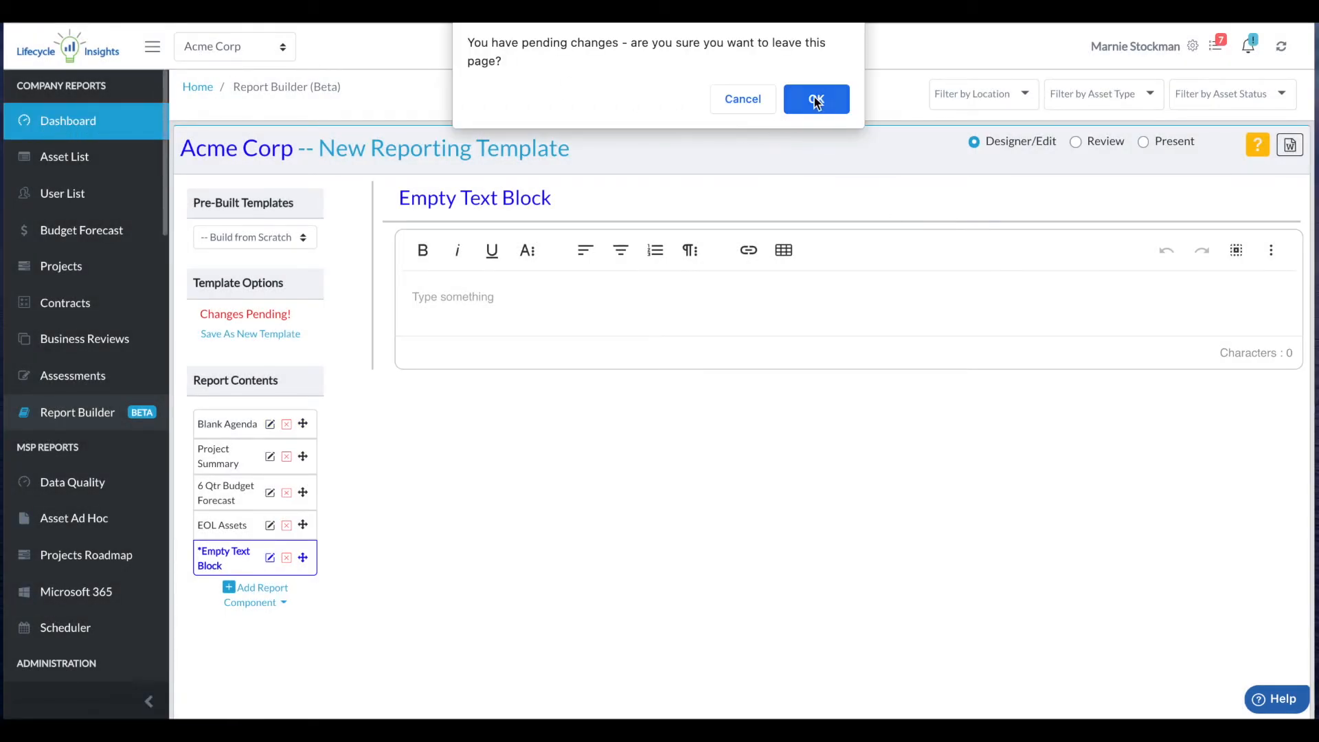
{"action": "left_click", "coordinate": [735, 98]}
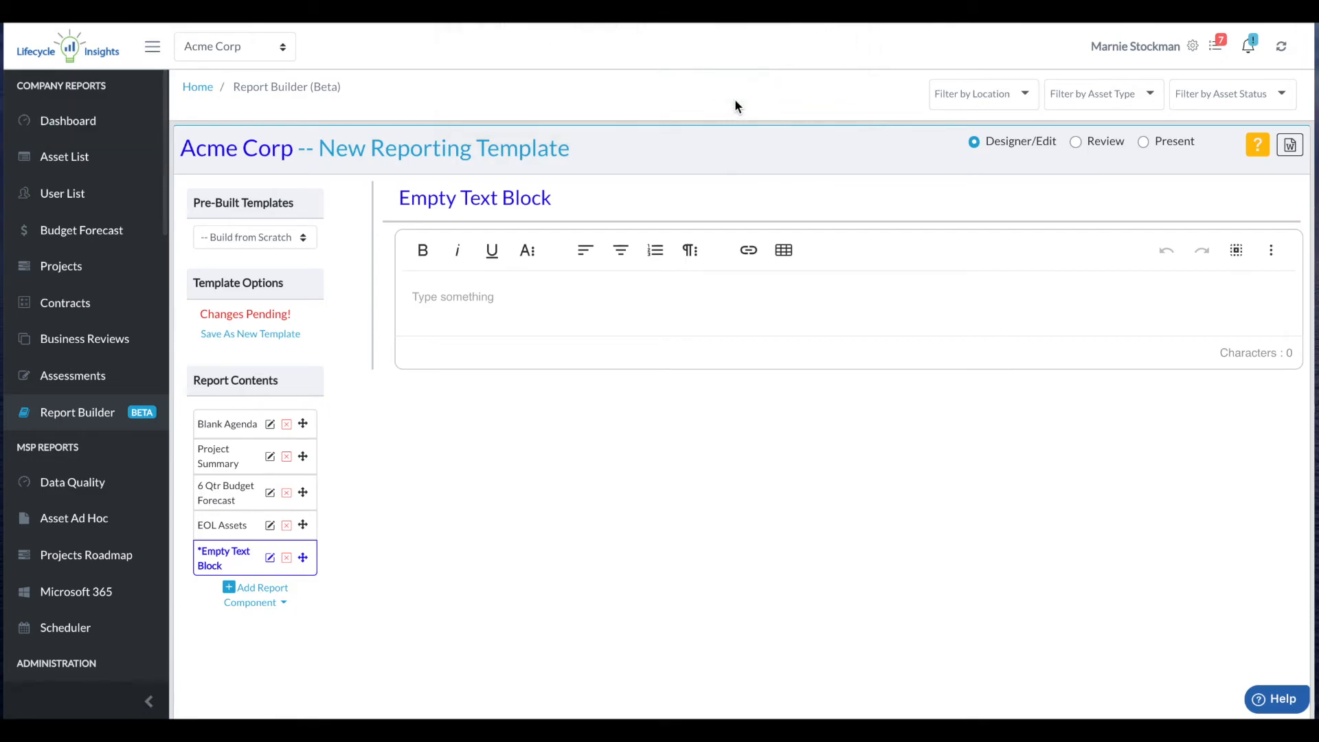
{"action": "left_click", "coordinate": [260, 340]}
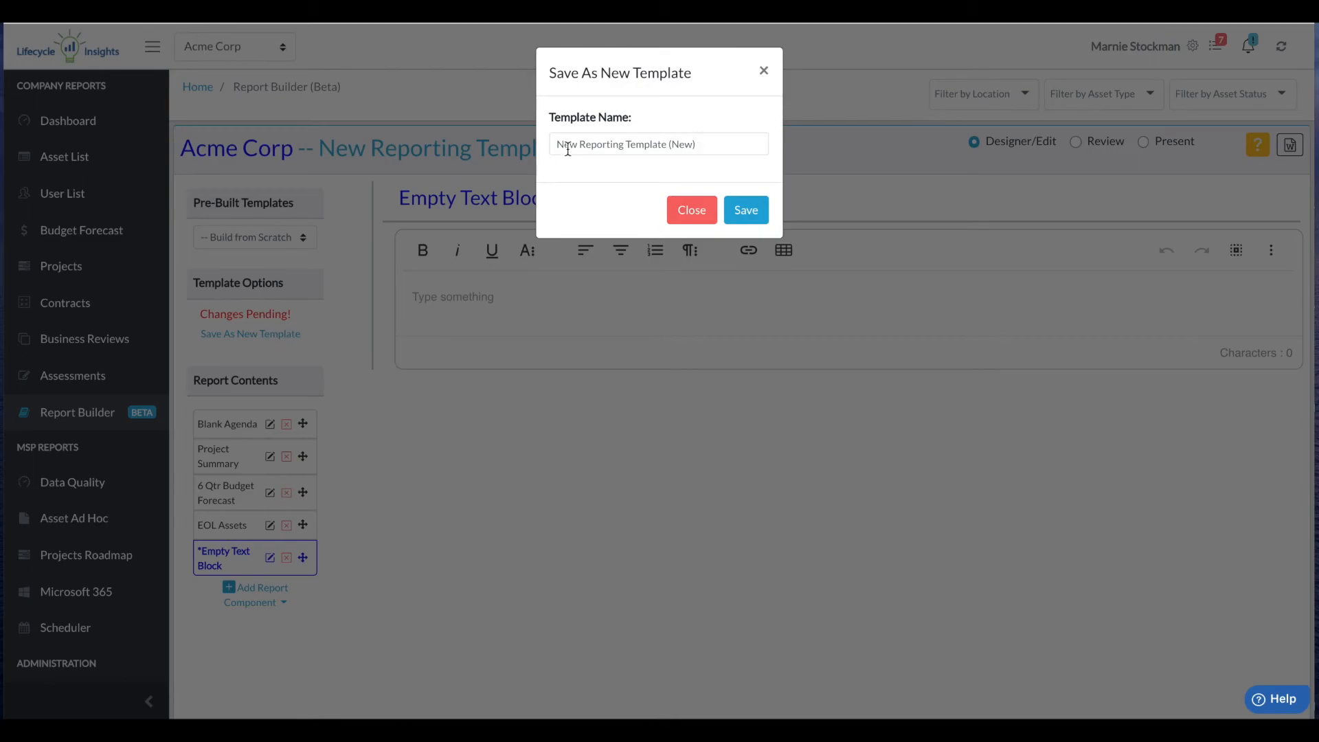
{"action": "left_click_drag", "start_coordinate": [577, 147], "coordinate": [535, 148]}
{"action": "type", "text": "MS"}
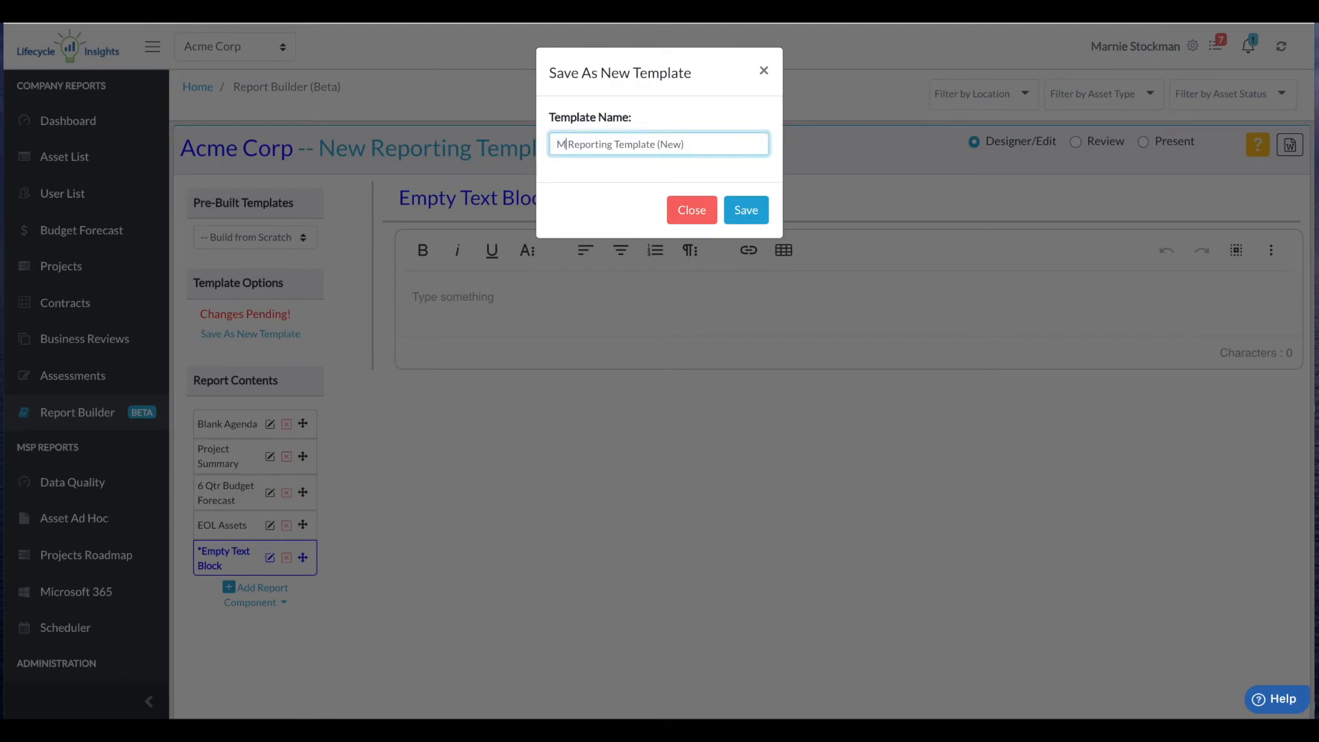
{"action": "left_click", "coordinate": [746, 213]}
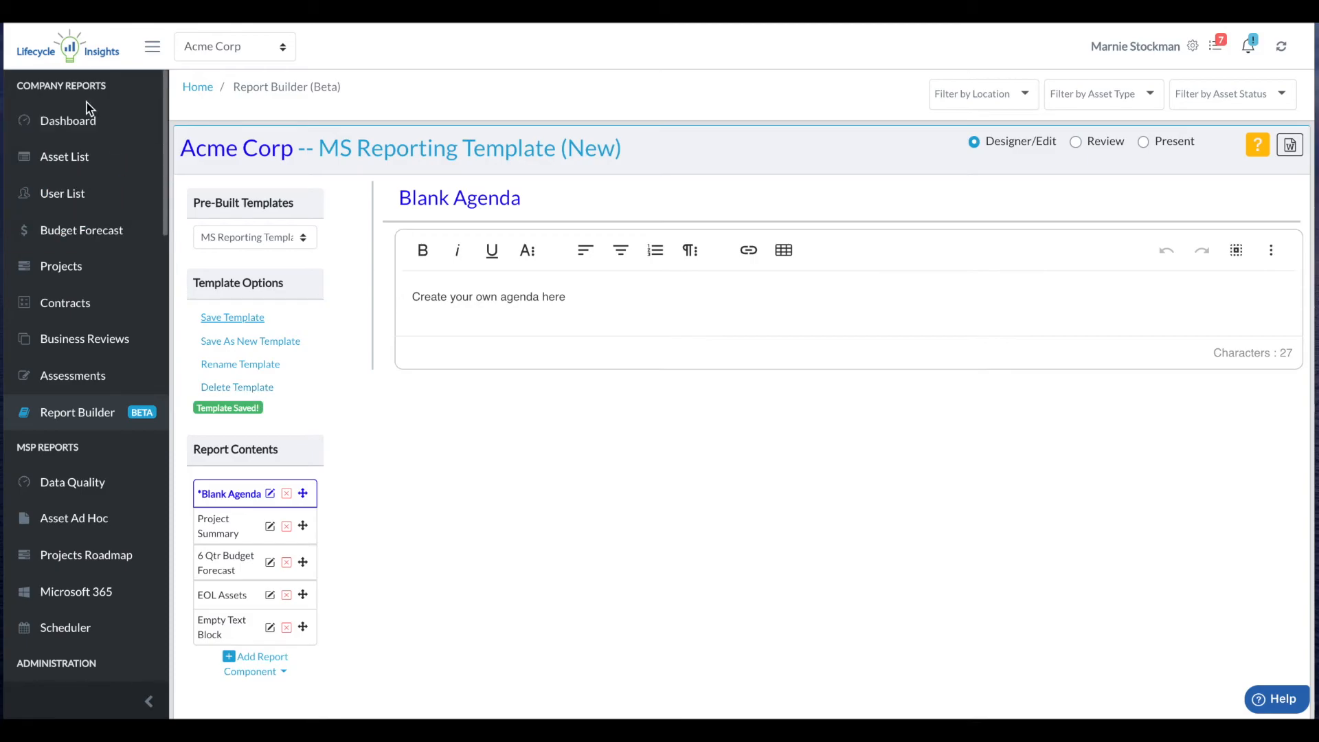
- Open the Acme Corp dashboard and capture a screenshot of the End of Life Health chart
{"action": "left_click", "coordinate": [86, 121]}
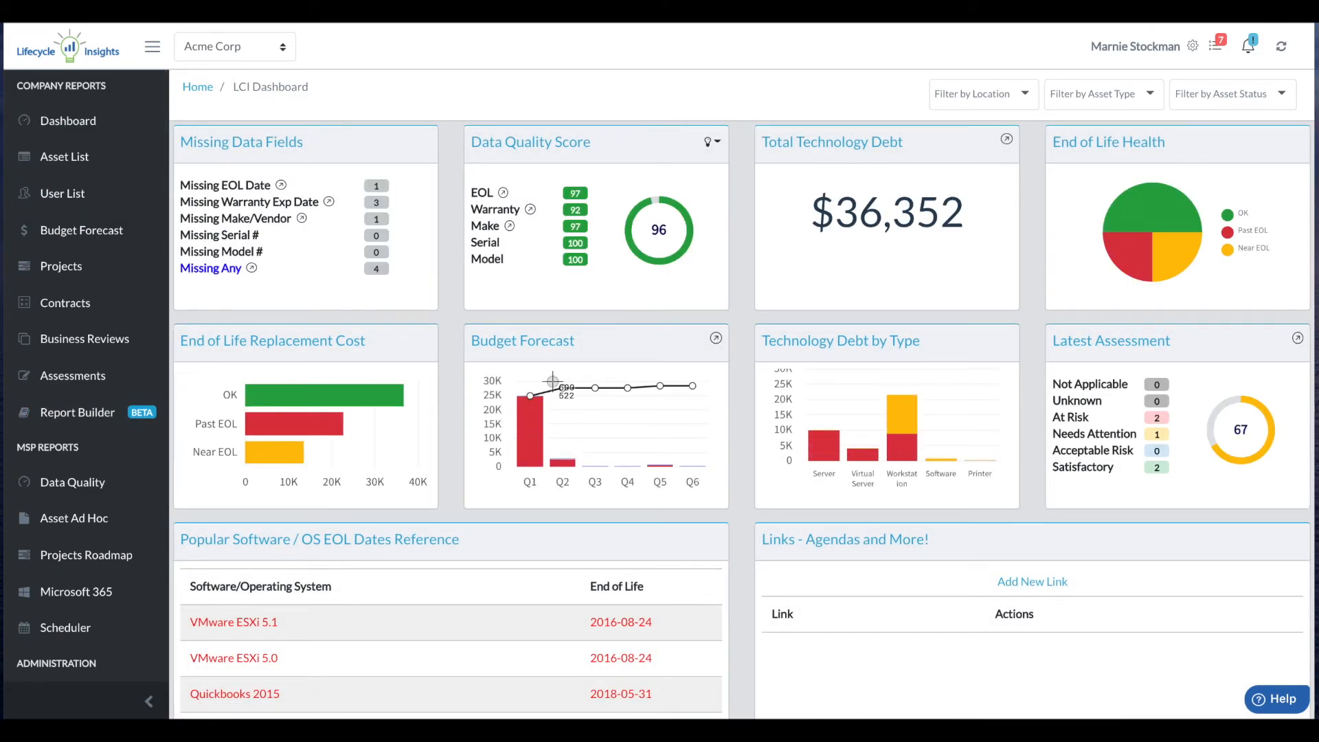
{"action": "left_click_drag", "start_coordinate": [1048, 122], "coordinate": [1313, 326]}
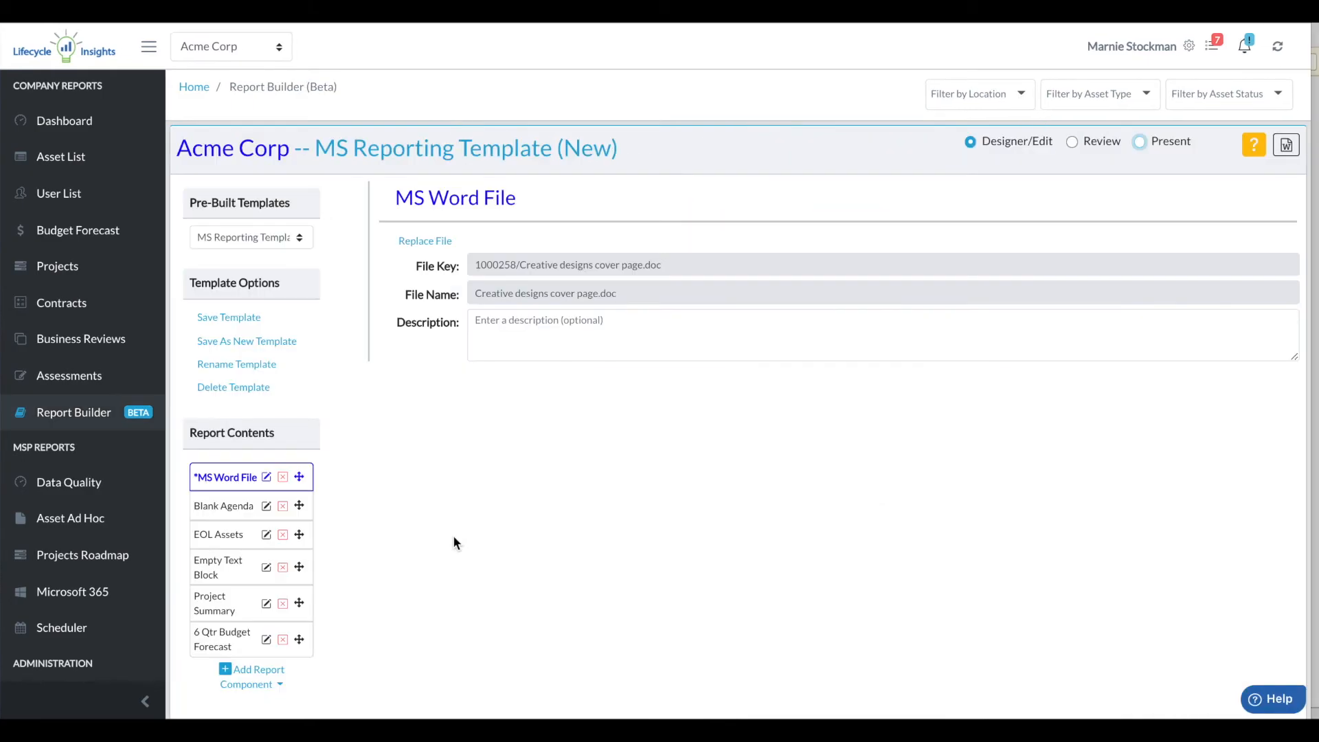
- Insert the End of Life Health screenshot from the desktop into the Empty Text Block and save the template
{"action": "left_click", "coordinate": [215, 569]}
{"action": "left_click", "coordinate": [468, 297]}
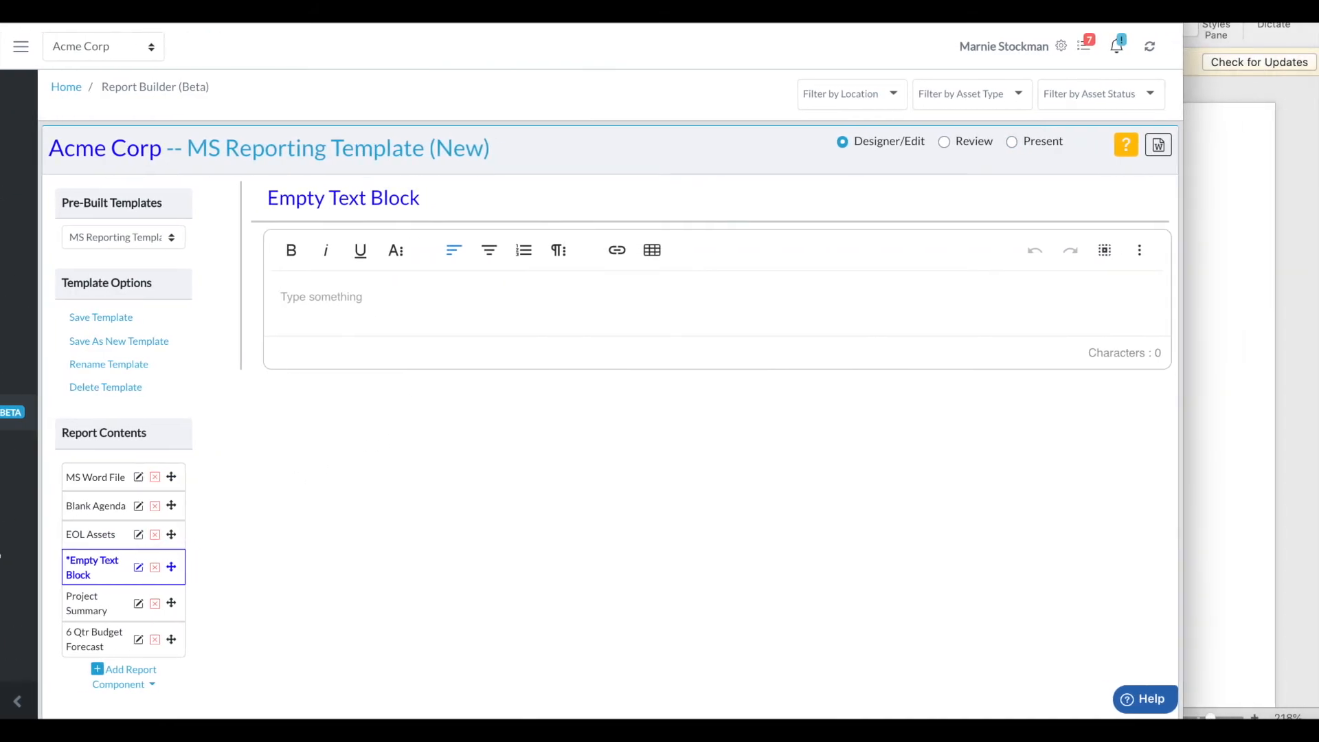
{"action": "left_click_drag", "start_coordinate": [1219, 0], "coordinate": [1021, 153]}
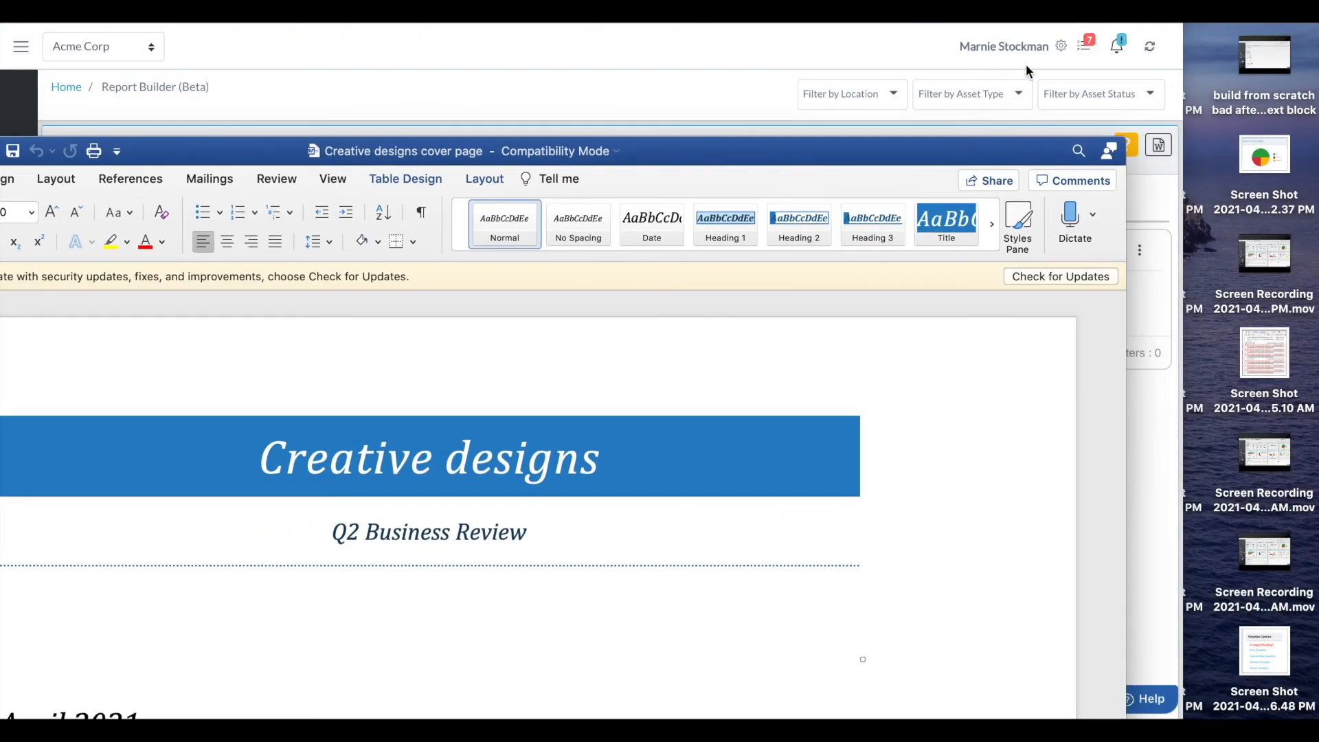
{"action": "left_click", "coordinate": [875, 63]}
{"action": "double_click", "coordinate": [1268, 139]}
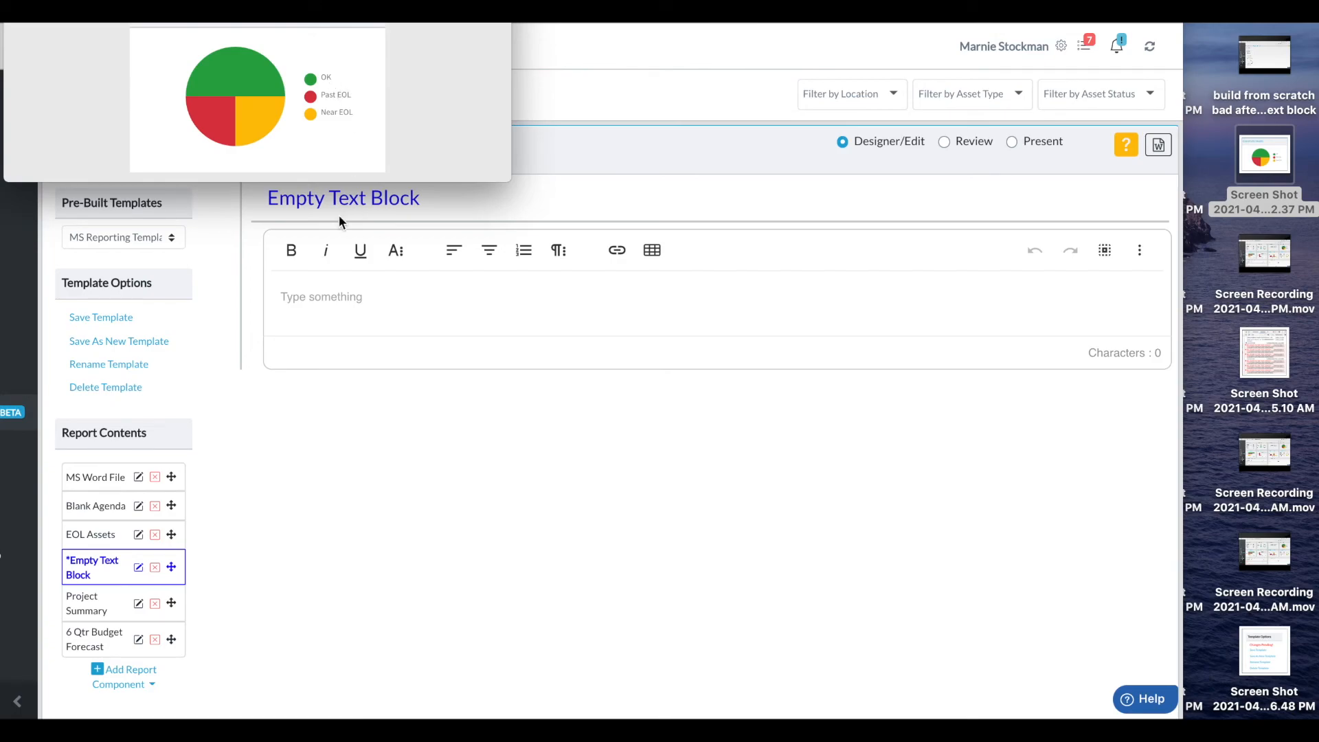
{"action": "left_click_drag", "start_coordinate": [306, 297], "coordinate": [306, 297]}
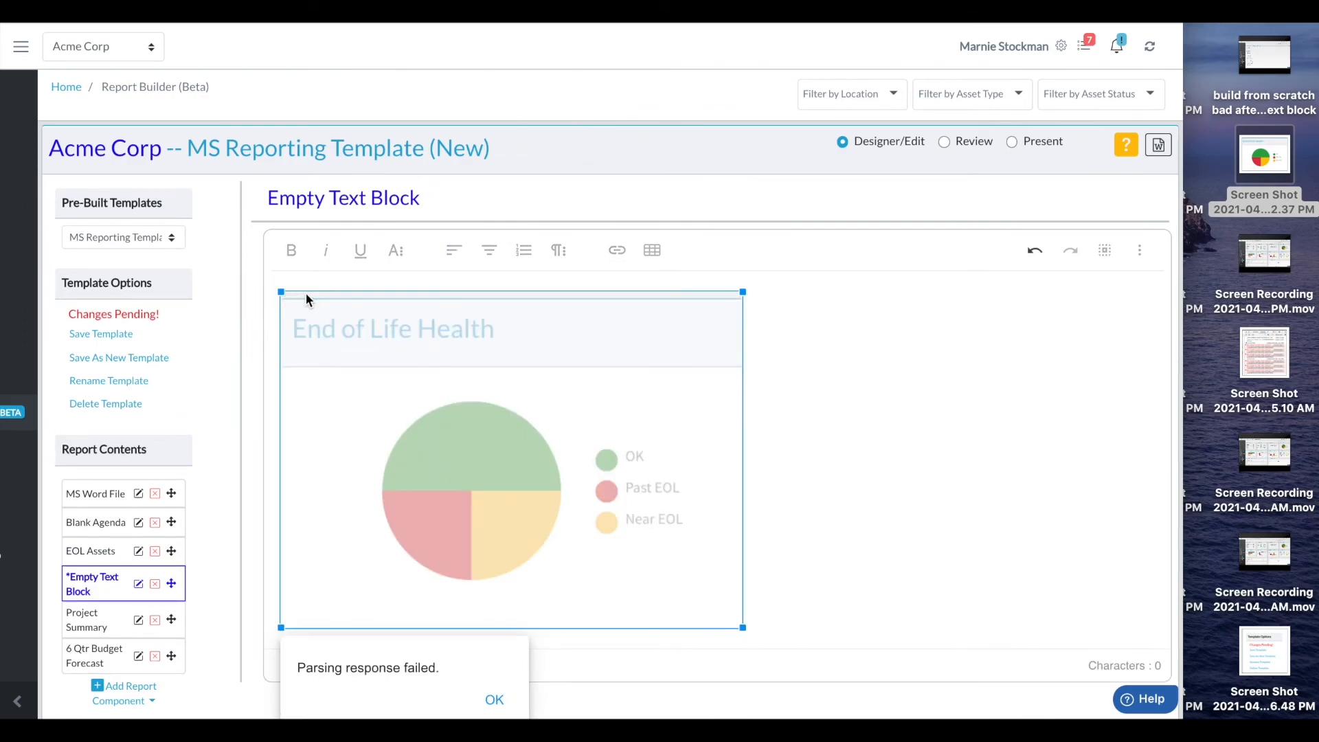
{"action": "left_click", "coordinate": [495, 699]}
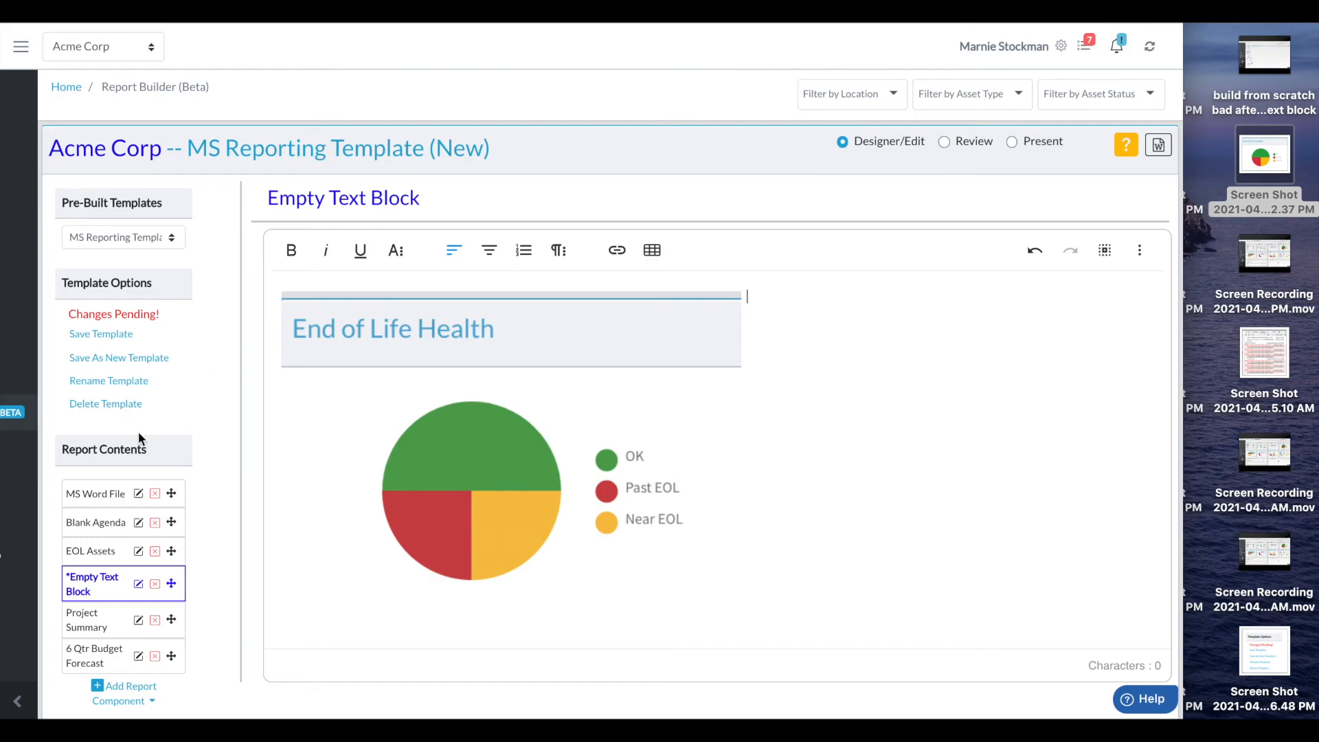
{"action": "left_click", "coordinate": [104, 334]}
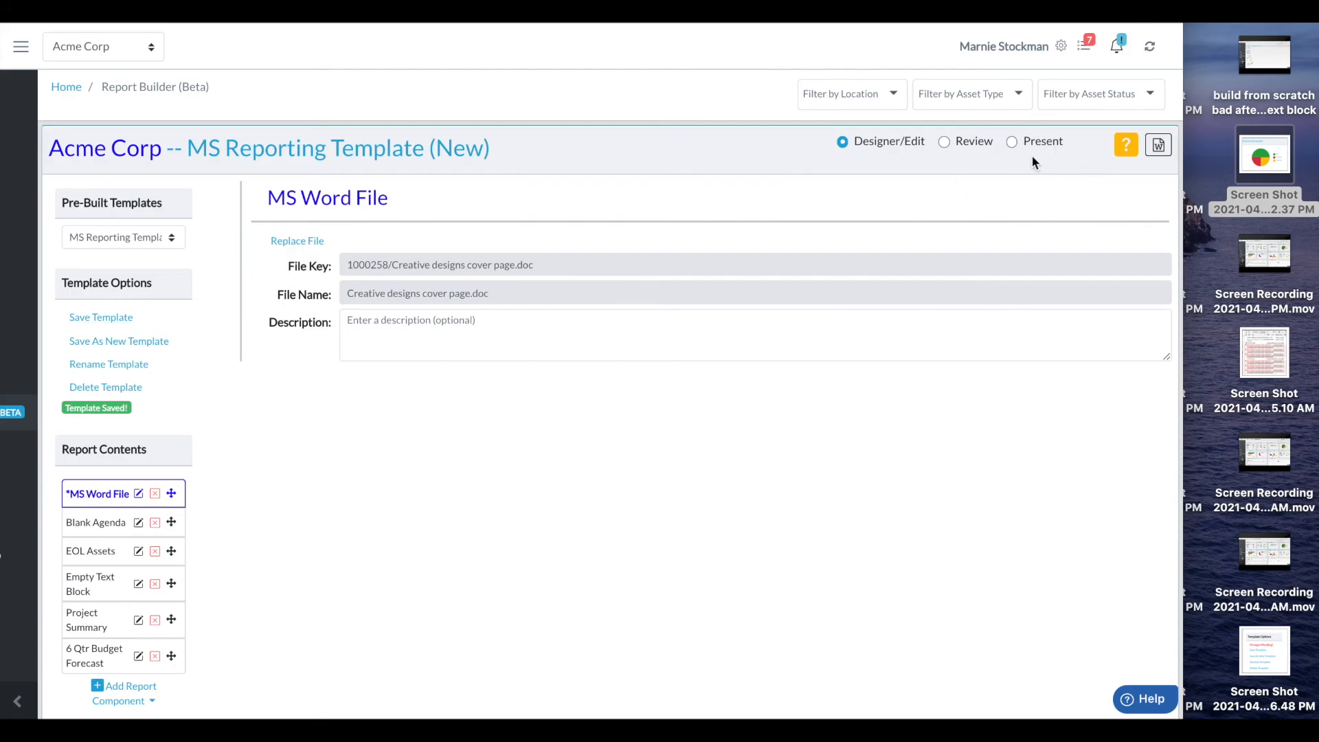
- Present the report from the Word cover page through Blank Agenda and EOL Assets to the Empty Text Block, and close the presentation
{"action": "left_click", "coordinate": [1012, 142]}
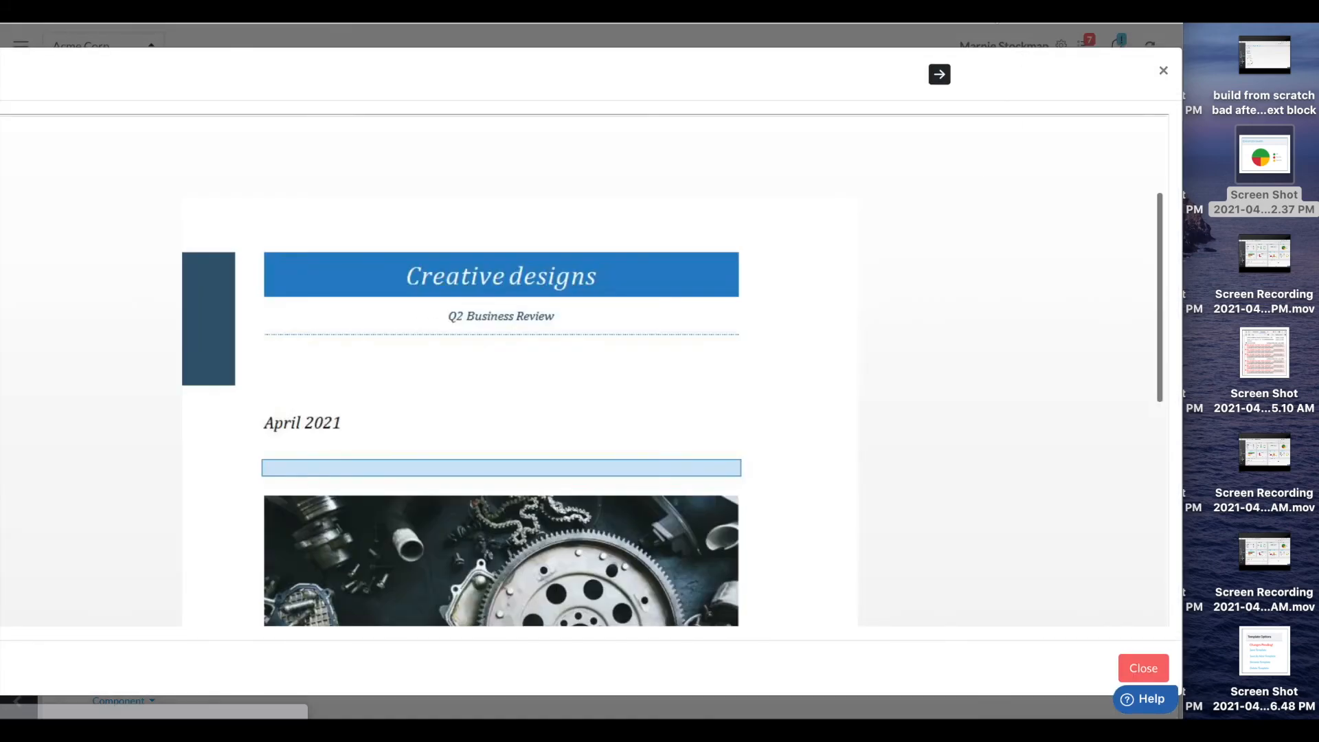
{"action": "left_click", "coordinate": [941, 77]}
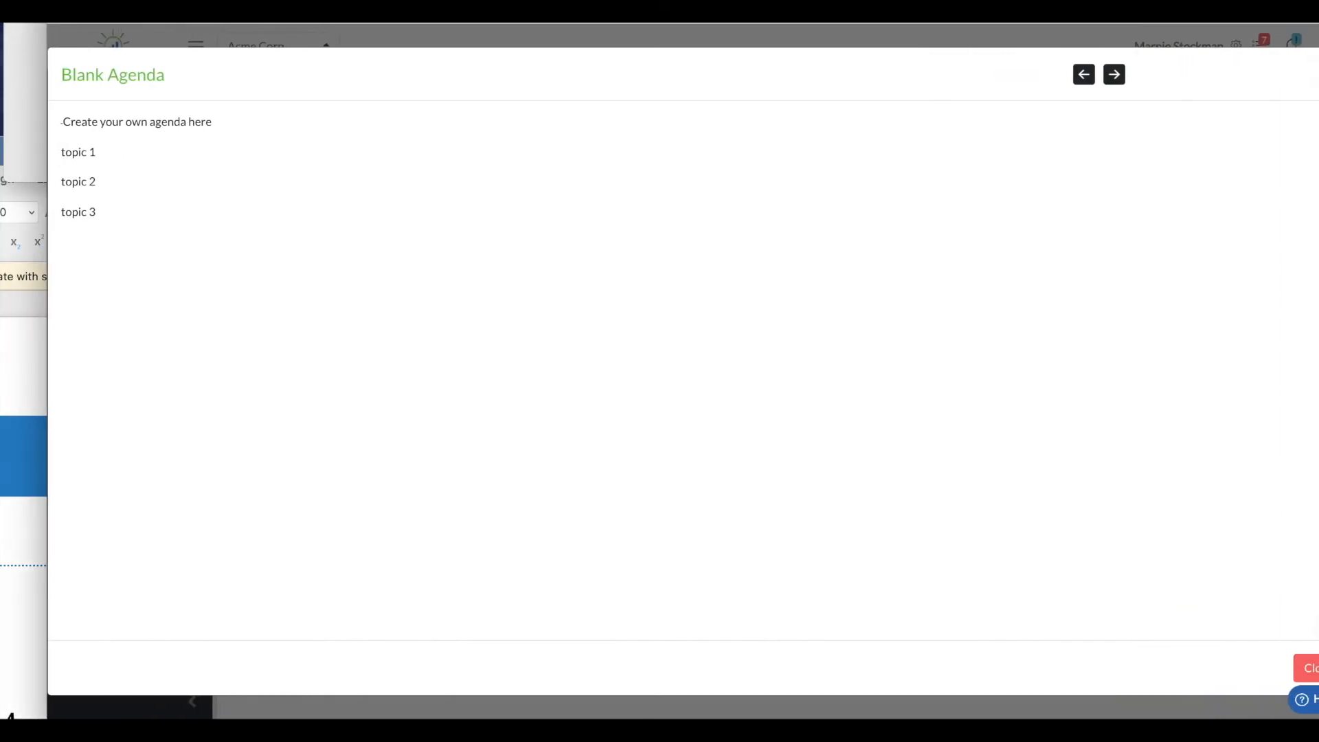
{"action": "left_click", "coordinate": [1076, 75]}
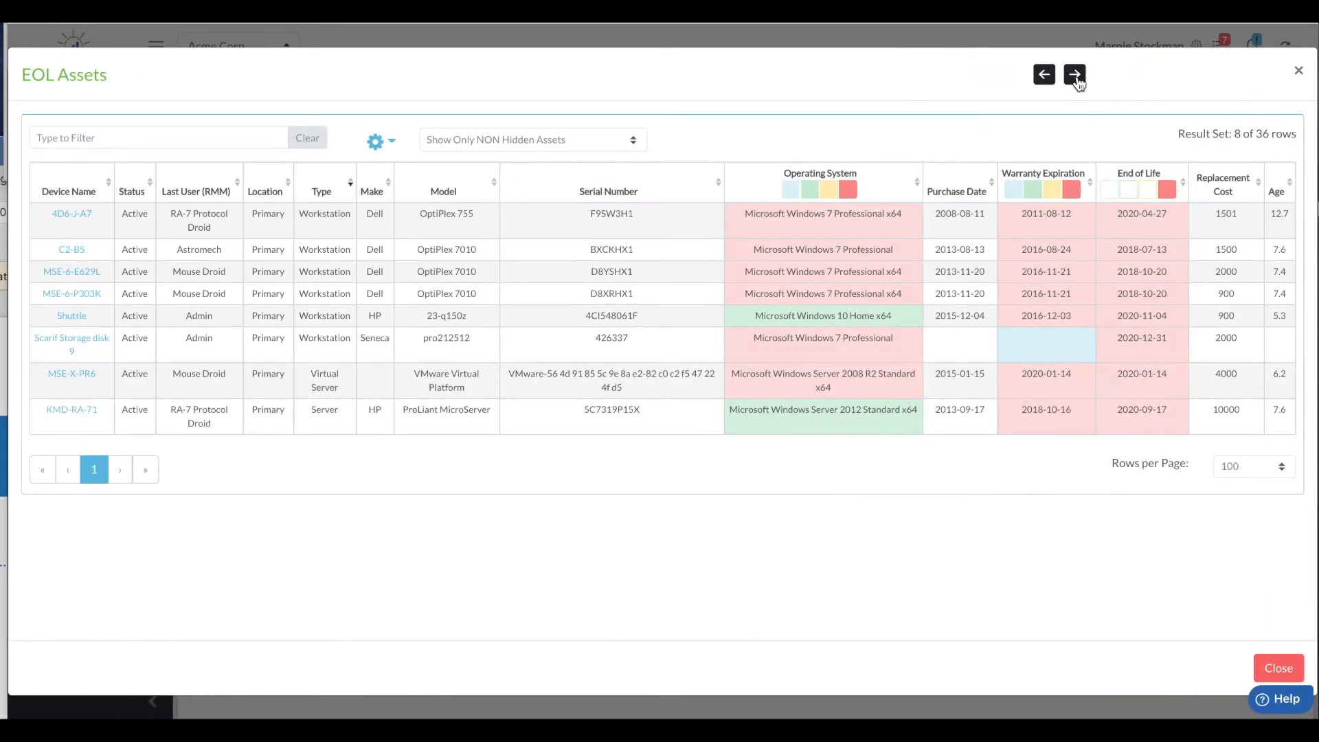
{"action": "left_click", "coordinate": [1076, 75]}
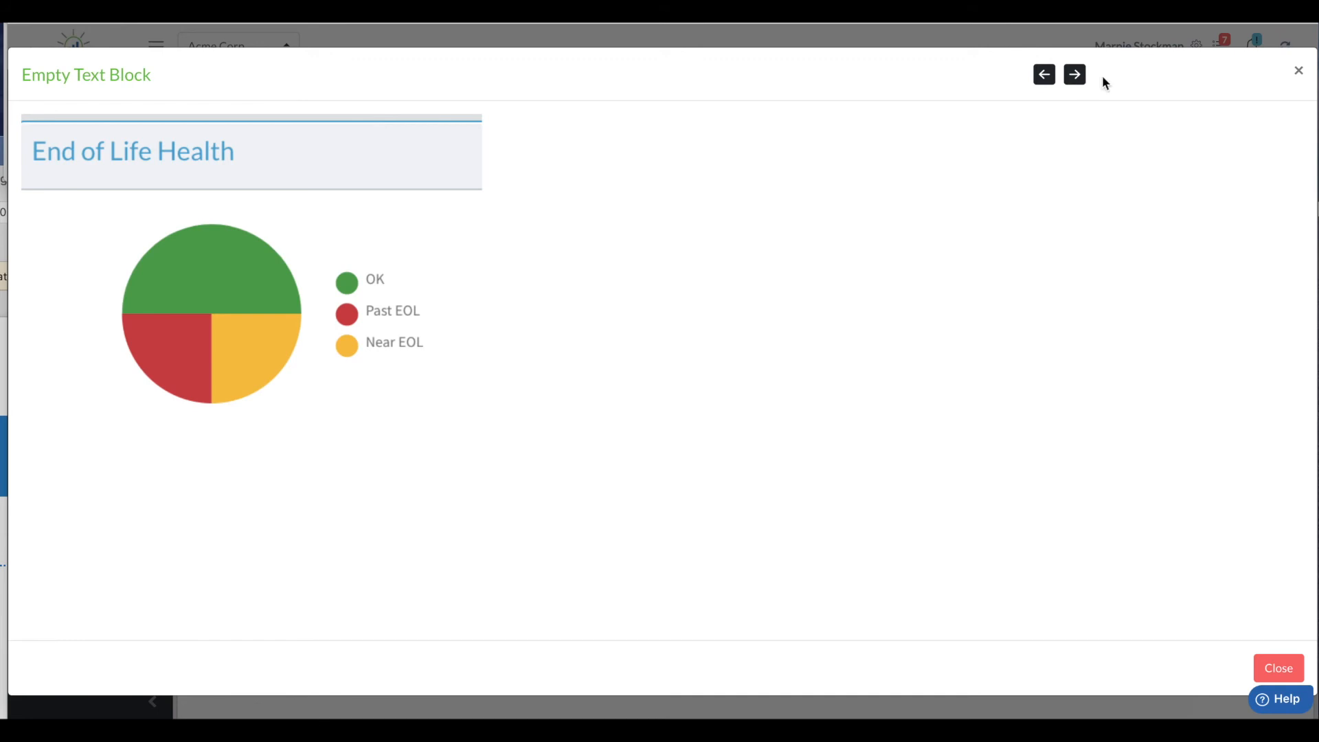
{"action": "left_click", "coordinate": [1300, 72]}
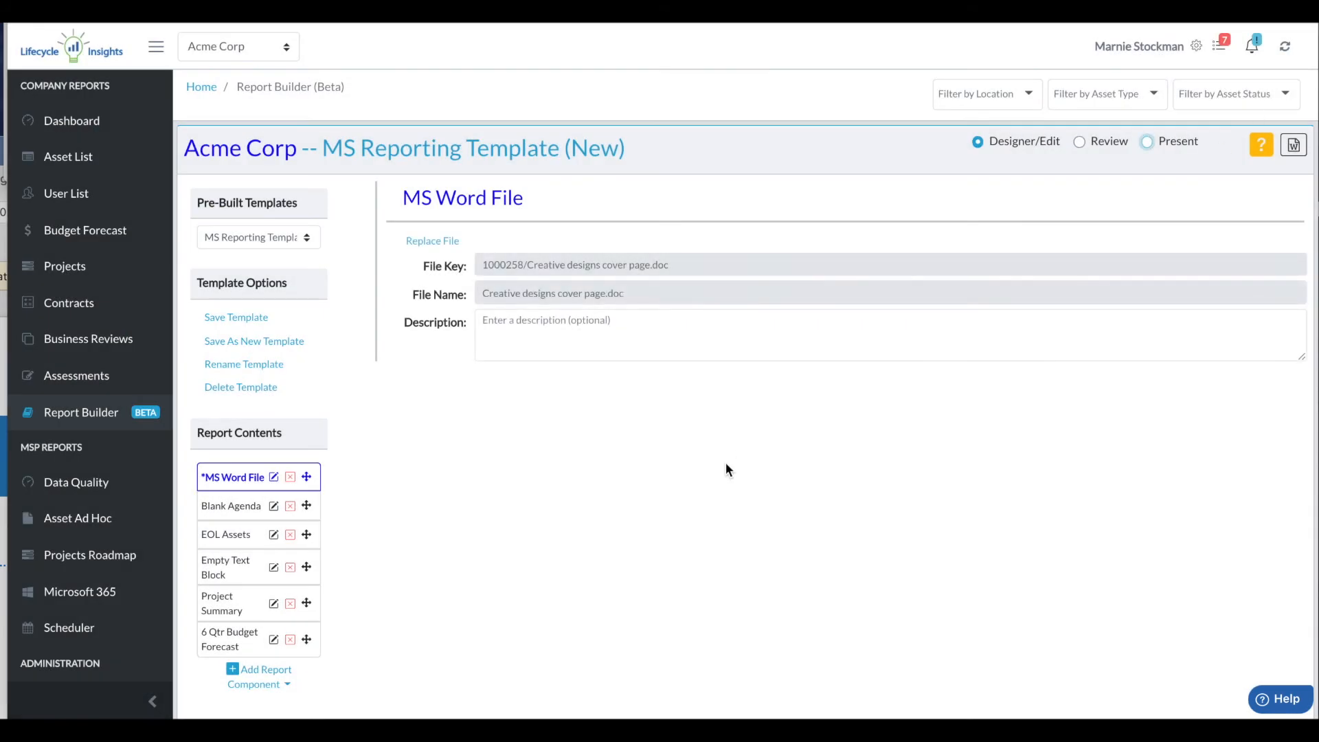